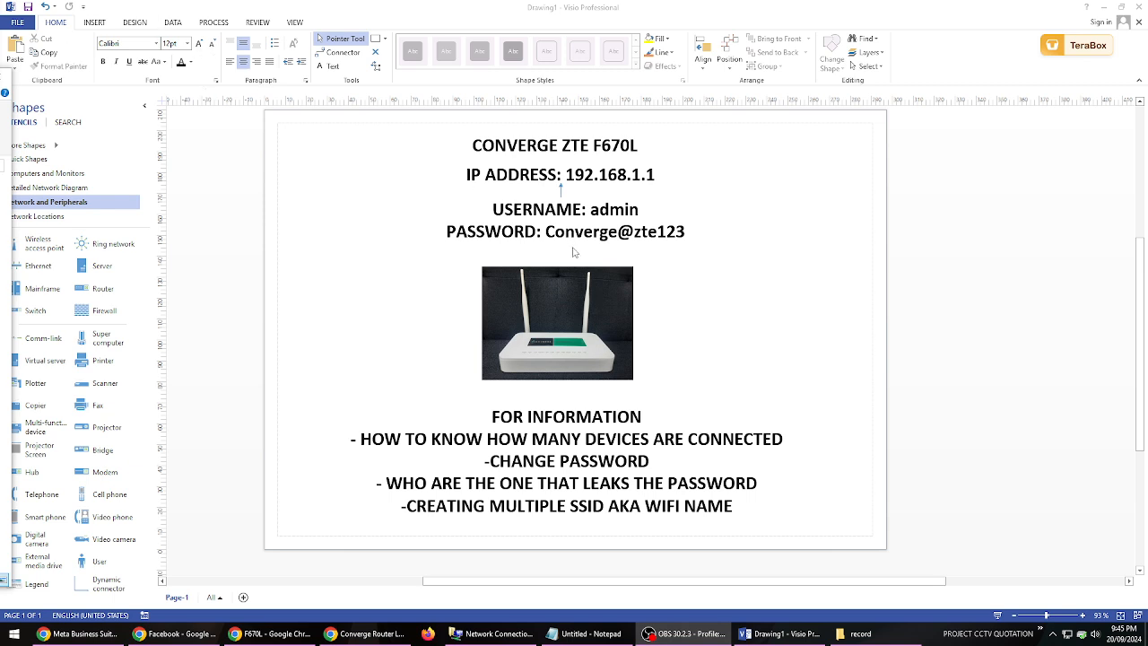
- Switch to Chrome and load the router login page at 192.168.1.1
click(753, 353)
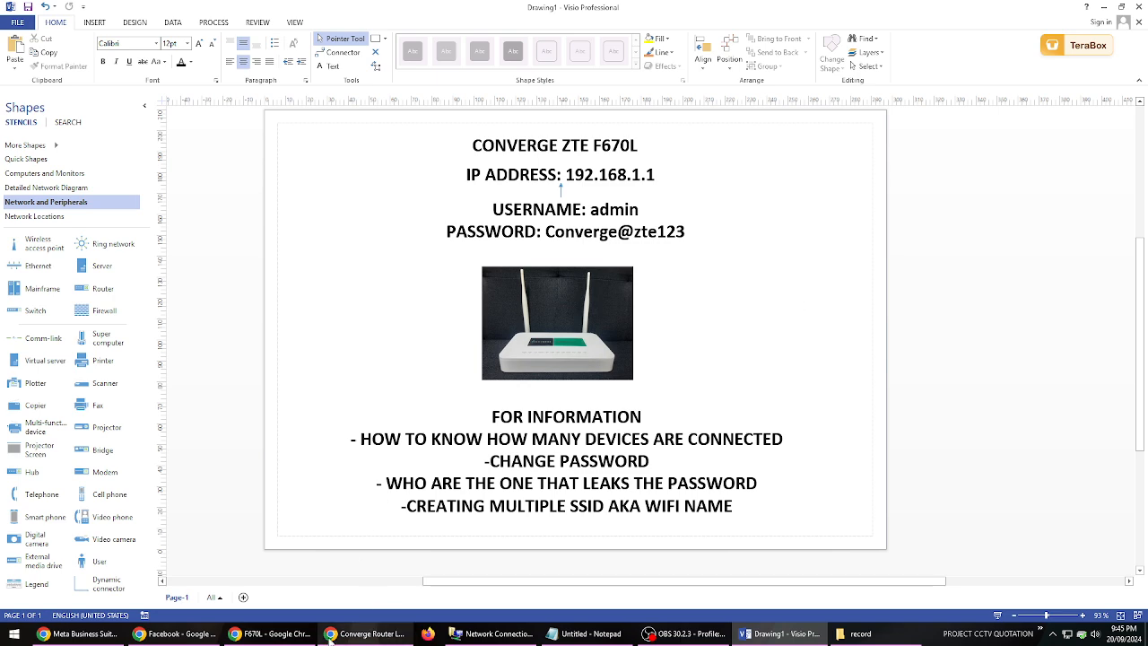
click(269, 633)
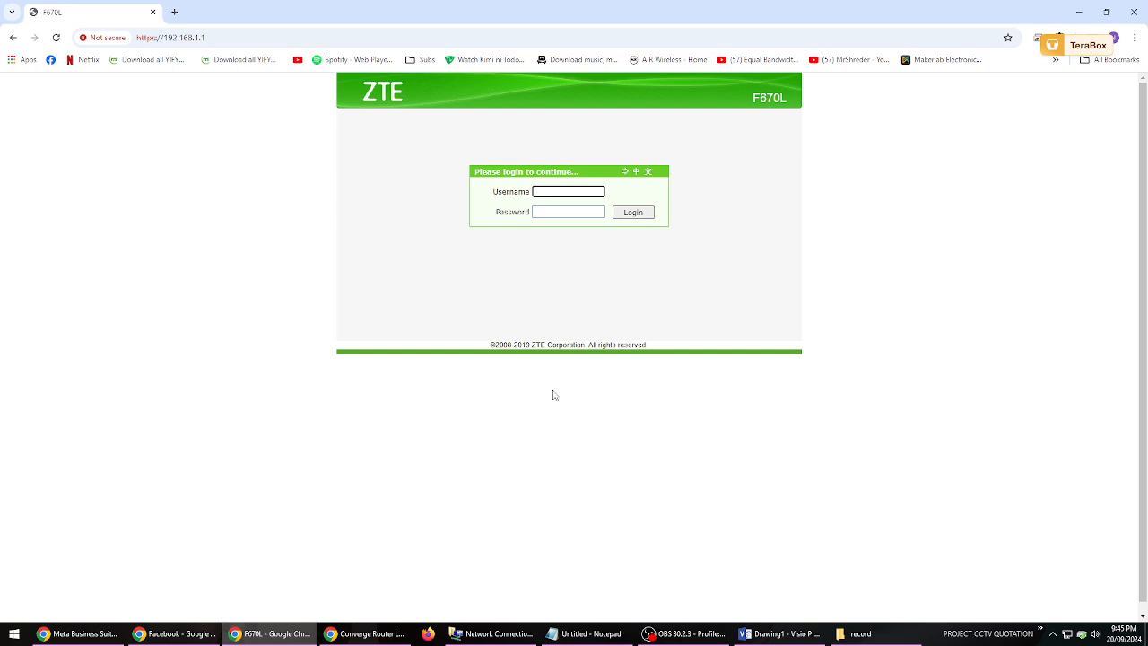
click(565, 212)
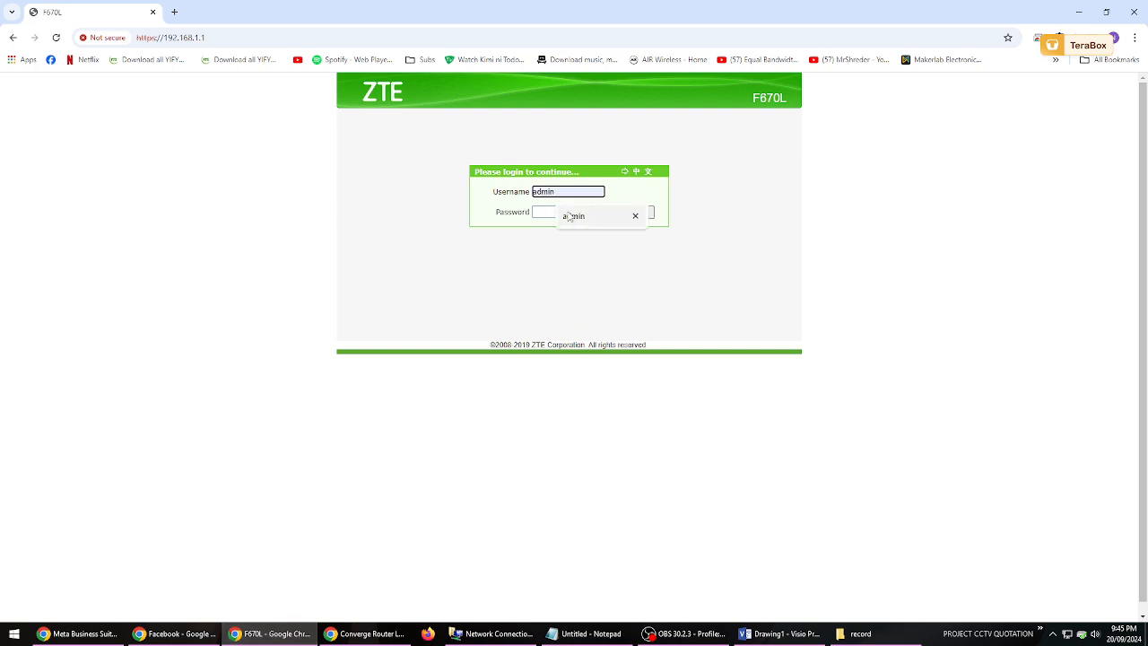
click(418, 282)
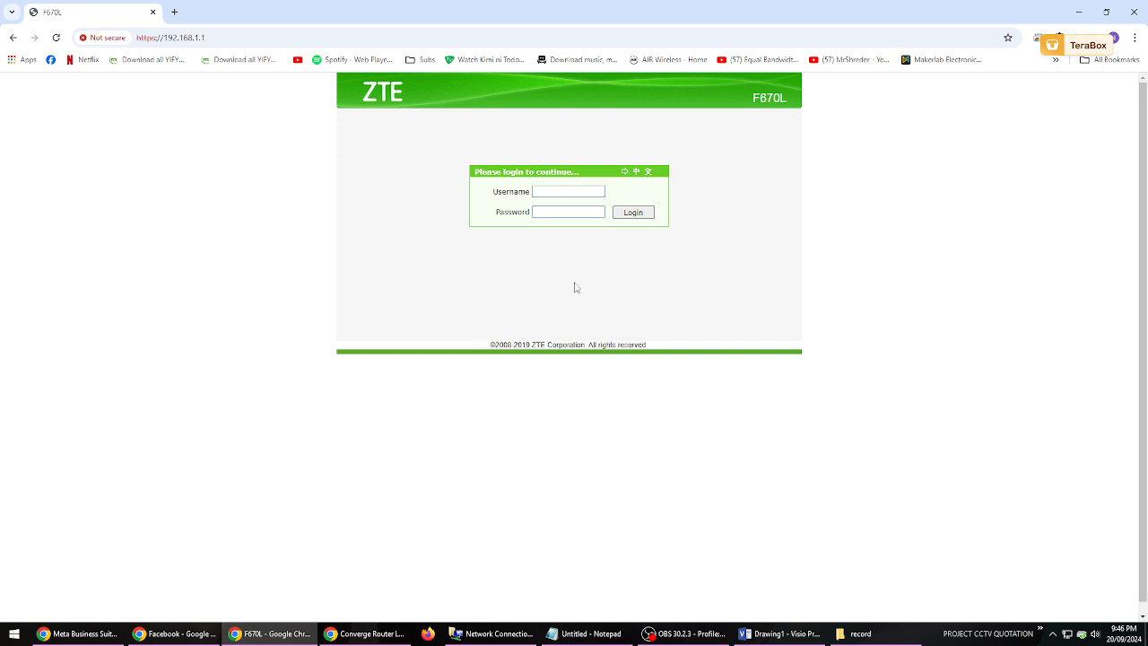
click(323, 44)
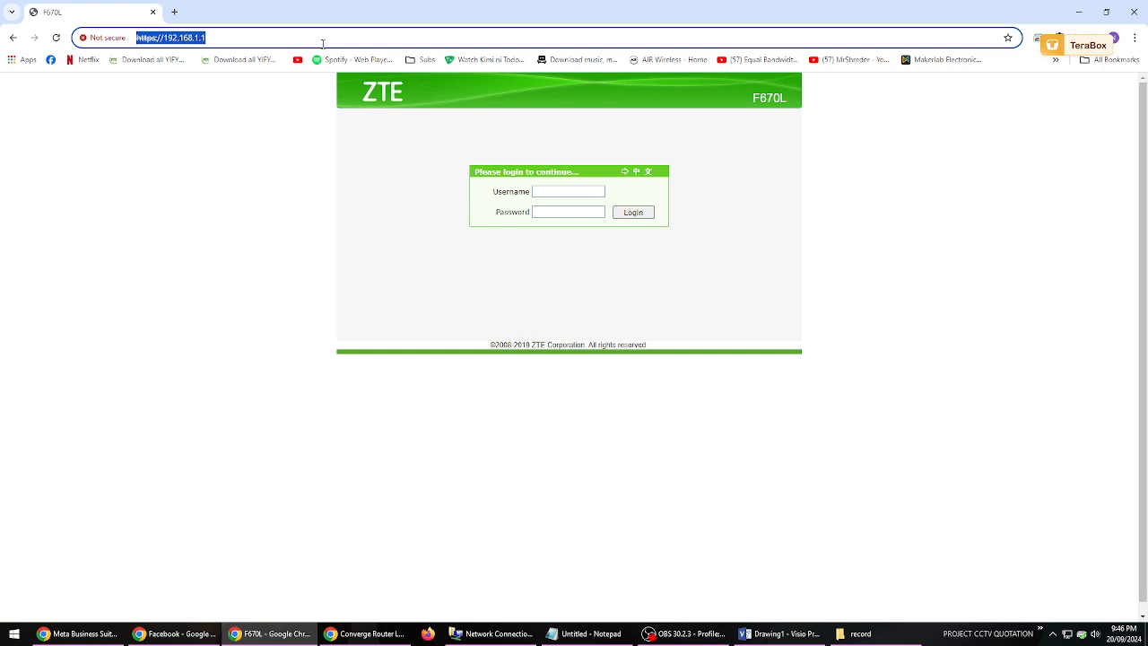
text(19)
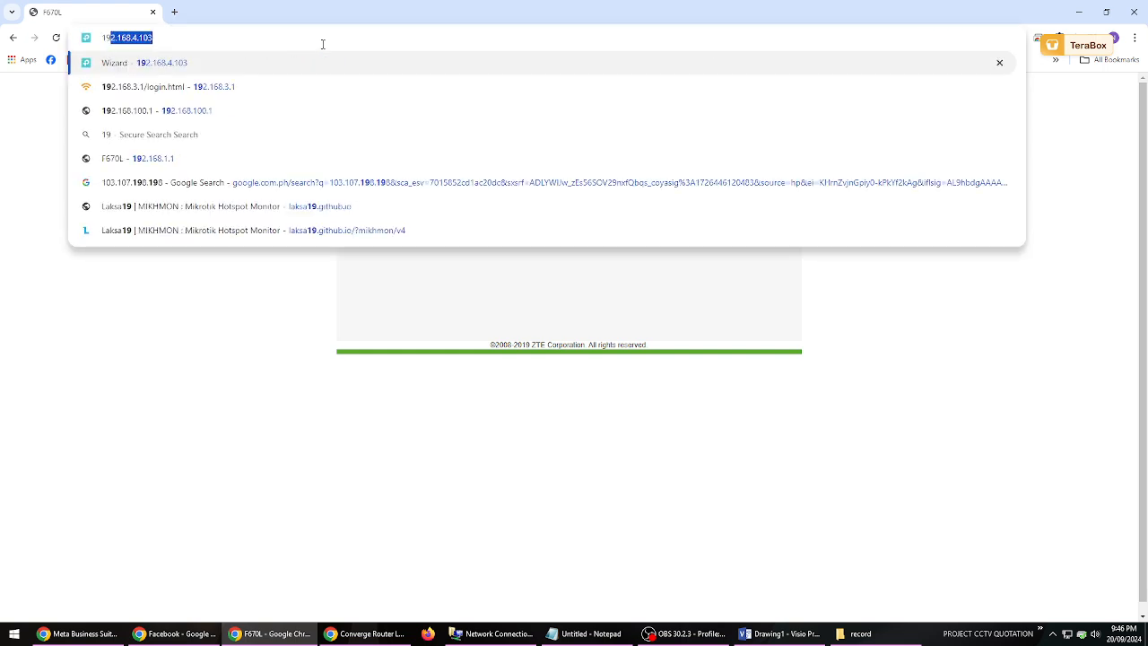
text(2.168.1.1)
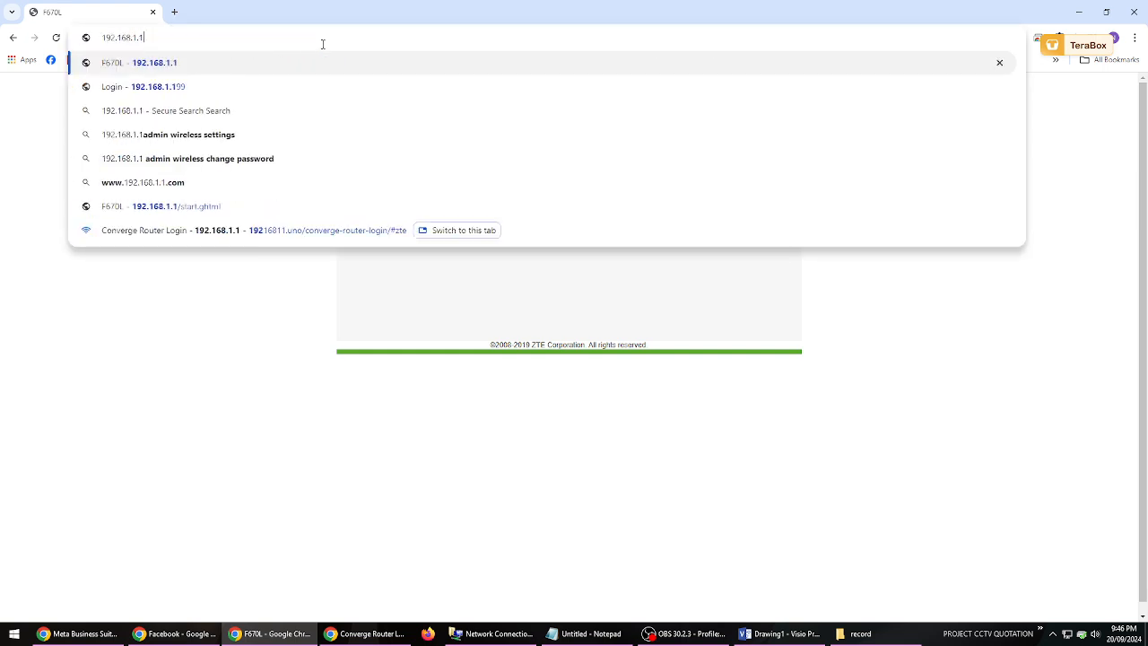
key(Return)
- Check the IP address in the Visio notes, and fill in admin as the username on the router login page
click(765, 641)
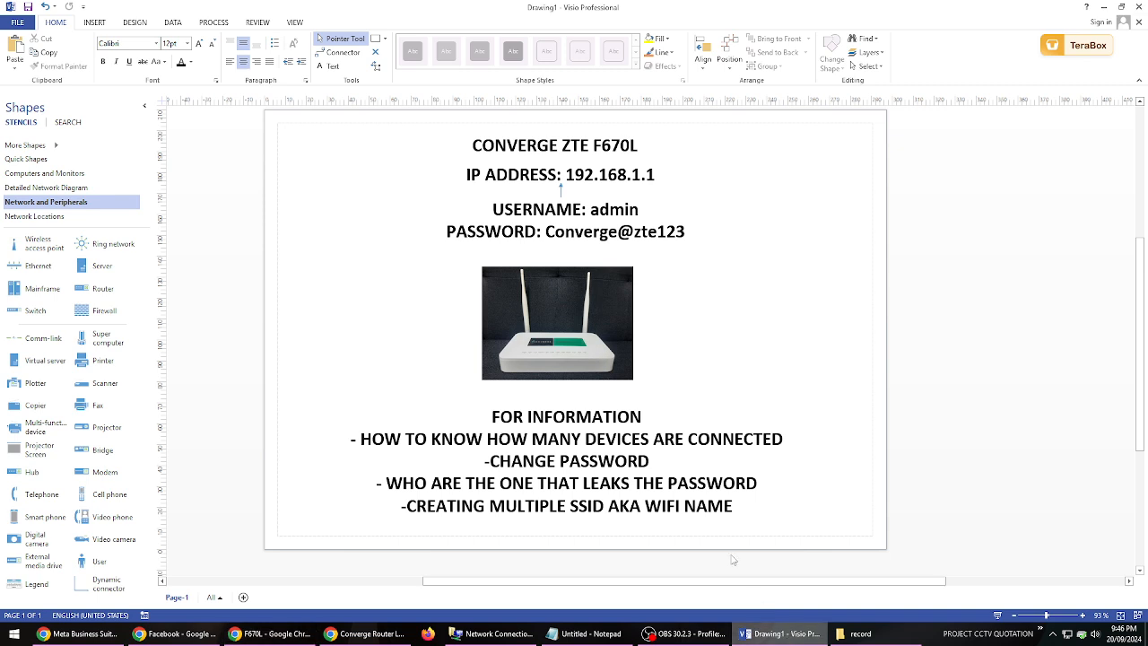
click(652, 176)
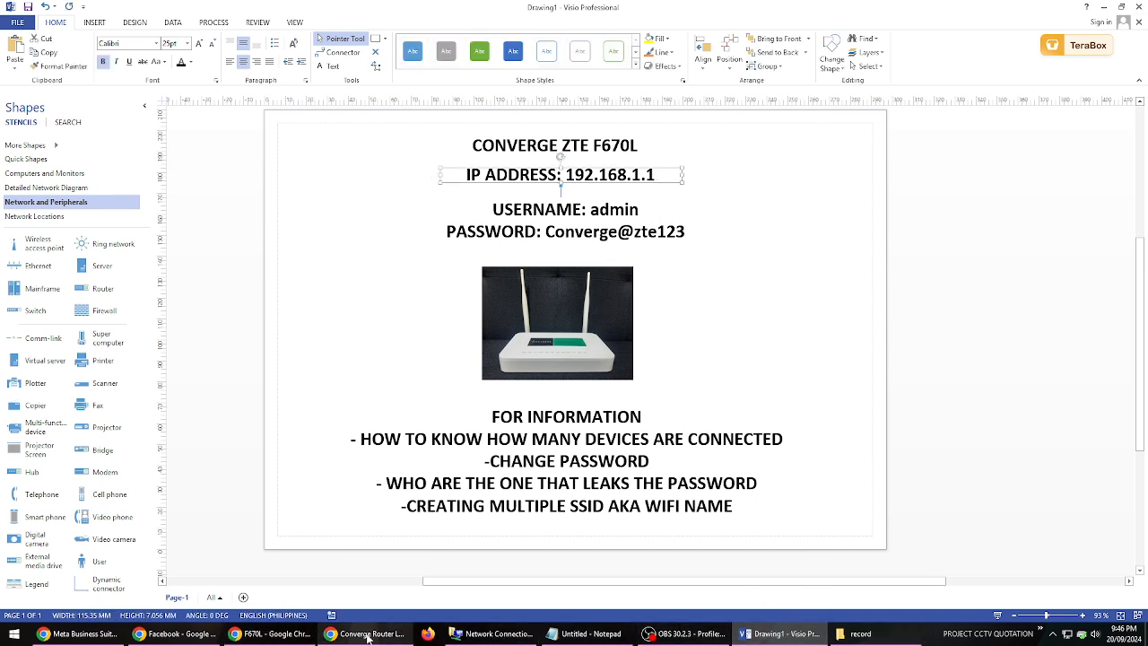
click(281, 638)
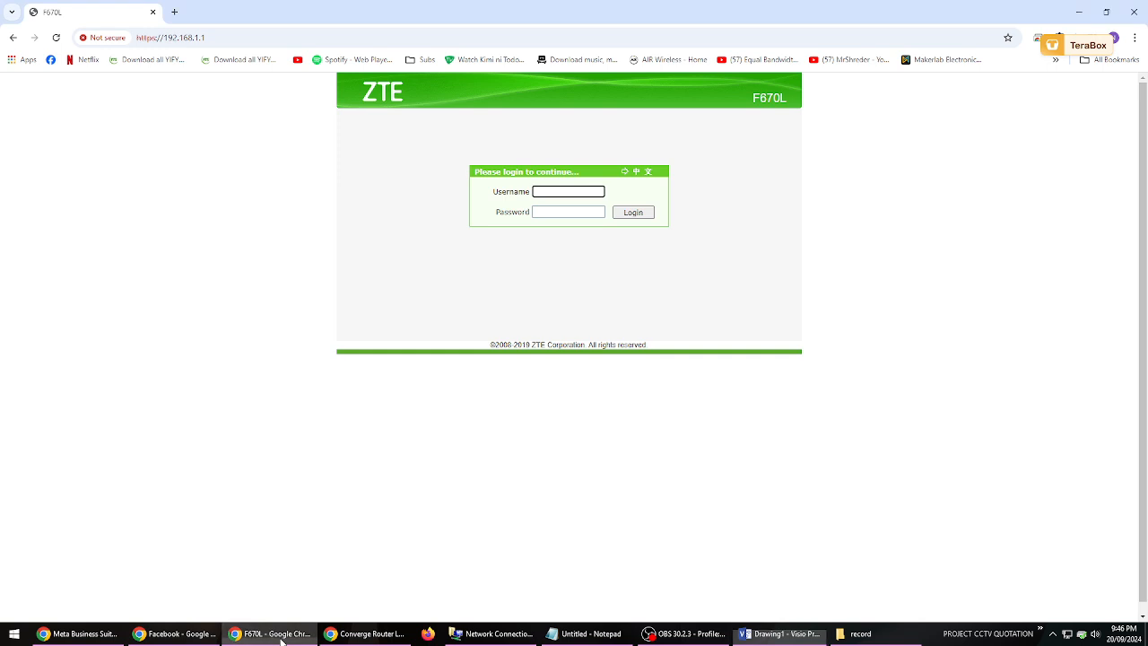
click(581, 211)
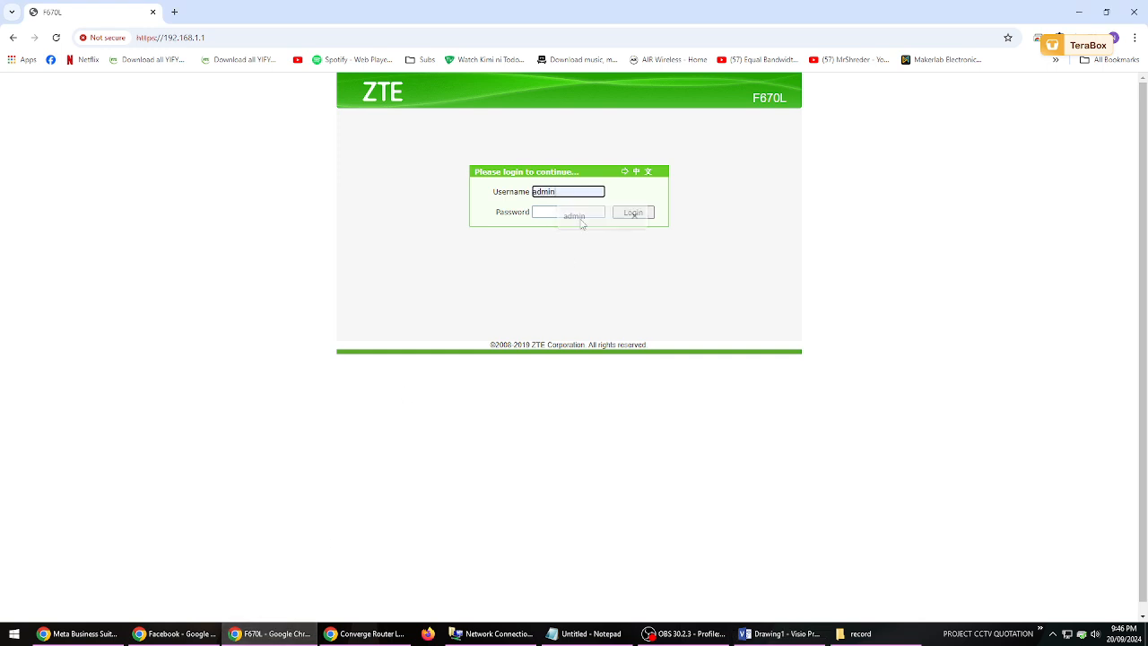
click(581, 225)
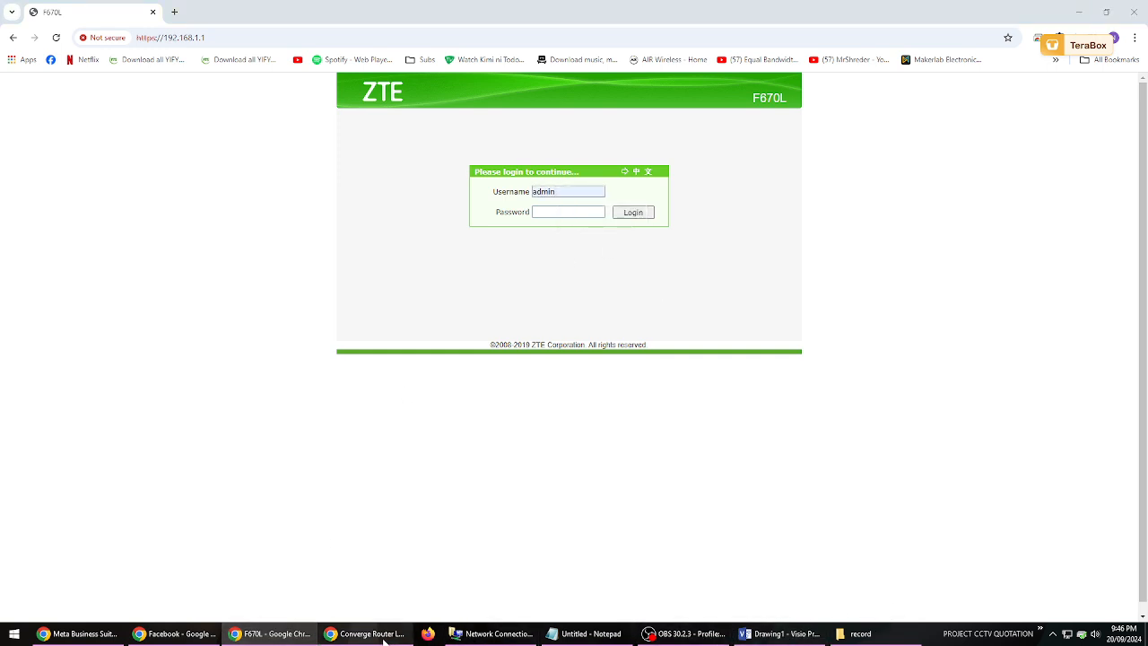
- Check the login details in the Visio notes, paste the router account password in the browser and log in
click(779, 633)
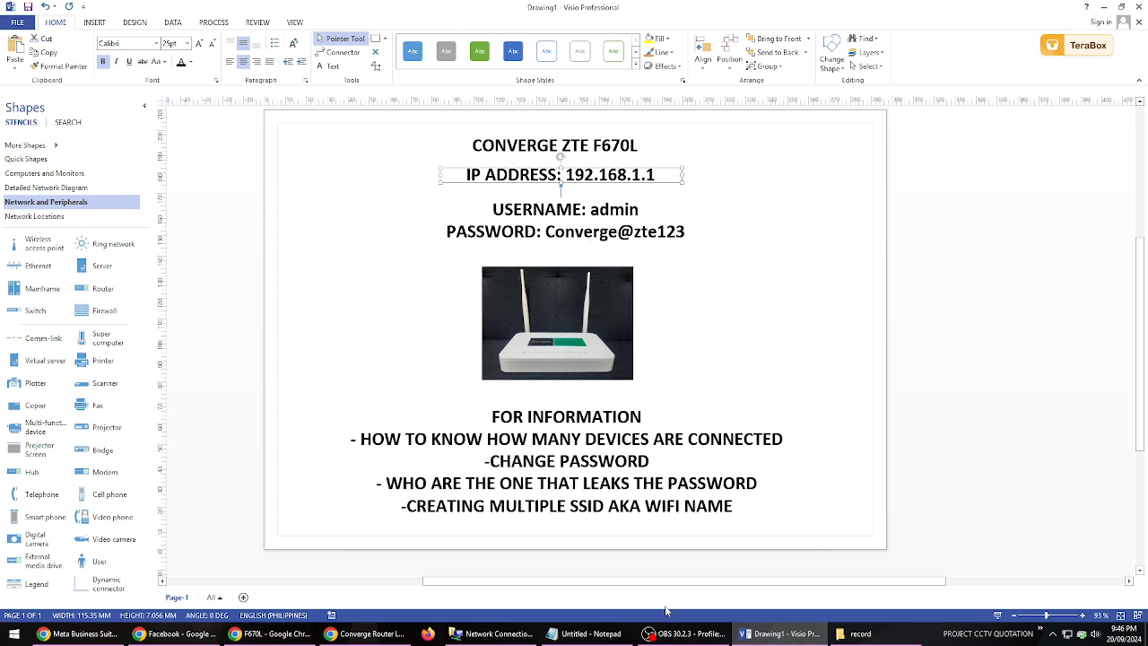
click(272, 633)
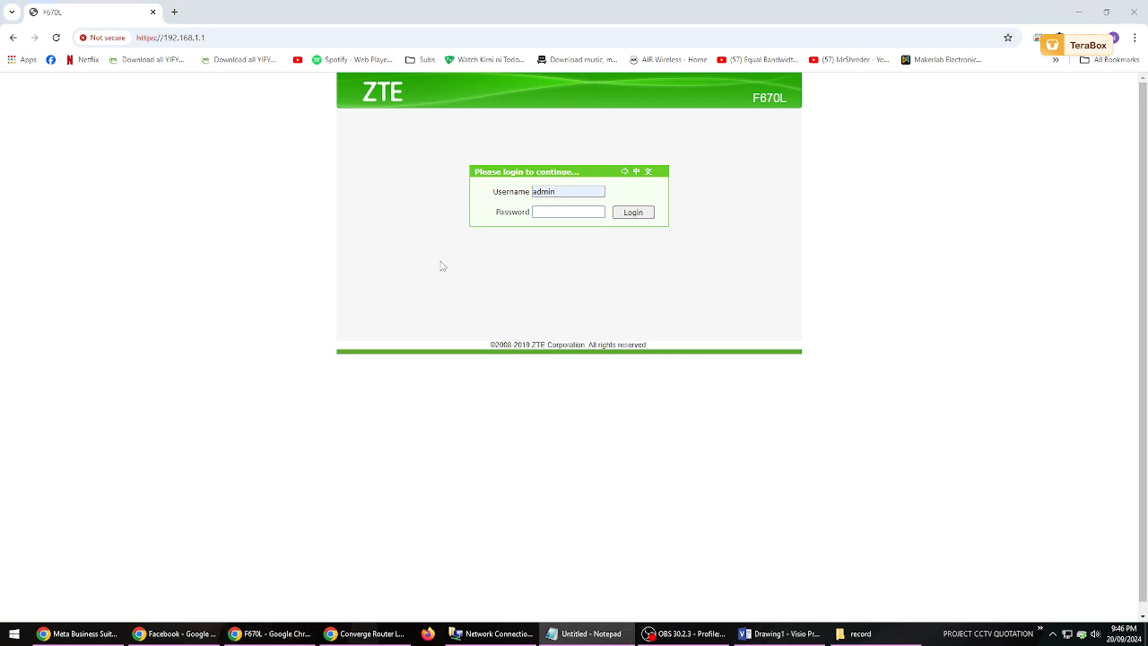
click(565, 210)
key(ctrl+v)
click(638, 215)
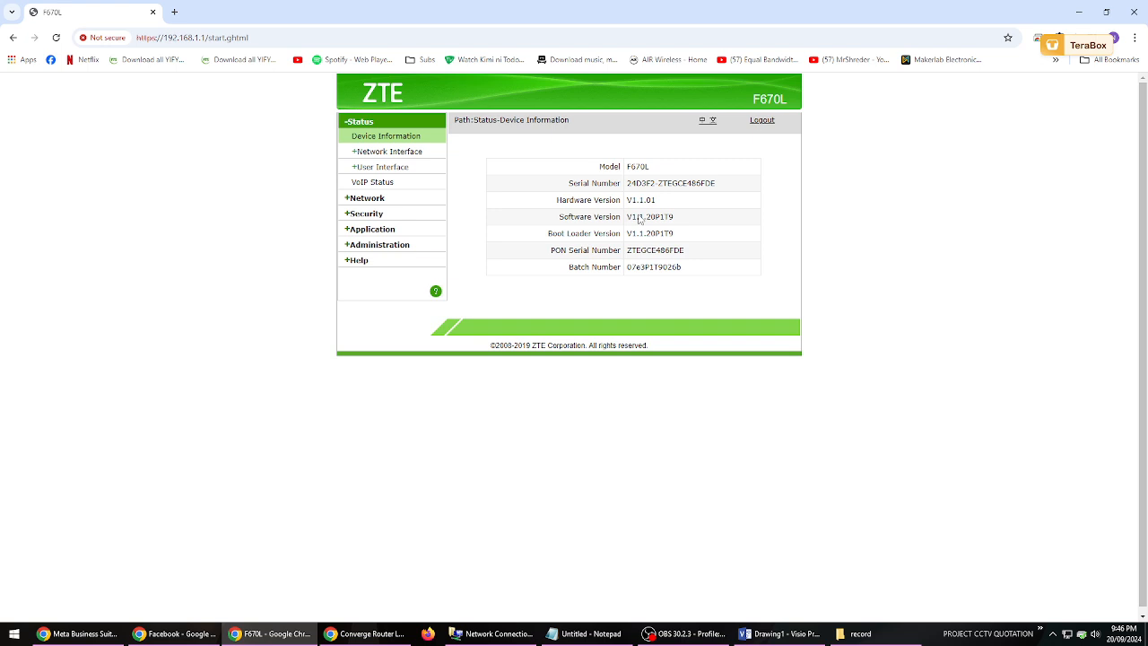
- Examine the router's model and the Country/Region options in the WLAN Radio2.4G basic settings
drag(651, 168, 604, 175)
click(599, 310)
click(366, 198)
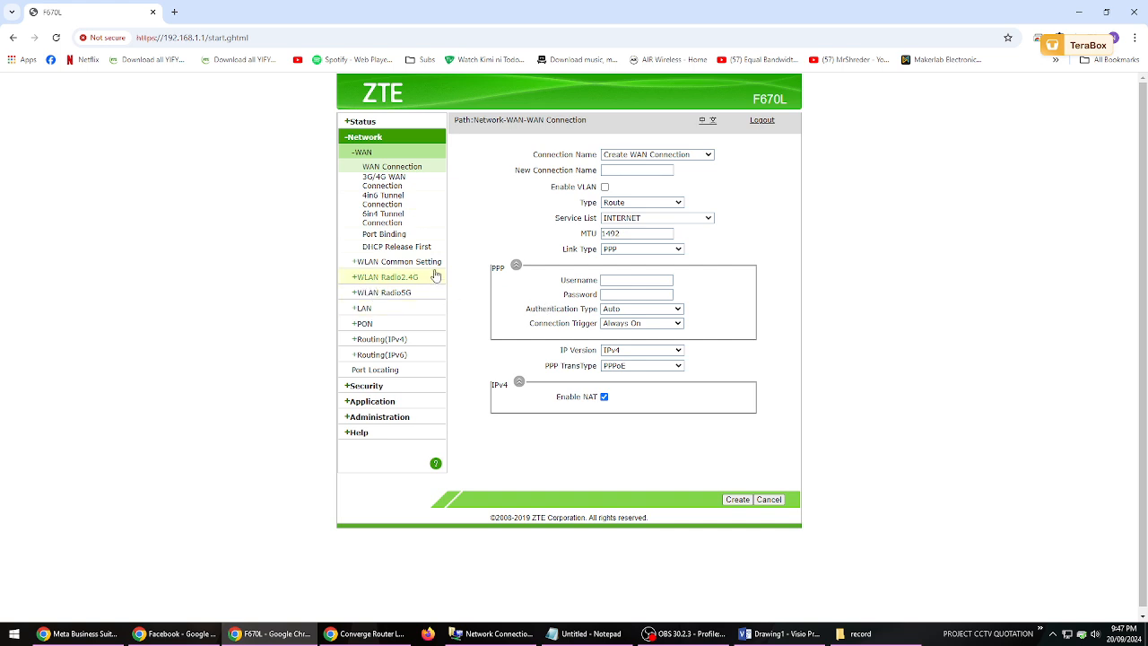
click(388, 281)
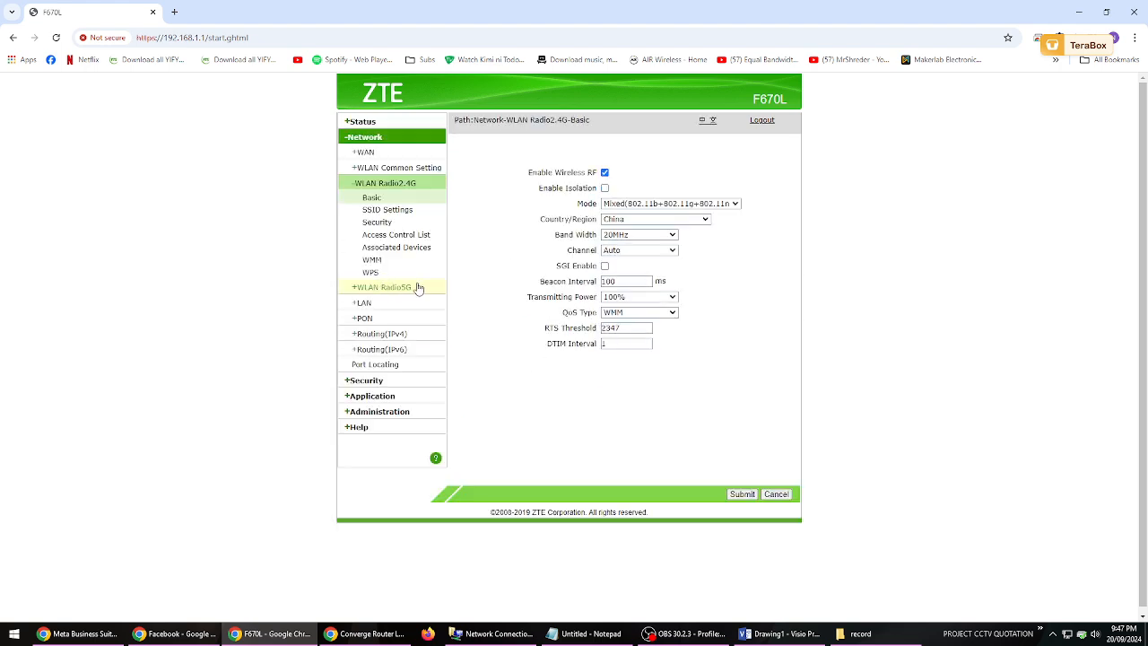
click(656, 222)
click(655, 223)
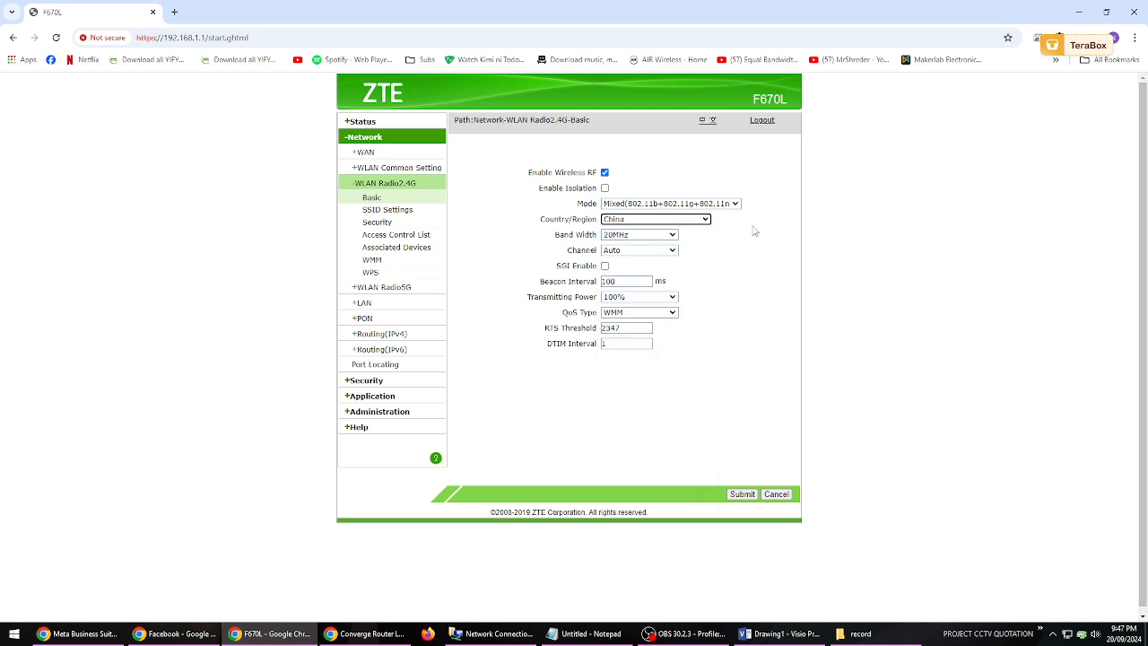
click(703, 222)
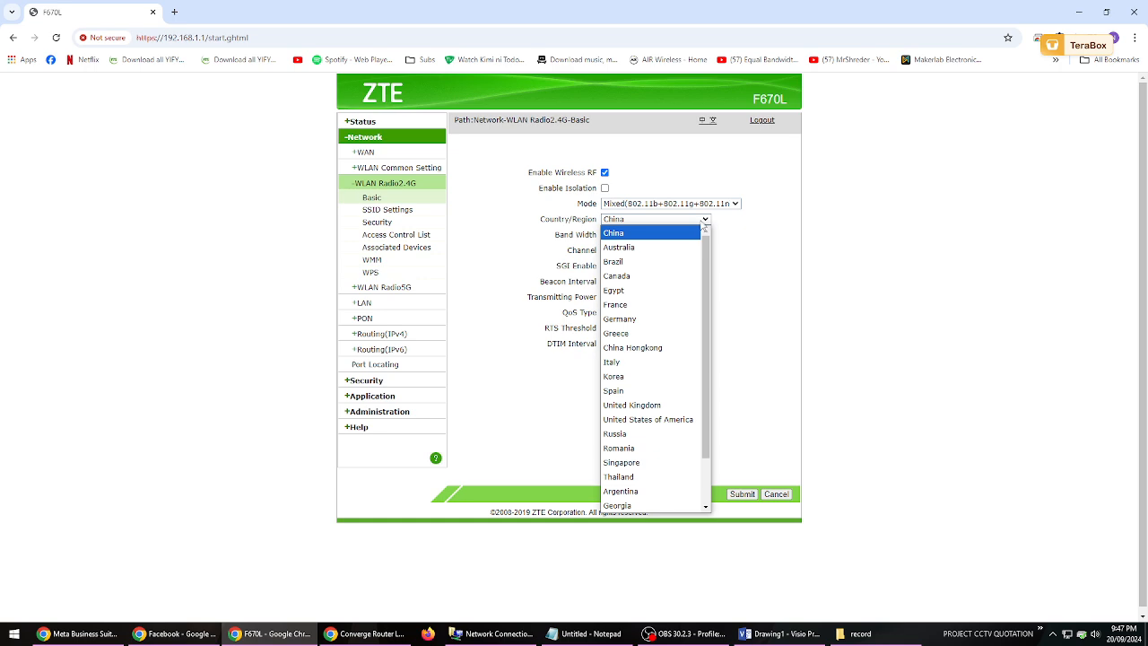
scroll(706, 323, down, 2)
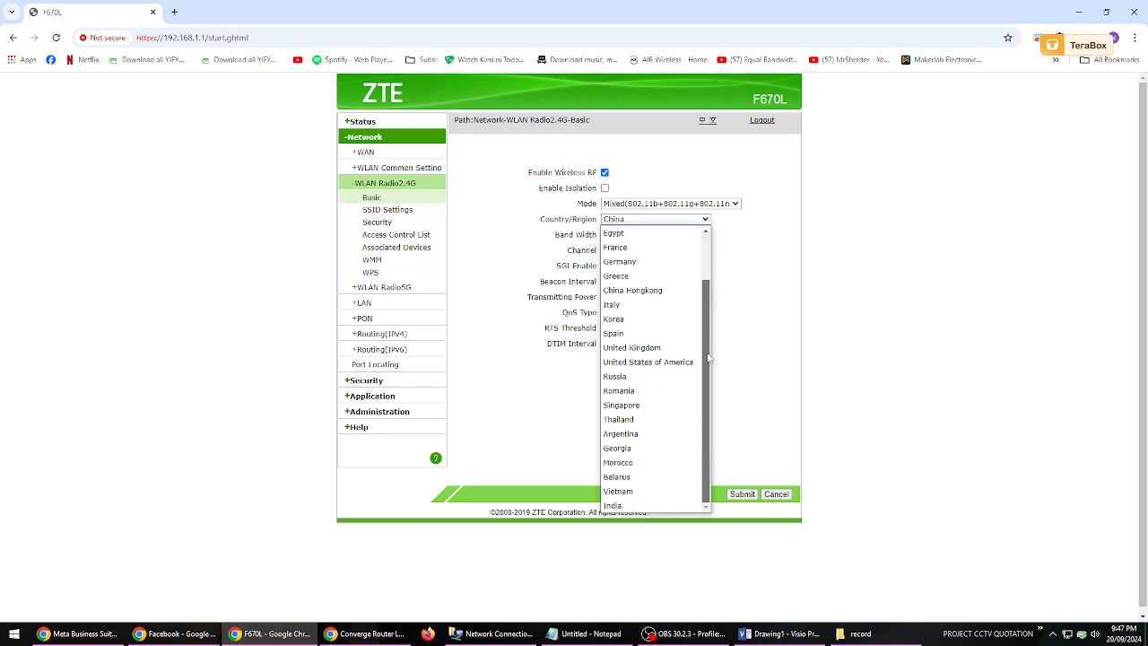
scroll(708, 331, up, 2)
click(743, 279)
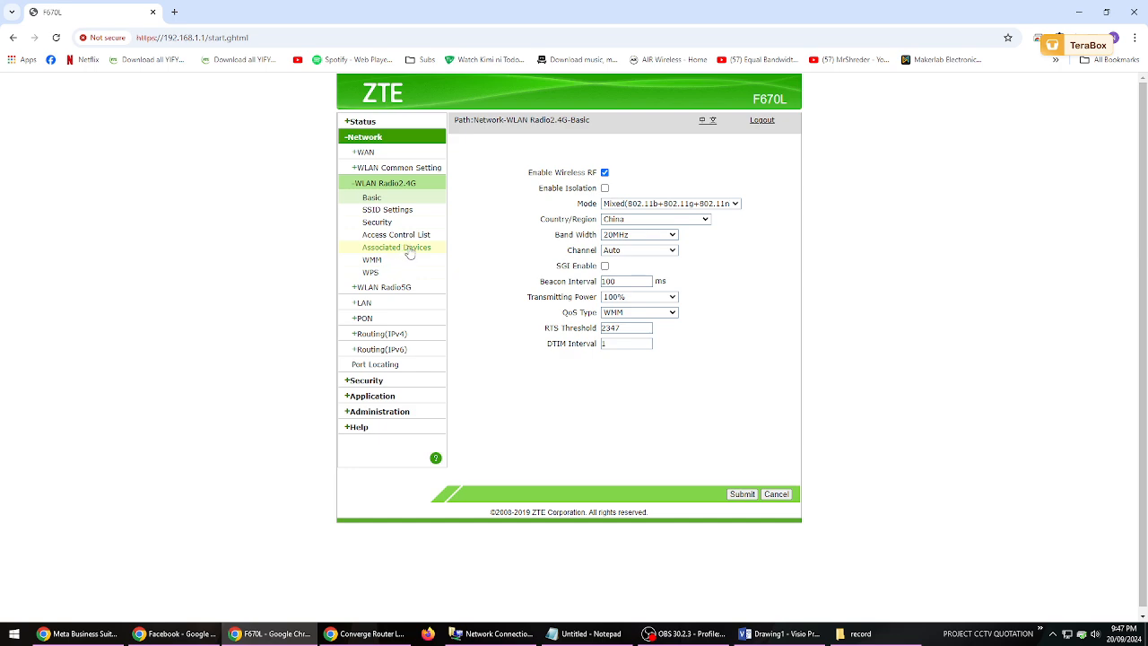
- Examine the selectable SSIDs and the full SSID1 name in the WLAN Radio2.4G SSID settings
click(399, 215)
click(661, 177)
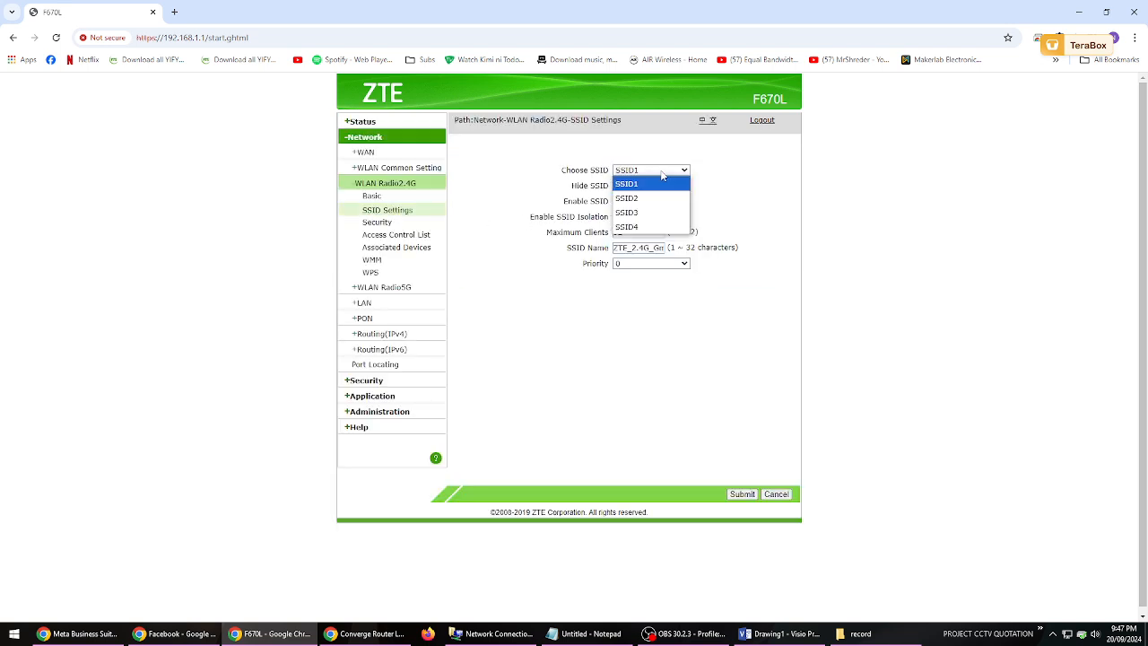
click(778, 184)
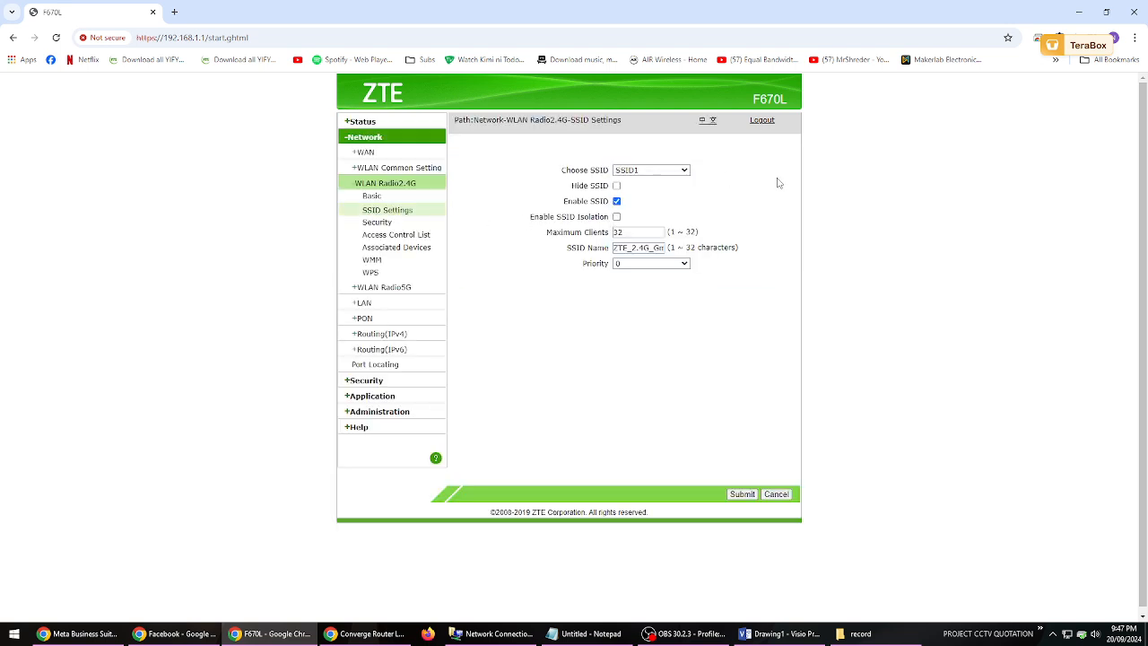
click(675, 174)
click(728, 177)
click(684, 171)
click(737, 194)
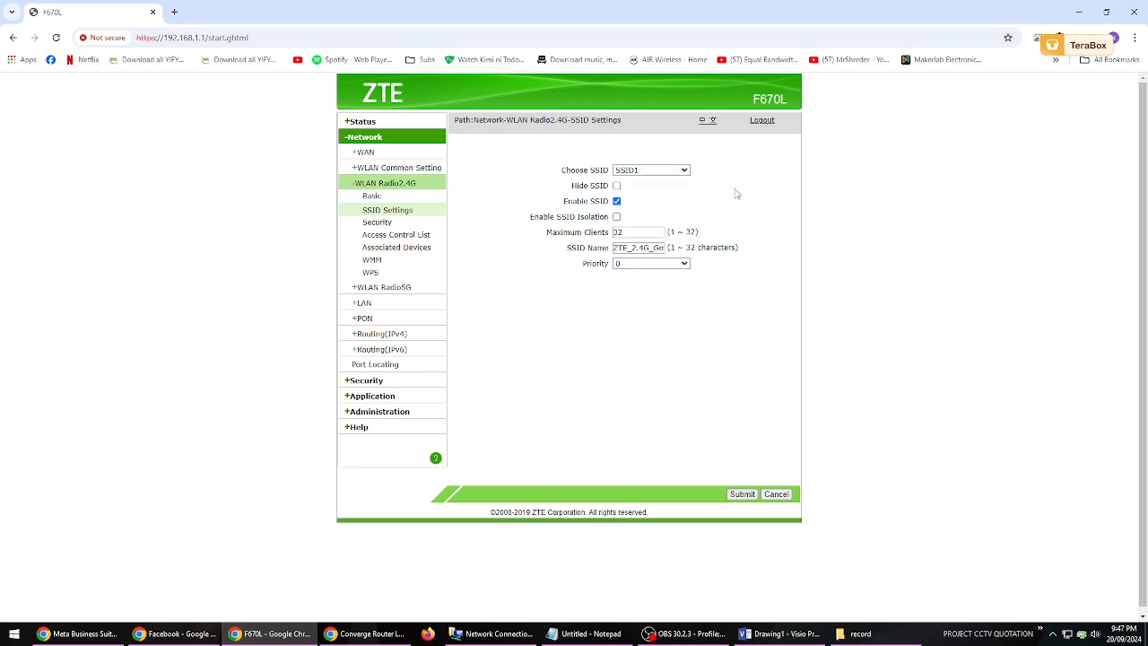
double_click(654, 250)
drag(624, 251, 660, 251)
click(644, 252)
key(End)
key(Home)
key(End)
- View the SSID5 name in the WLAN Radio5G SSID settings
click(389, 289)
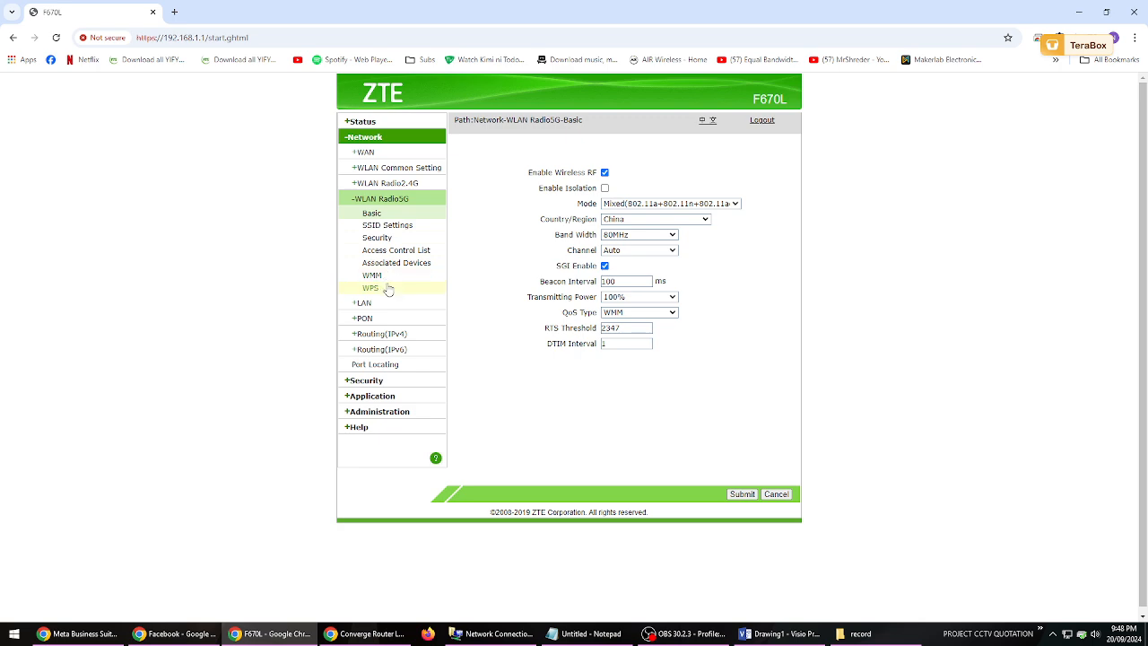
click(384, 226)
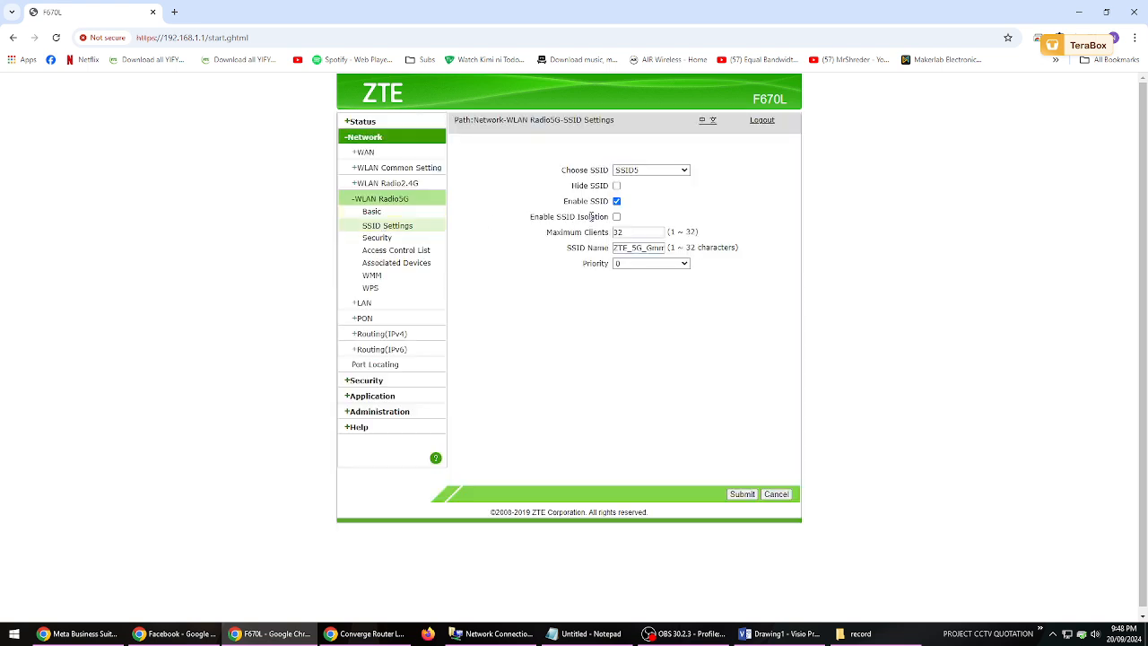
drag(642, 252, 687, 249)
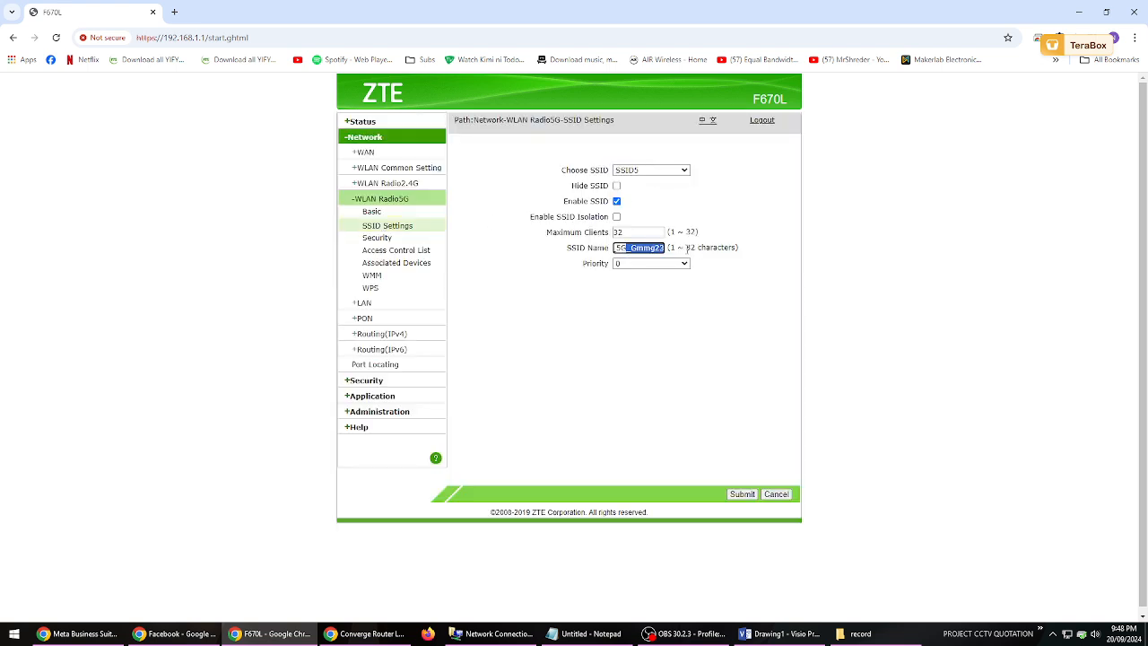
- In the WLAN Radio2.4G SSID settings, replace the SSID1 name with "SAMPLE 2.4"
click(394, 183)
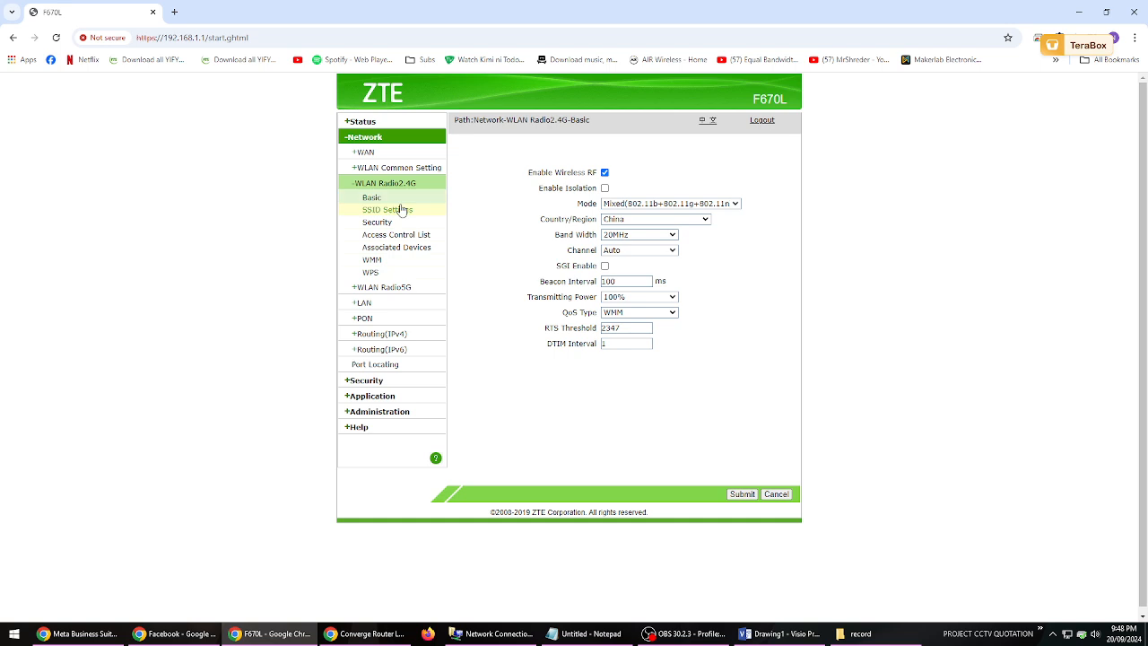
click(400, 210)
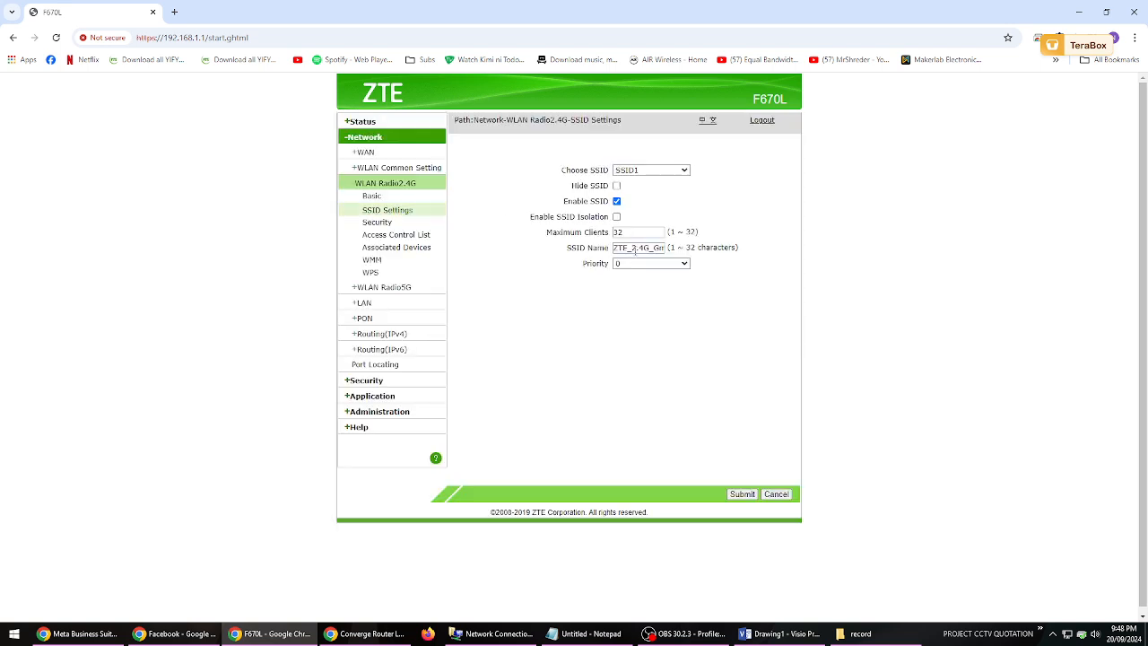
drag(615, 248, 677, 257)
click(653, 249)
click(625, 249)
click(662, 263)
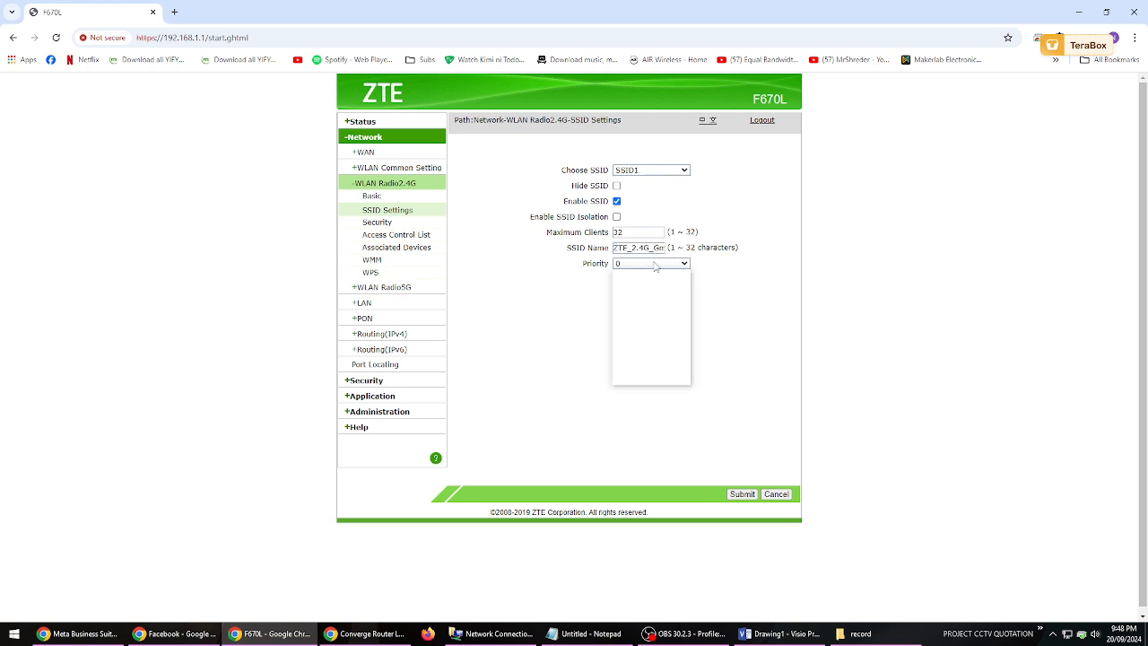
click(662, 250)
double_click(651, 247)
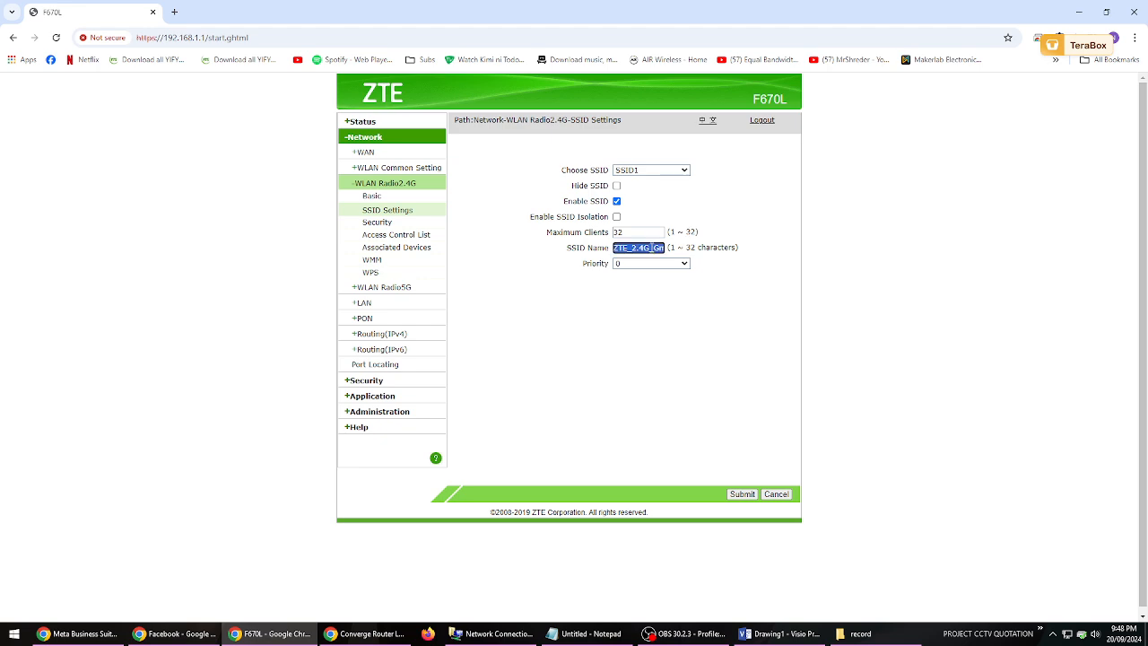
text(SAMPLE 2.4)
- Change the SSID1 name to "SAMPLE BAHAY 2.4G" and submit the SSID settings
click(771, 637)
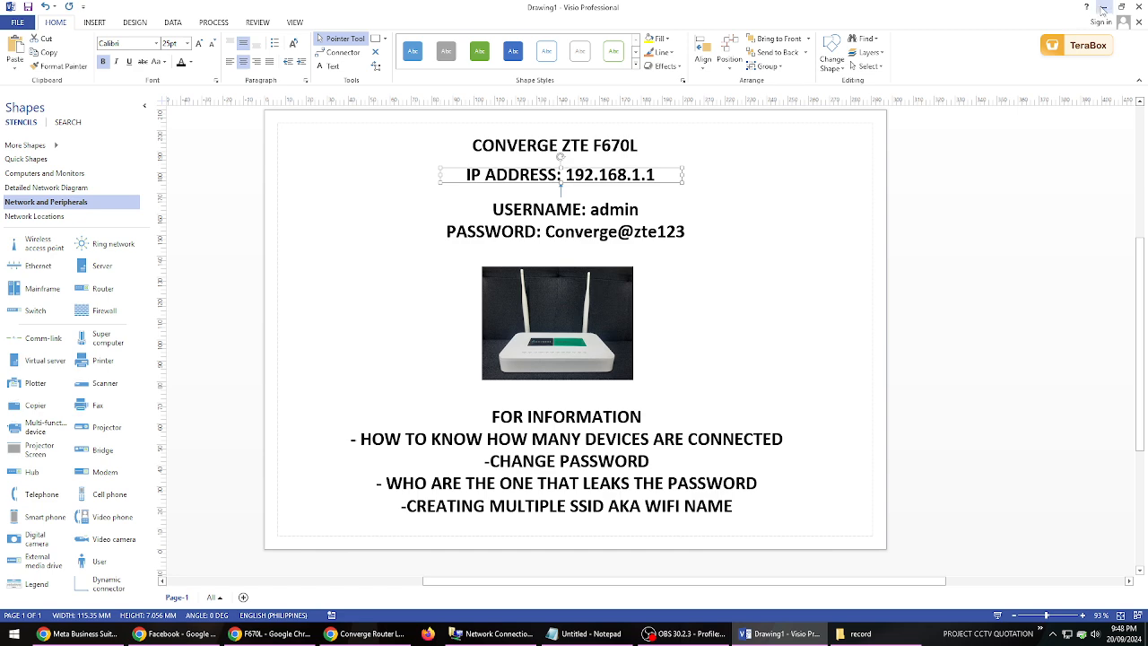
click(294, 639)
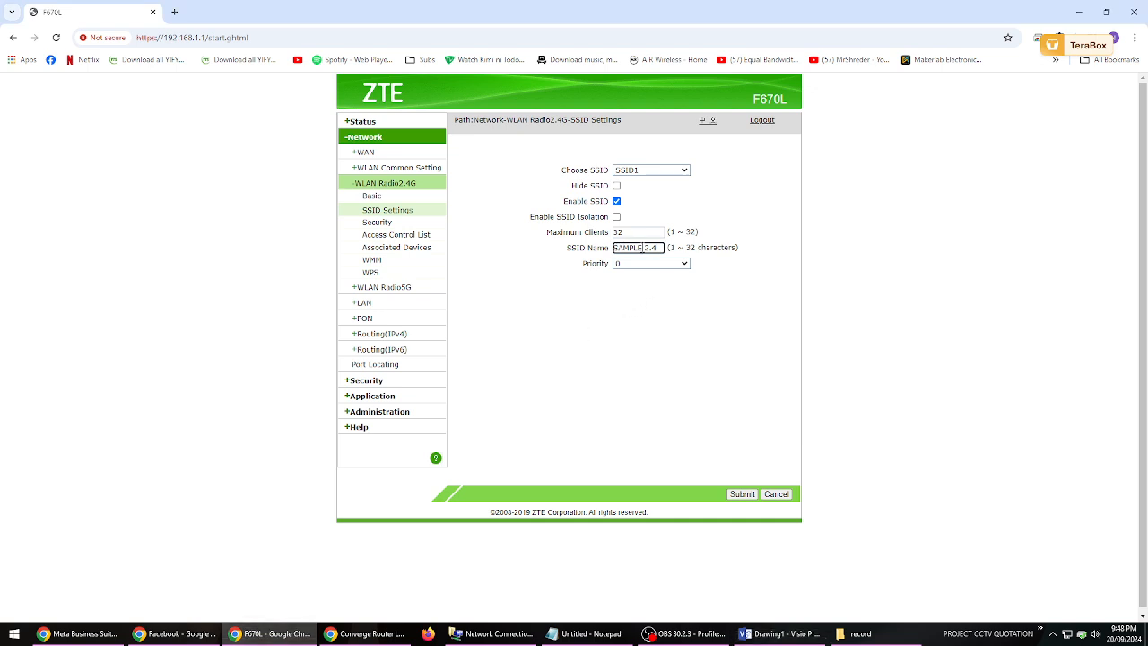
double_click(653, 249)
text(BAHAY 2.4G)
click(693, 347)
click(743, 494)
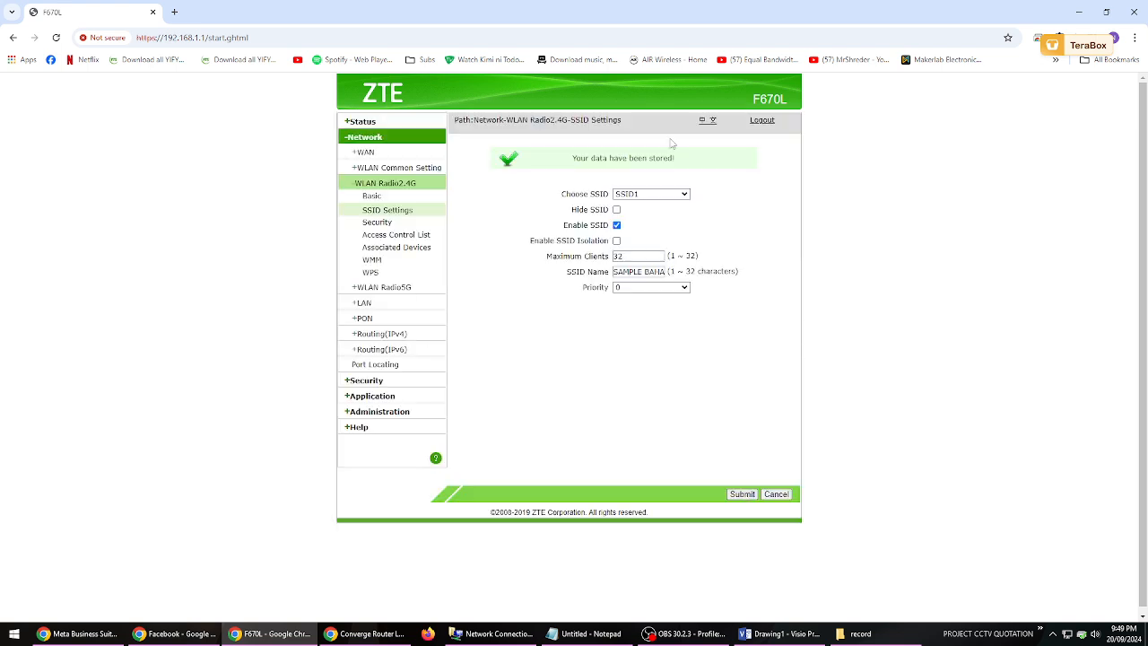
- Review the SSID list and the full stored name of SSID1
click(672, 195)
click(740, 190)
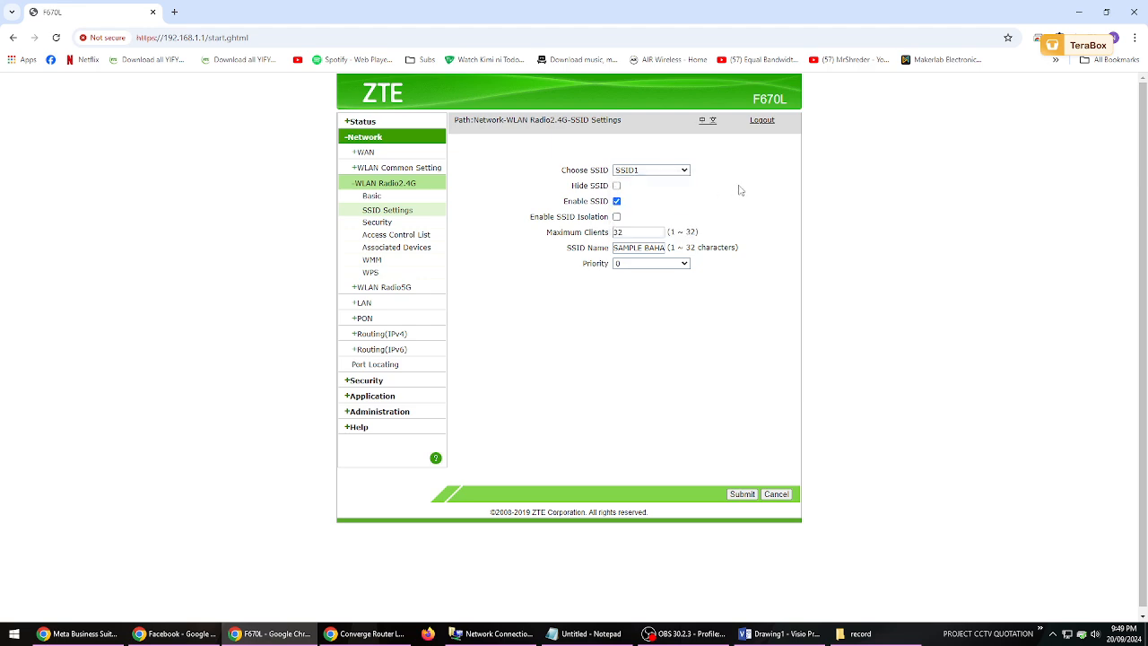
click(637, 245)
drag(637, 246, 680, 248)
click(729, 287)
- Open the WLAN Radio2.4G security settings and reveal the WPA passphrase of SSID1
click(377, 222)
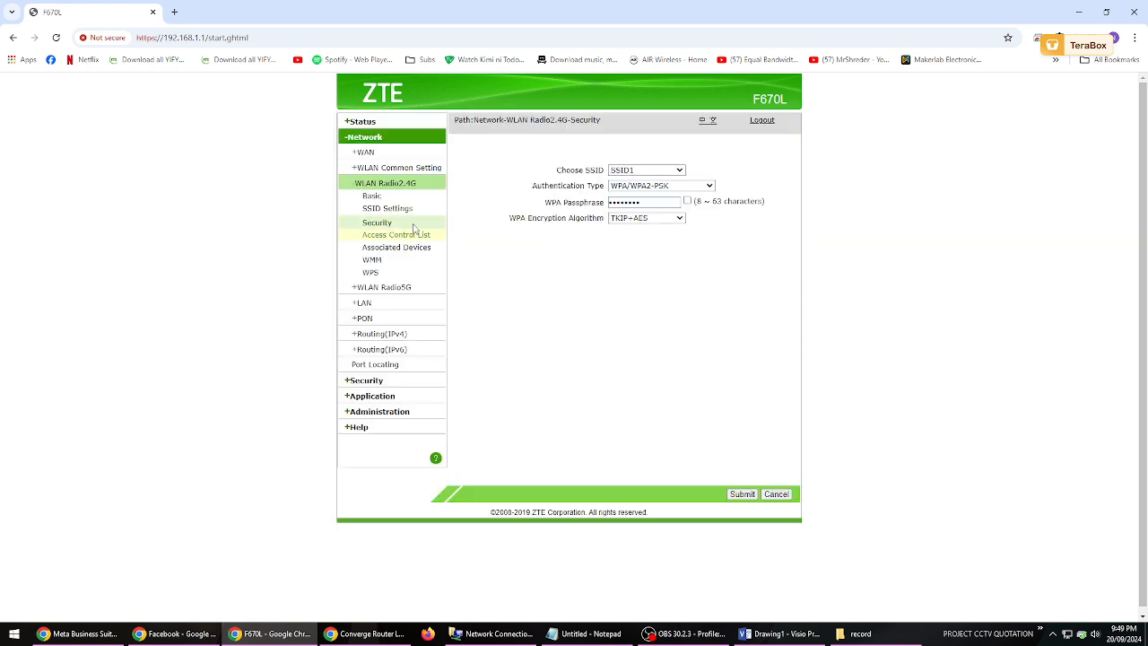
click(687, 201)
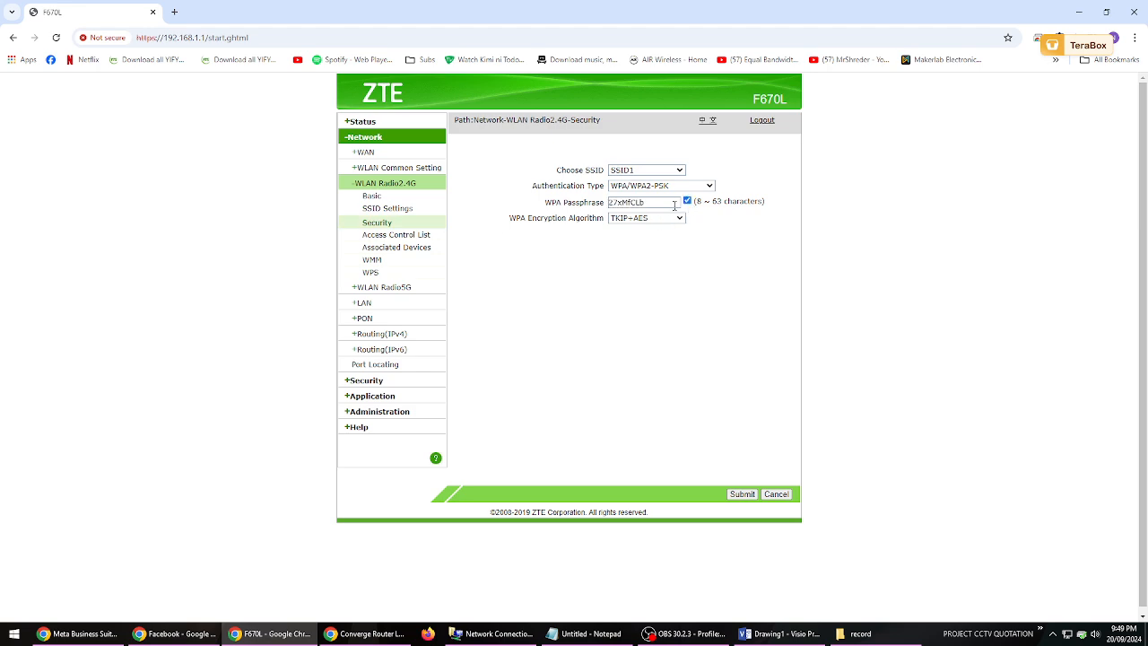
drag(672, 205, 604, 206)
click(656, 202)
- Replace the WPA passphrase of SSID1 with the new Wi-Fi password and submit the security settings
double_click(634, 202)
text(6)
text(6)
text(@ssw0)
text(rd)
text(1)
click(682, 220)
click(784, 264)
click(743, 495)
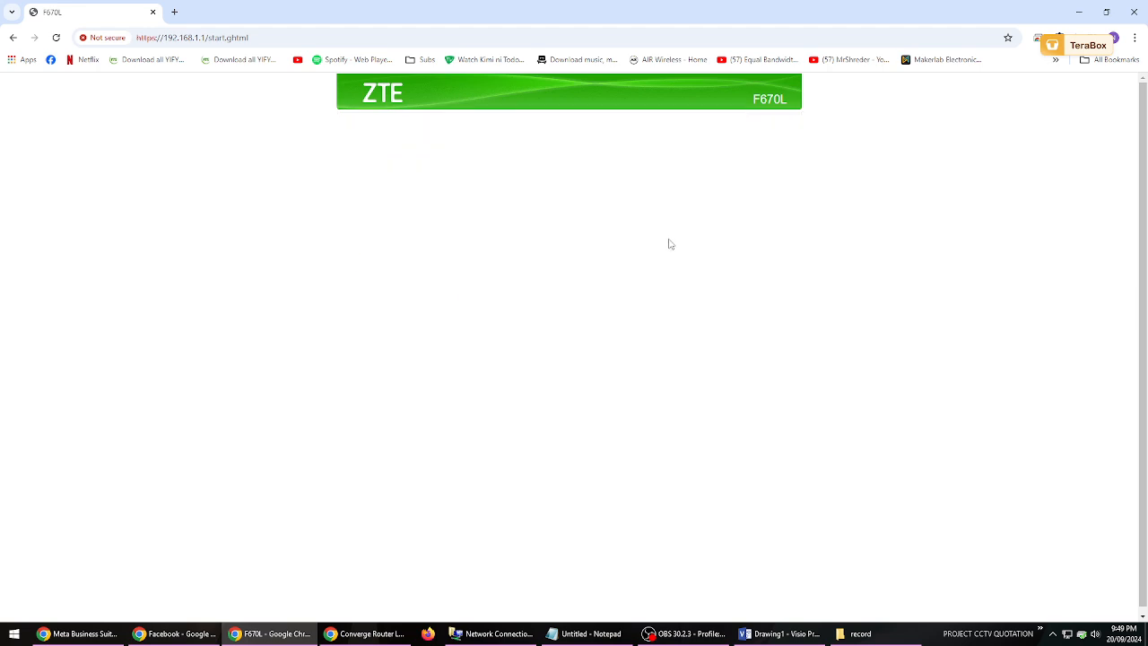
- Review the 2.4G SSID list and the stored security and SSID settings of SSID1
click(660, 197)
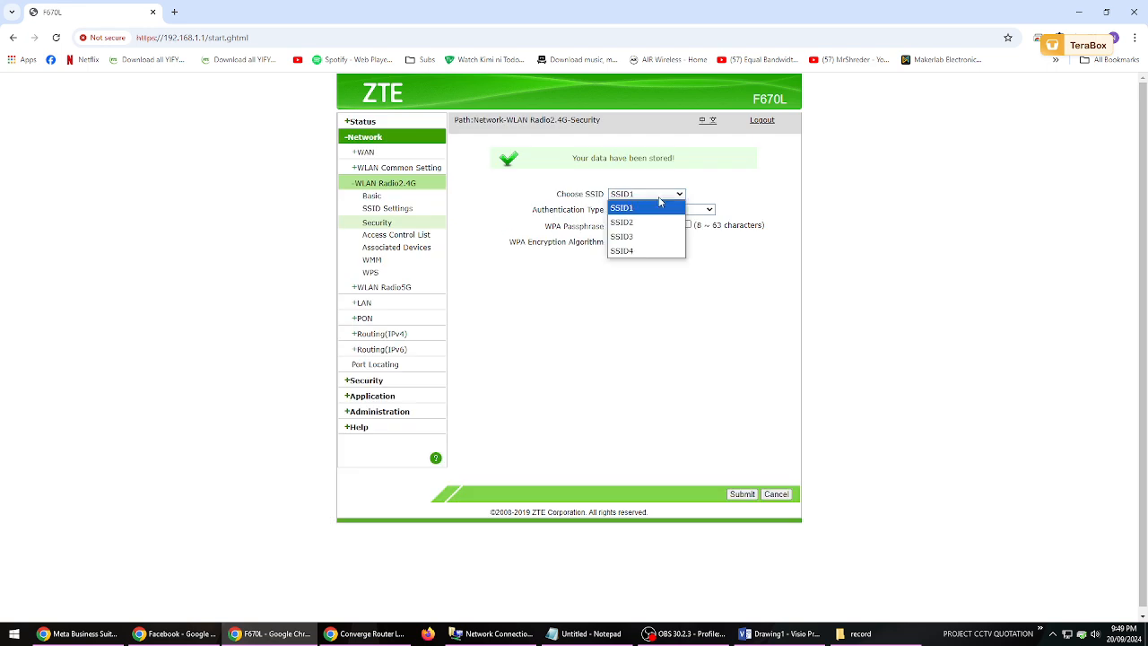
click(660, 201)
click(376, 223)
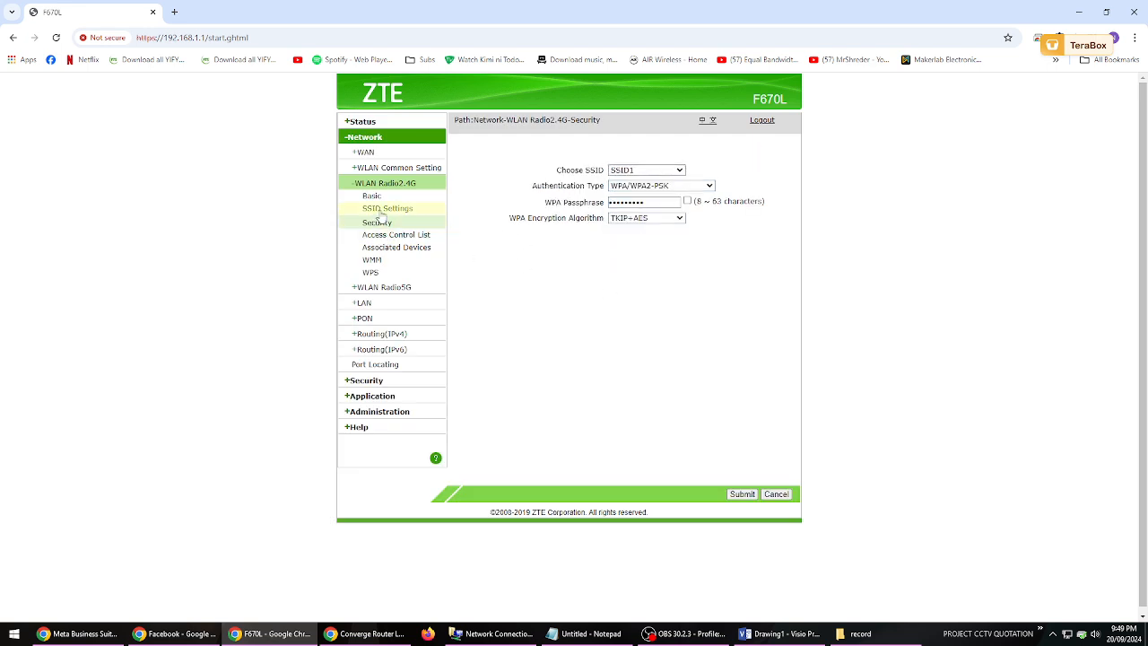
click(381, 211)
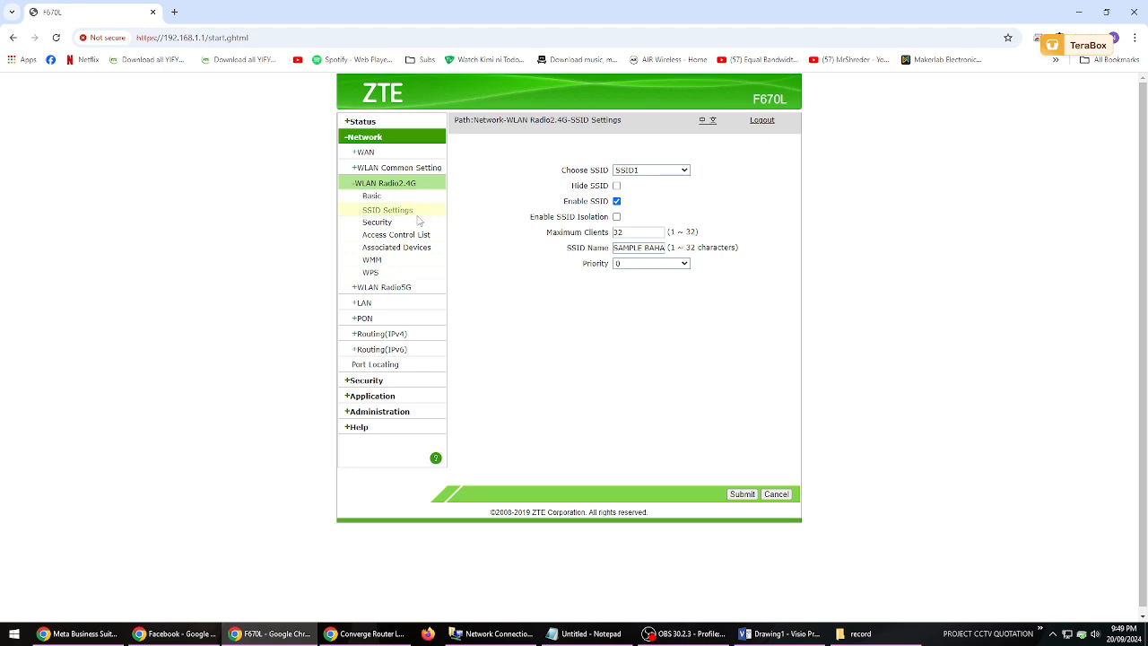
click(379, 222)
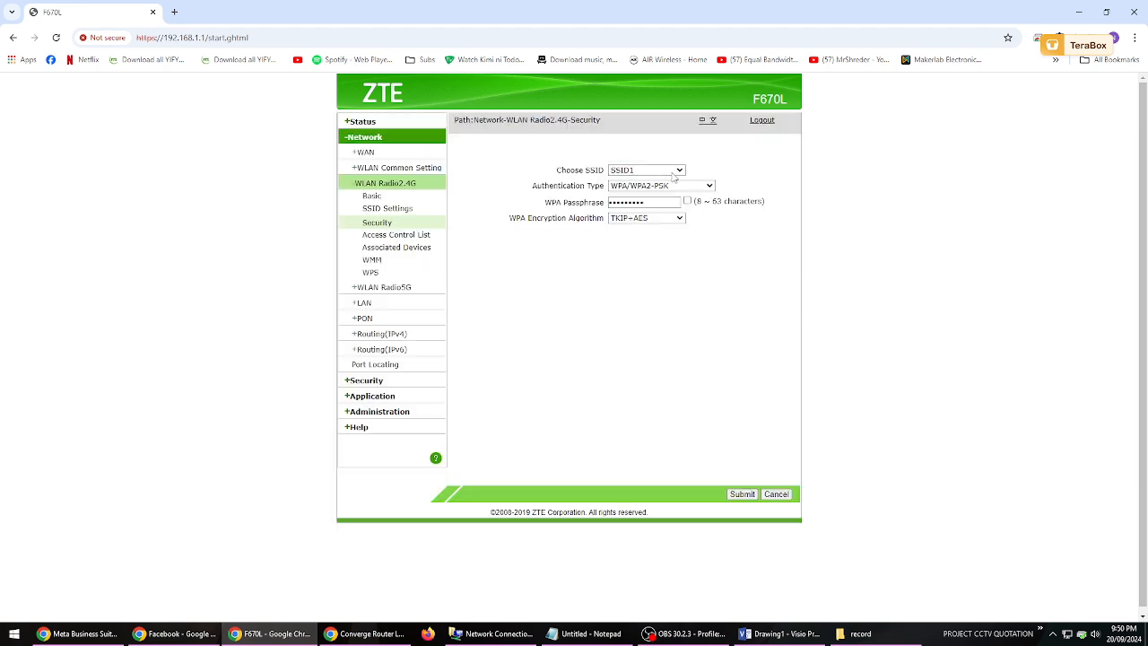
click(673, 187)
click(782, 170)
click(376, 209)
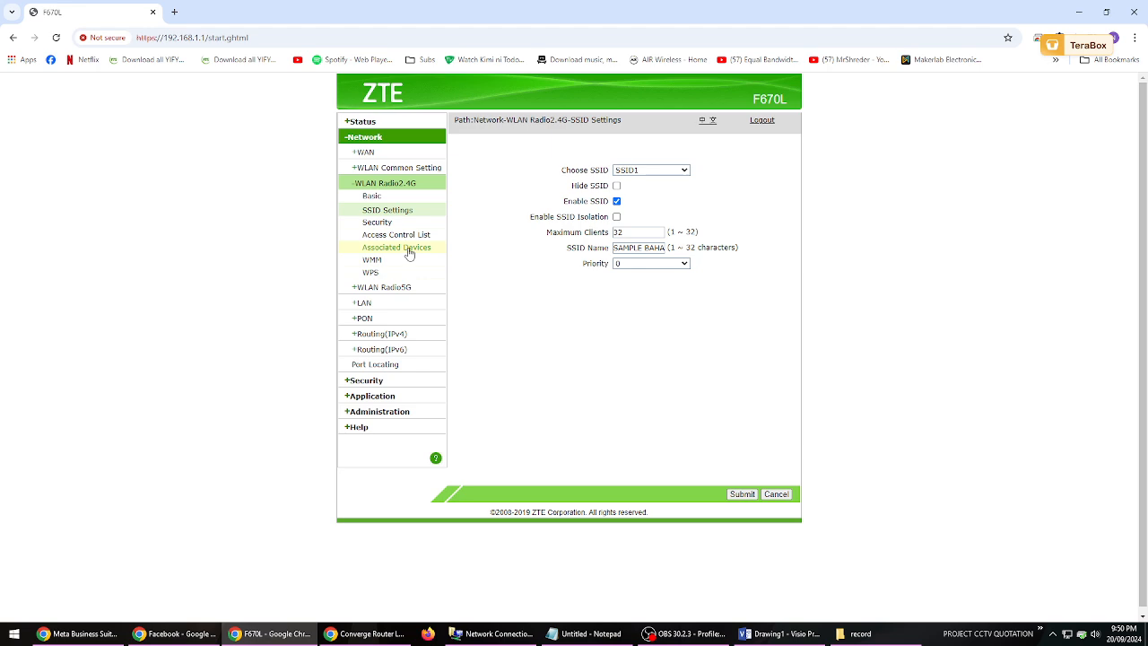
- View the devices associated with SSID1 on the 2.4G radio
click(413, 248)
click(626, 170)
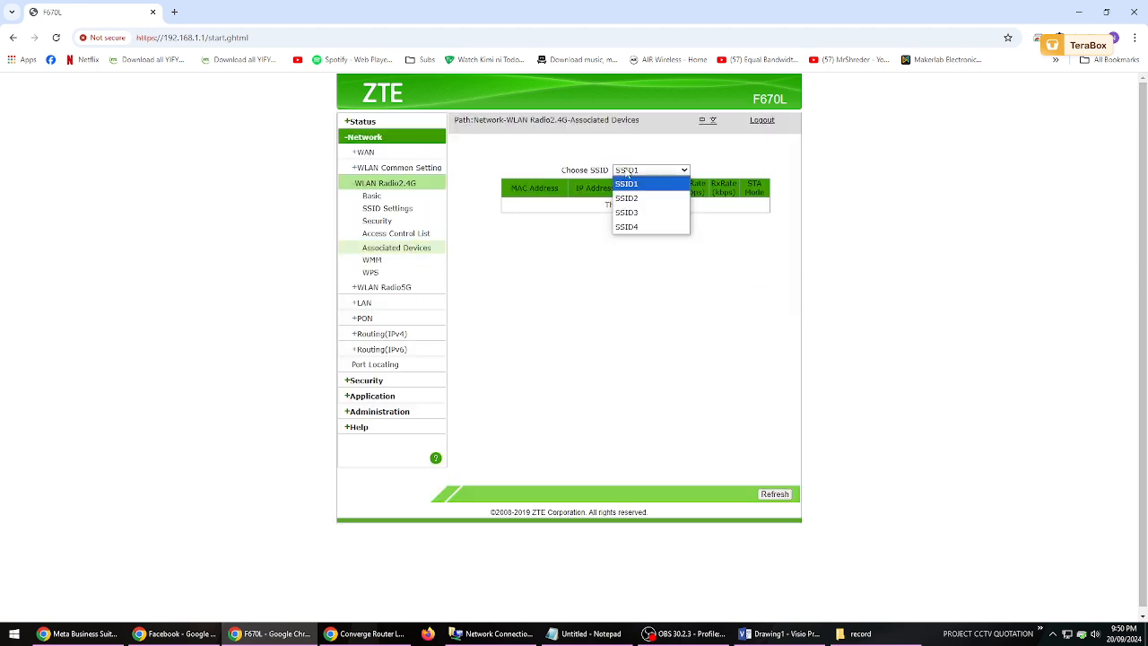
click(629, 183)
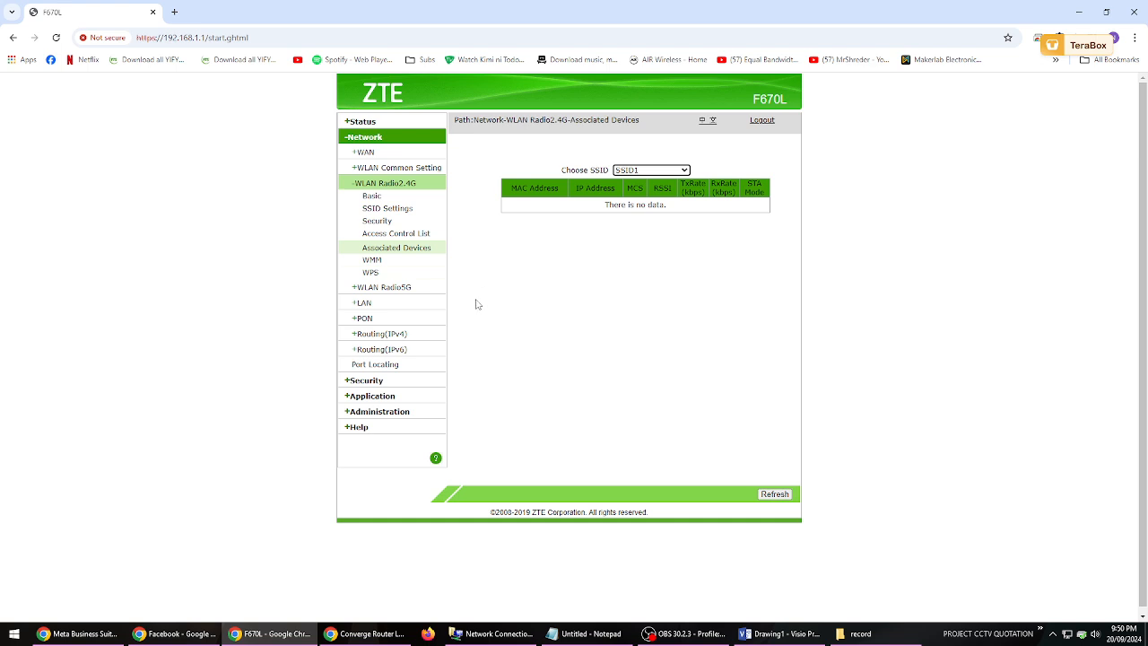
- In the WLAN Radio5G SSID settings, change the SSID5 name to "SAMPLE BAHAY 5G" and submit it
click(400, 287)
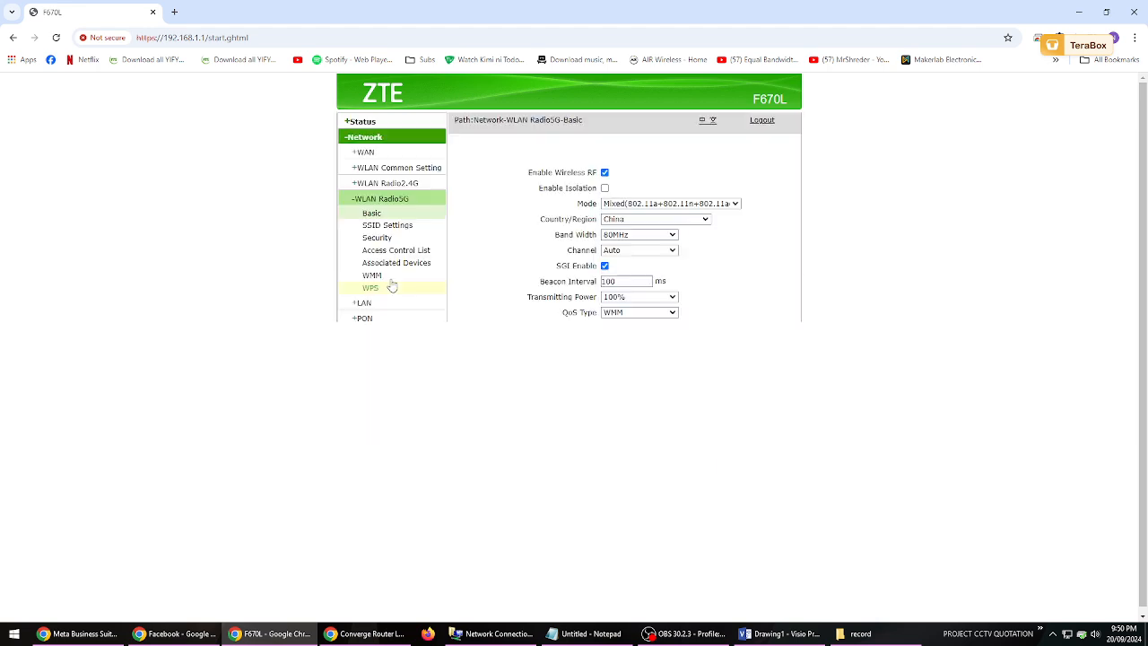
click(387, 225)
double_click(650, 249)
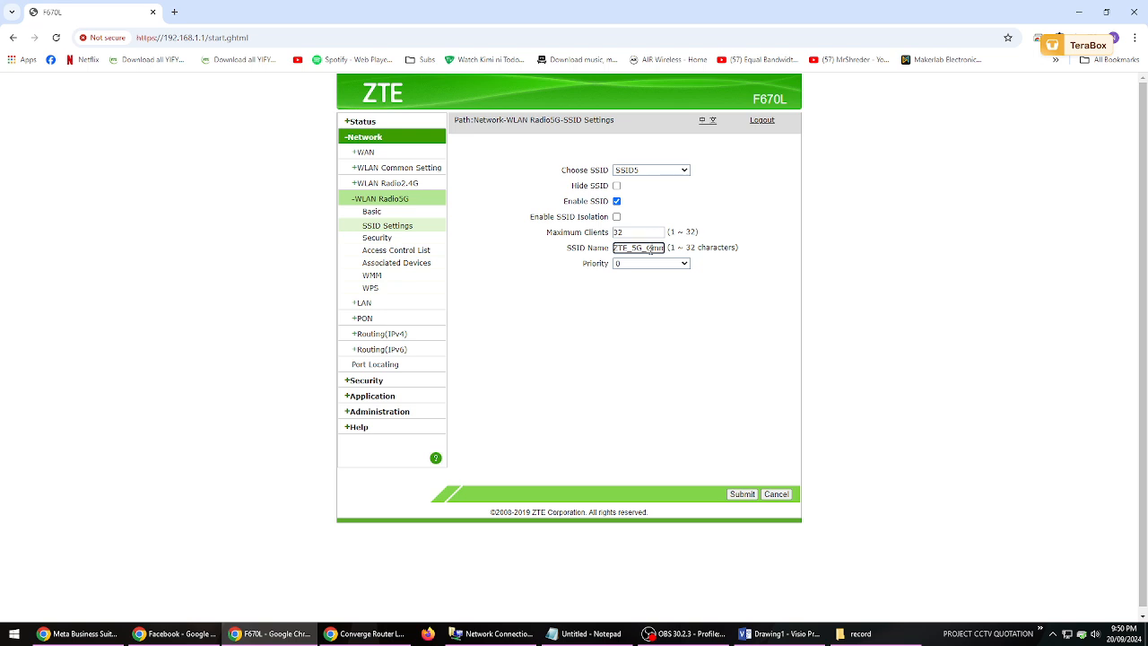
text(sam)
key(BackSpace)
text(SAMPLE BAHA)
text(Y)
text( 5)
text(G)
click(743, 498)
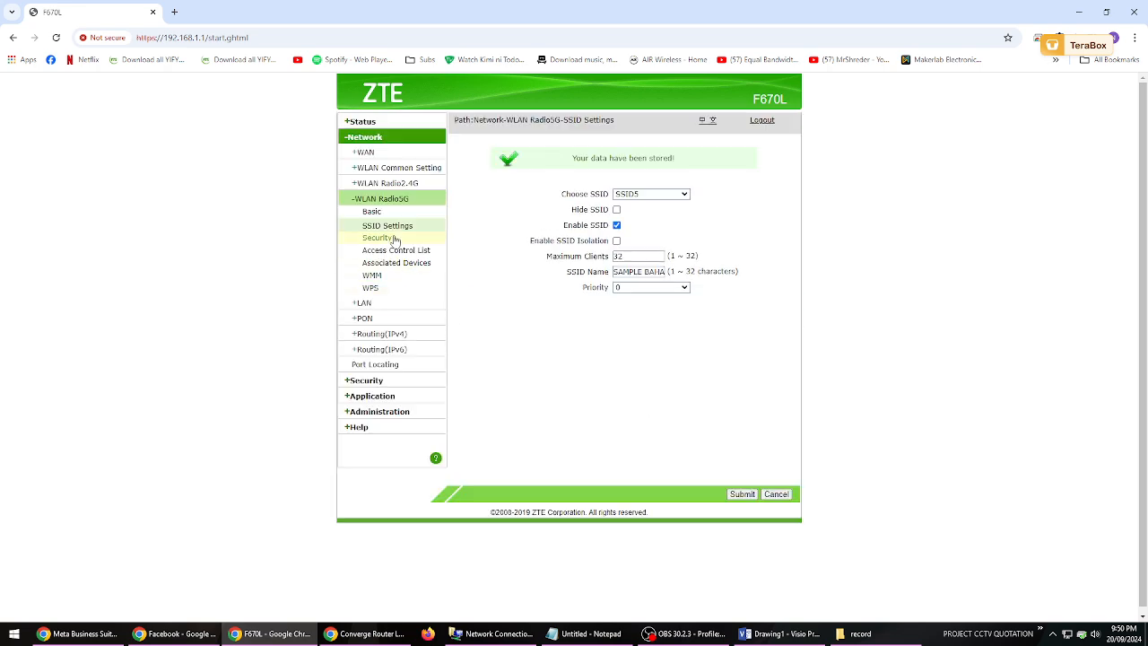
- In the WLAN Radio5G security settings, replace the WPA passphrase of SSID5 with the new Wi-Fi password and submit it
click(431, 249)
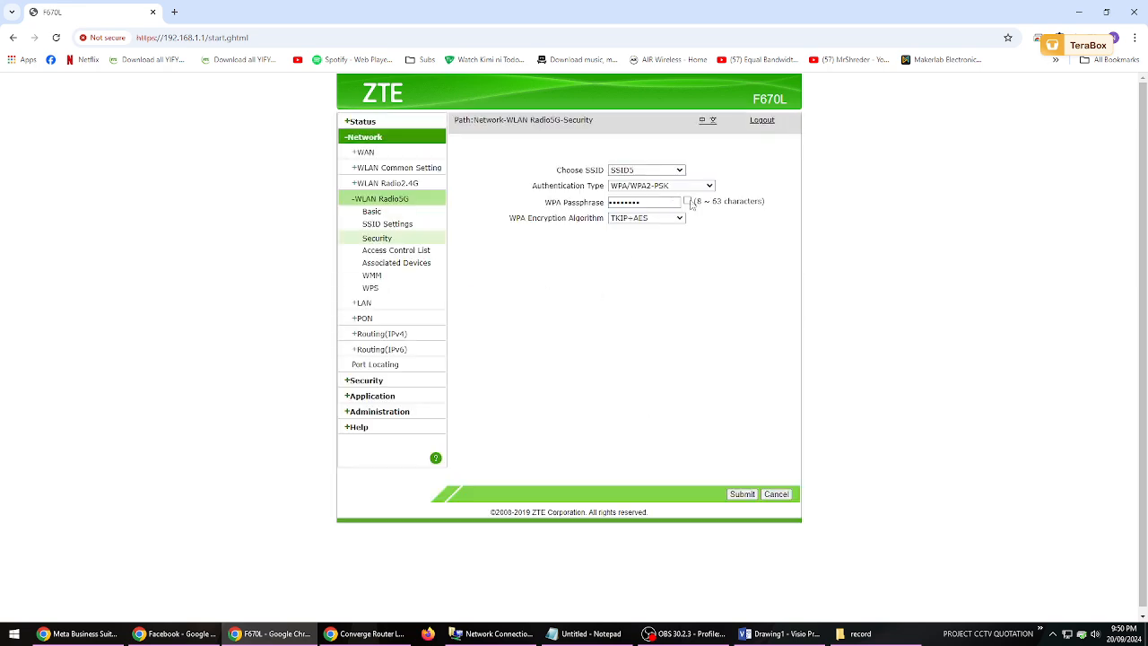
click(687, 201)
drag(664, 203, 559, 204)
text(P@ssw0rd1)
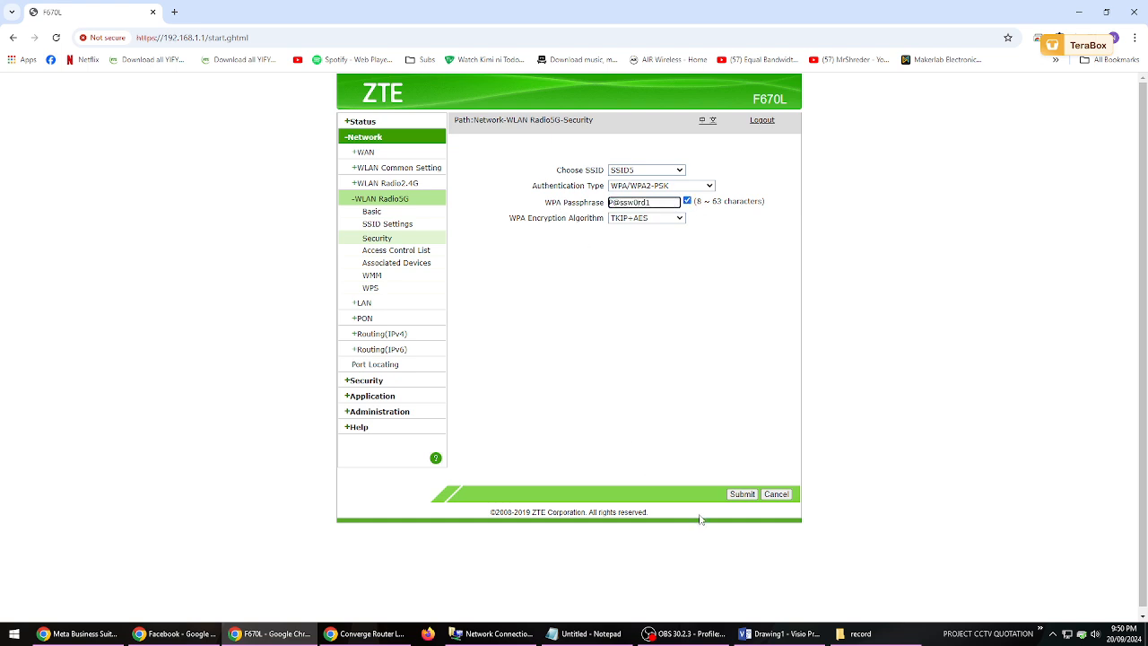
click(742, 494)
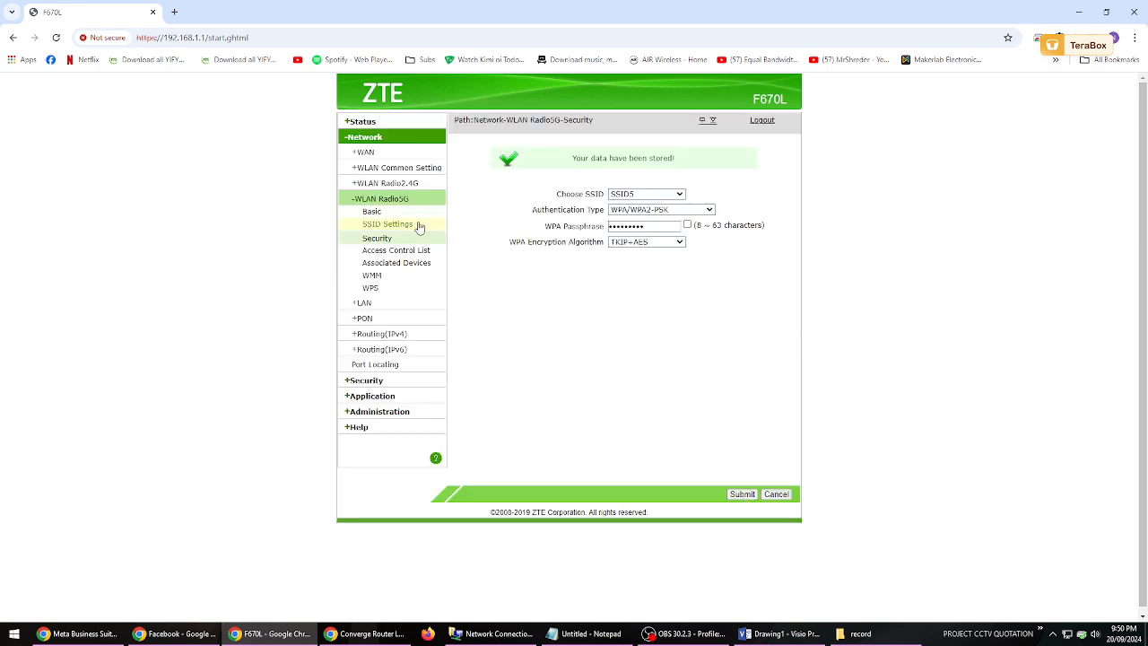
- Refresh the list of devices associated with SSID5 on the 5G radio and view the selectable SSIDs
click(394, 263)
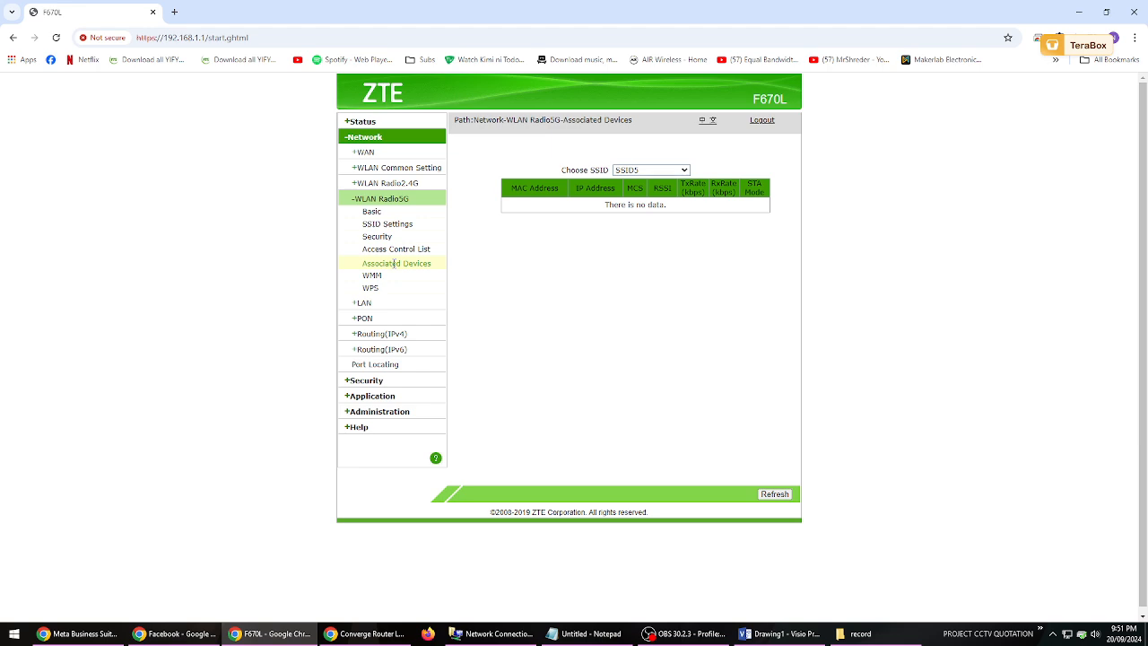
click(776, 494)
click(659, 170)
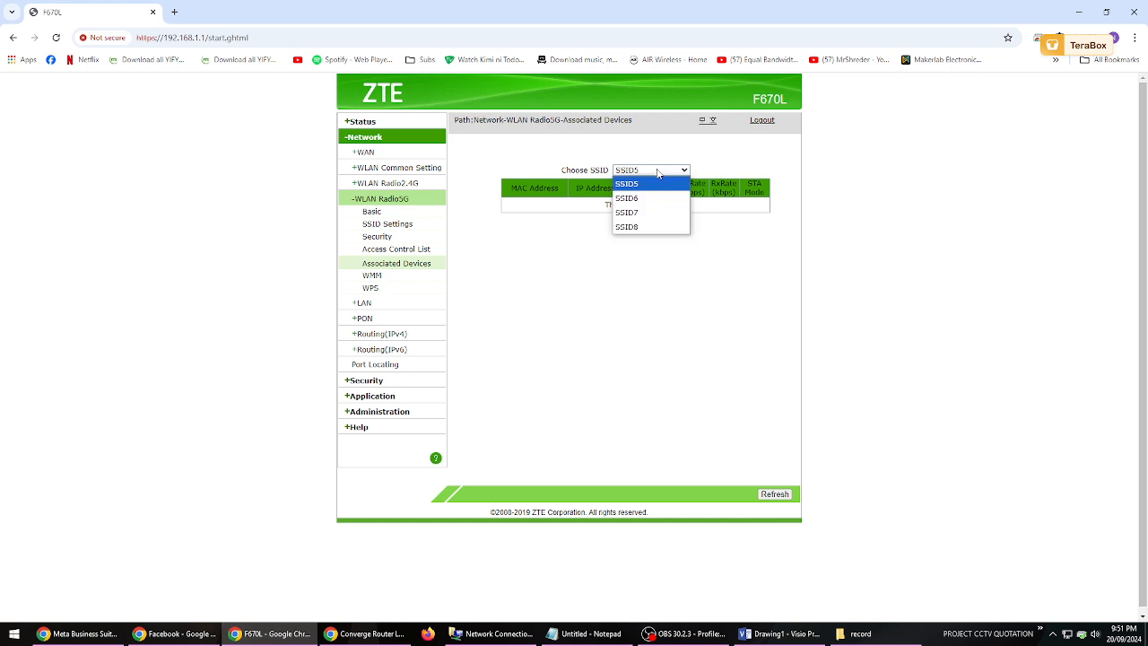
click(523, 324)
- Check which devices are associated with SSID1 under WLAN Radio2.4G
click(386, 183)
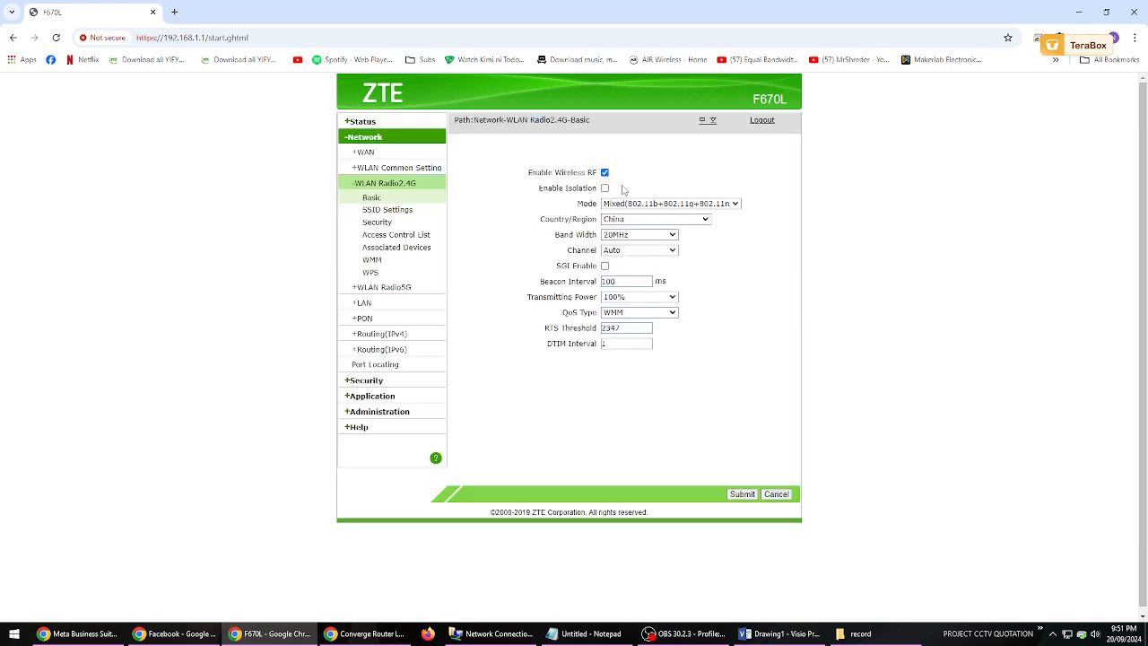
click(388, 250)
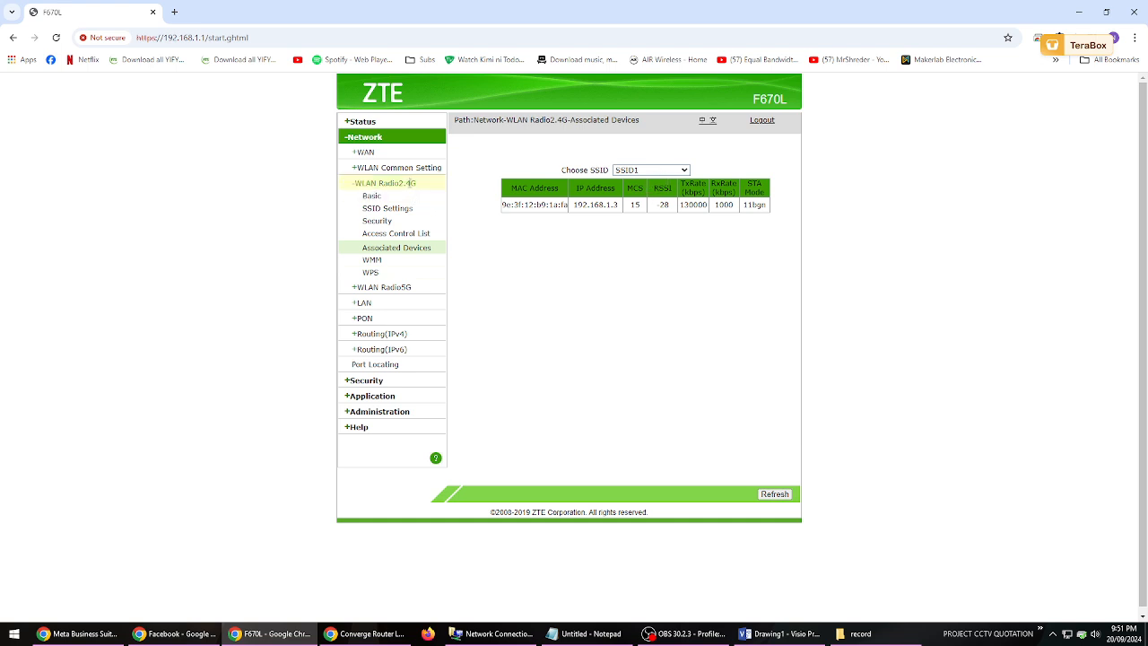
click(405, 289)
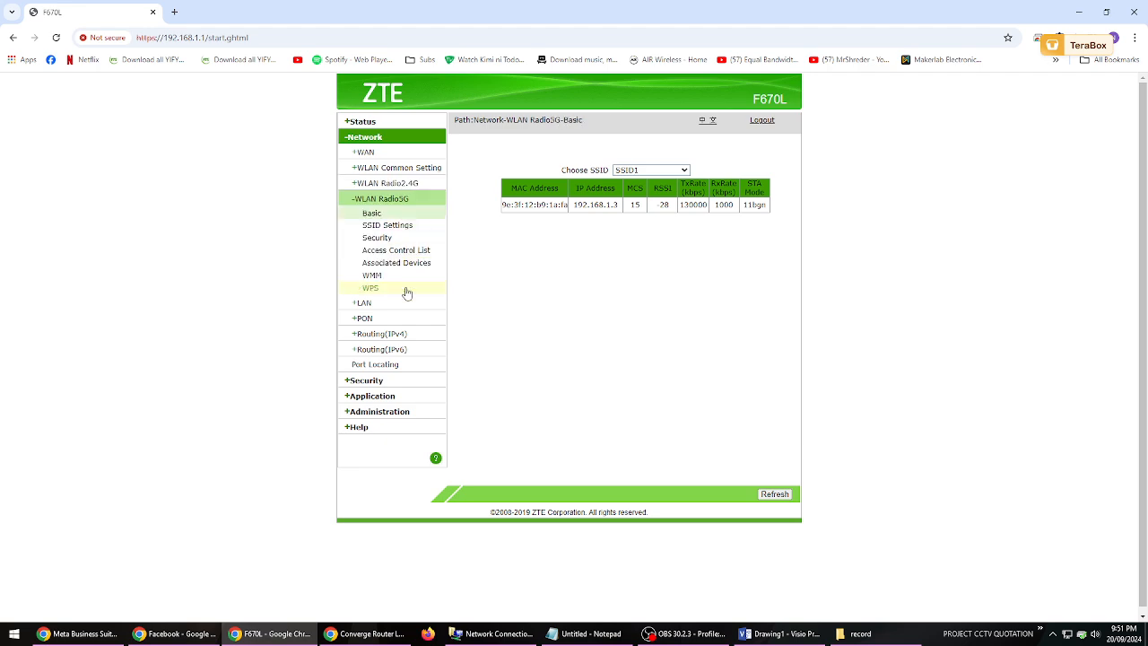
click(403, 184)
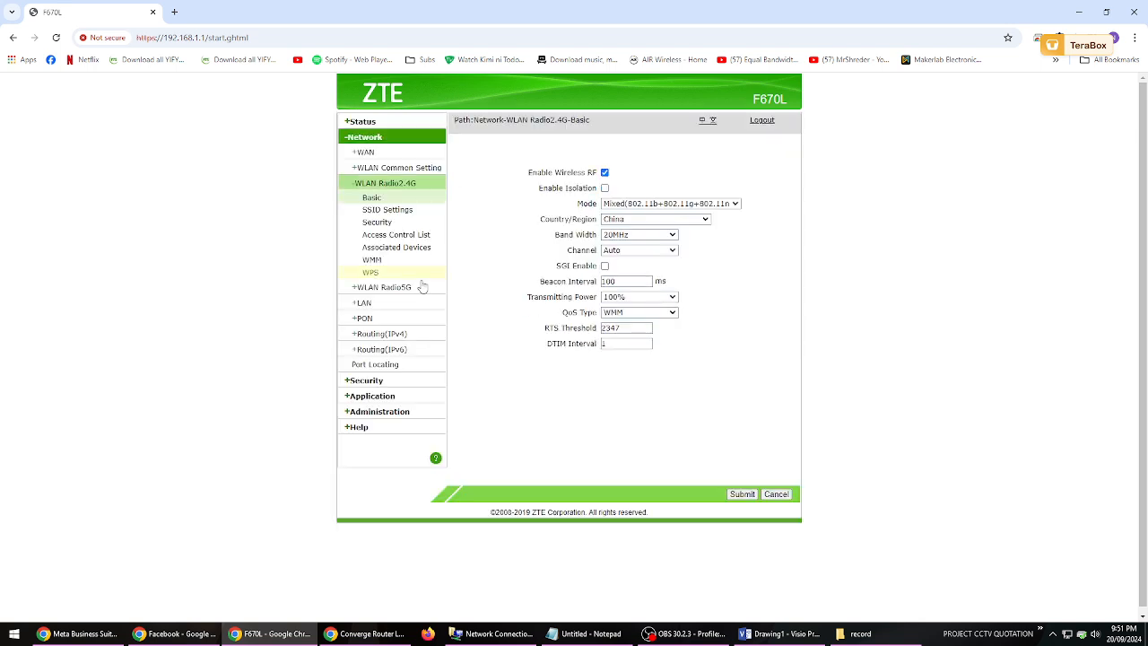
click(403, 250)
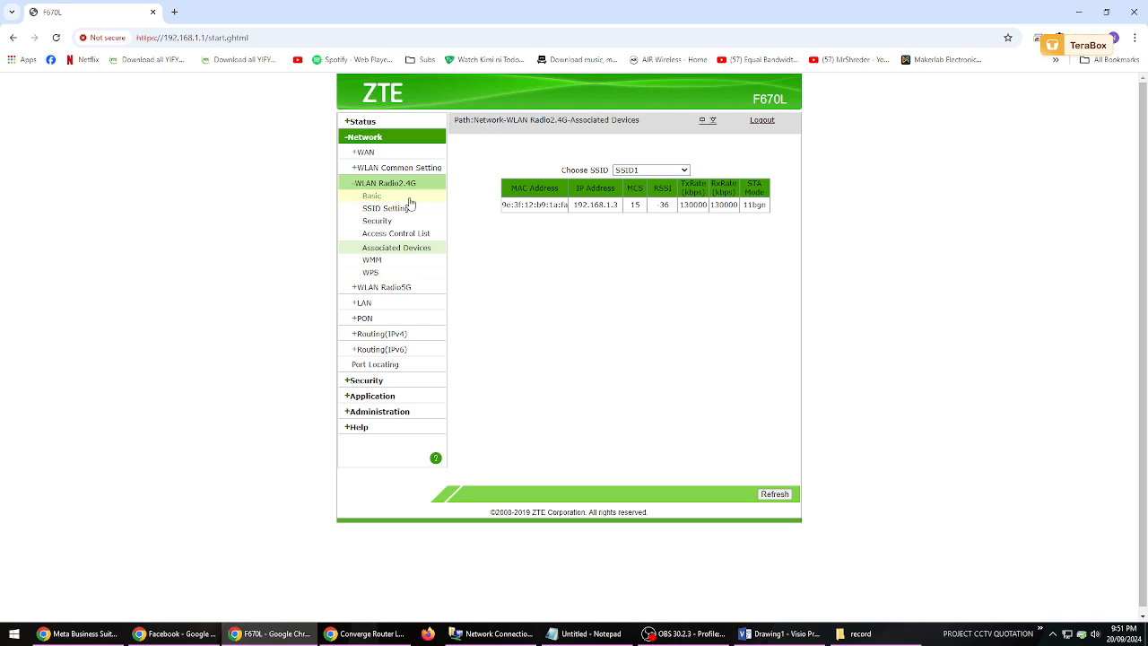
- Recheck the associated devices under WLAN Radio5G and return to the WLAN Radio2.4G basic settings
click(403, 288)
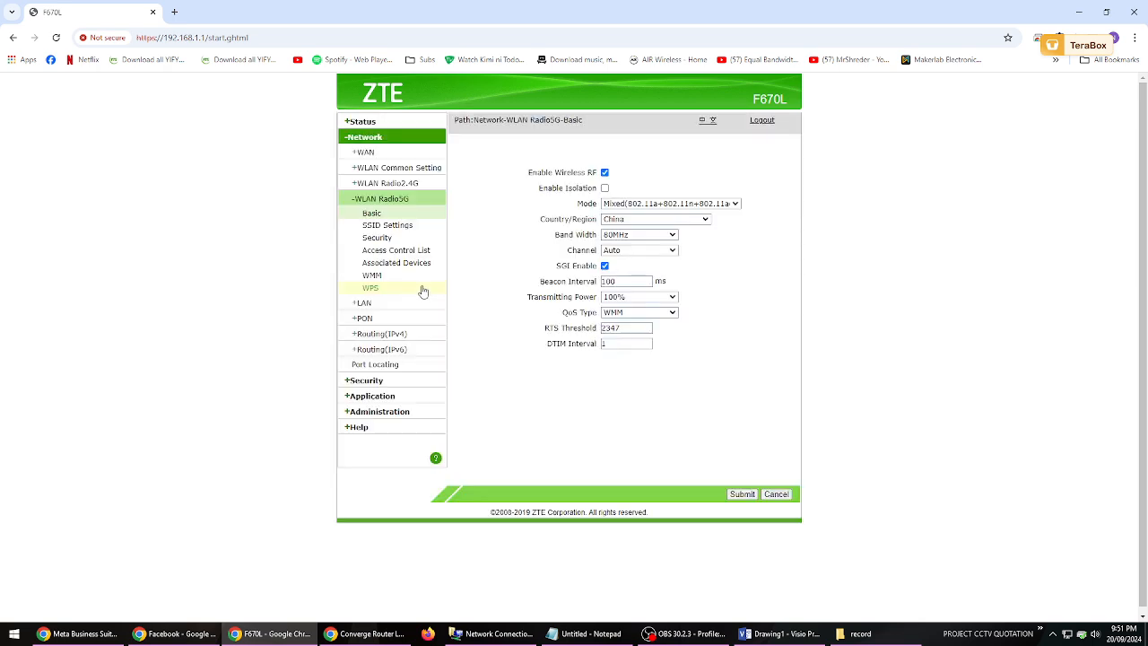
click(424, 263)
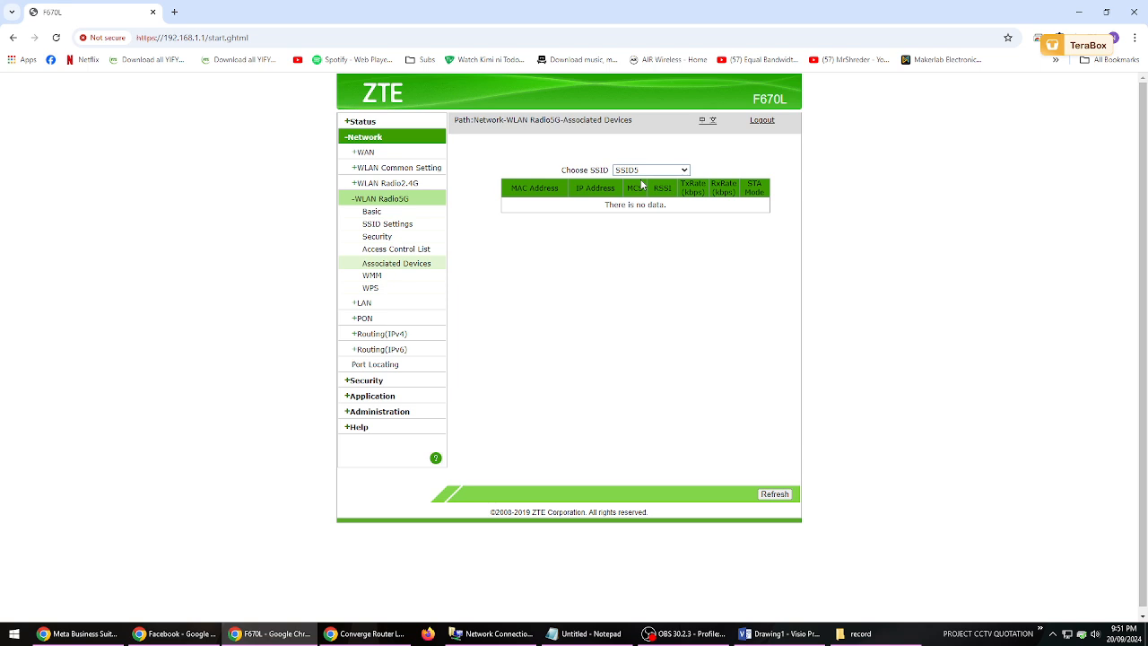
click(400, 183)
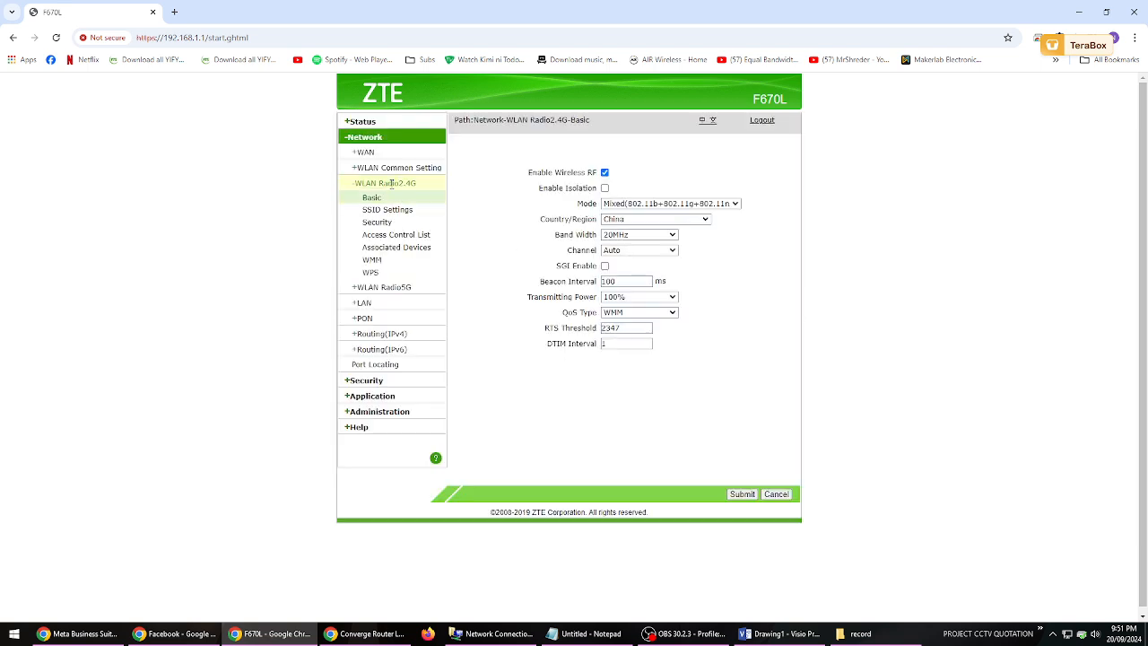
- Switch to the Visio drawing and review the "FOR INFORMATION" topic list below the router picture
click(779, 633)
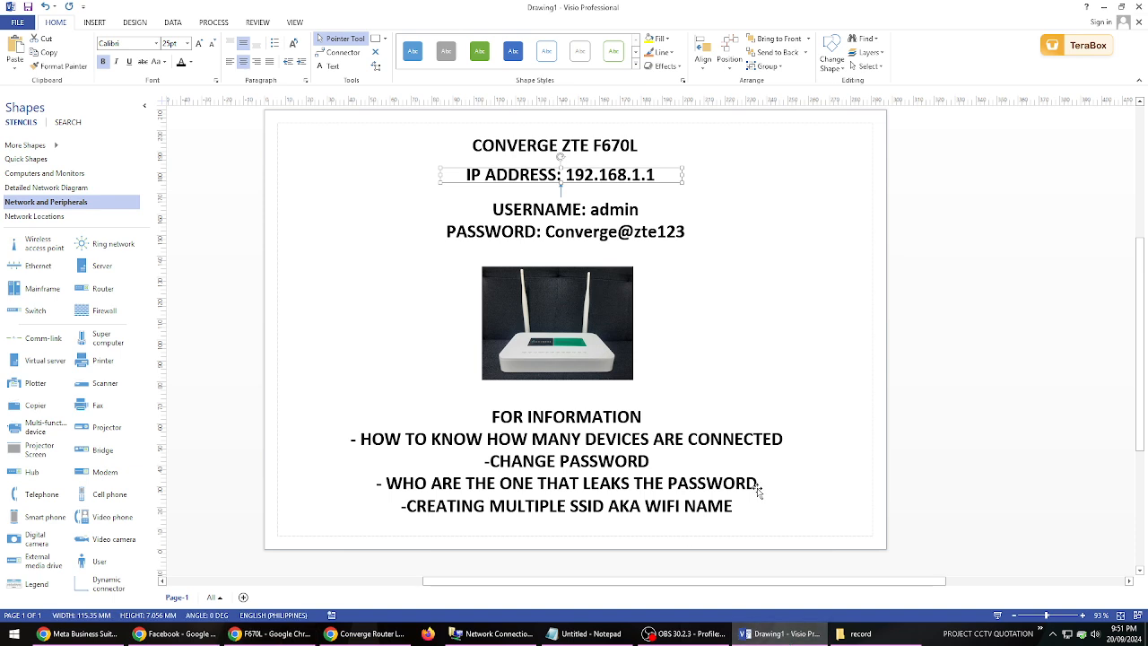
click(767, 426)
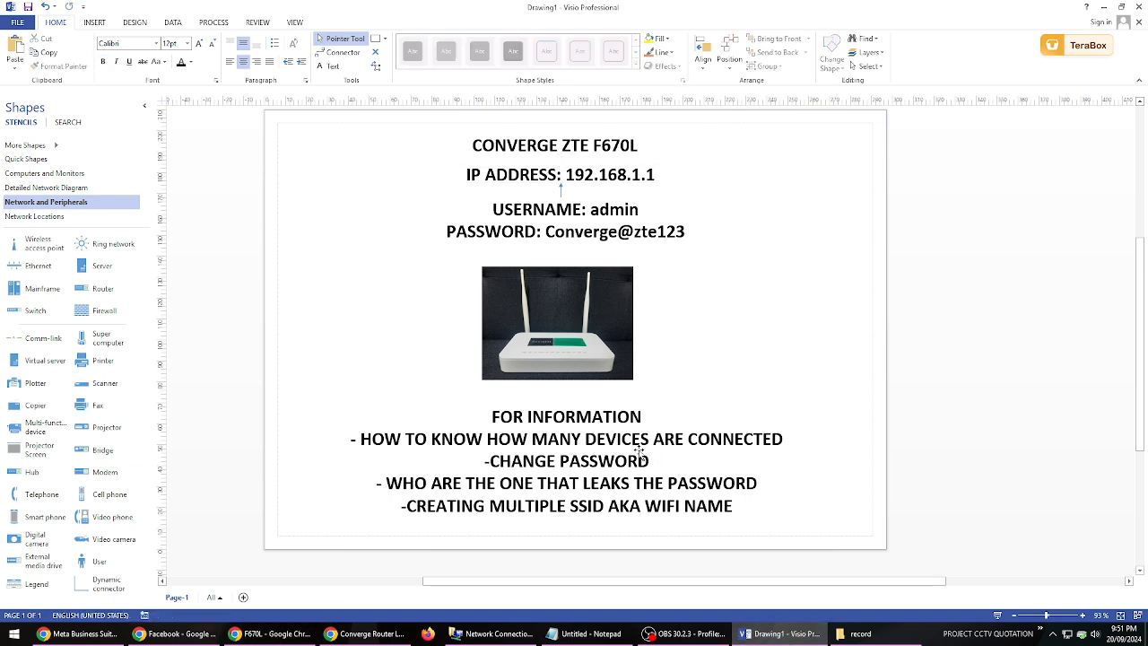
click(498, 463)
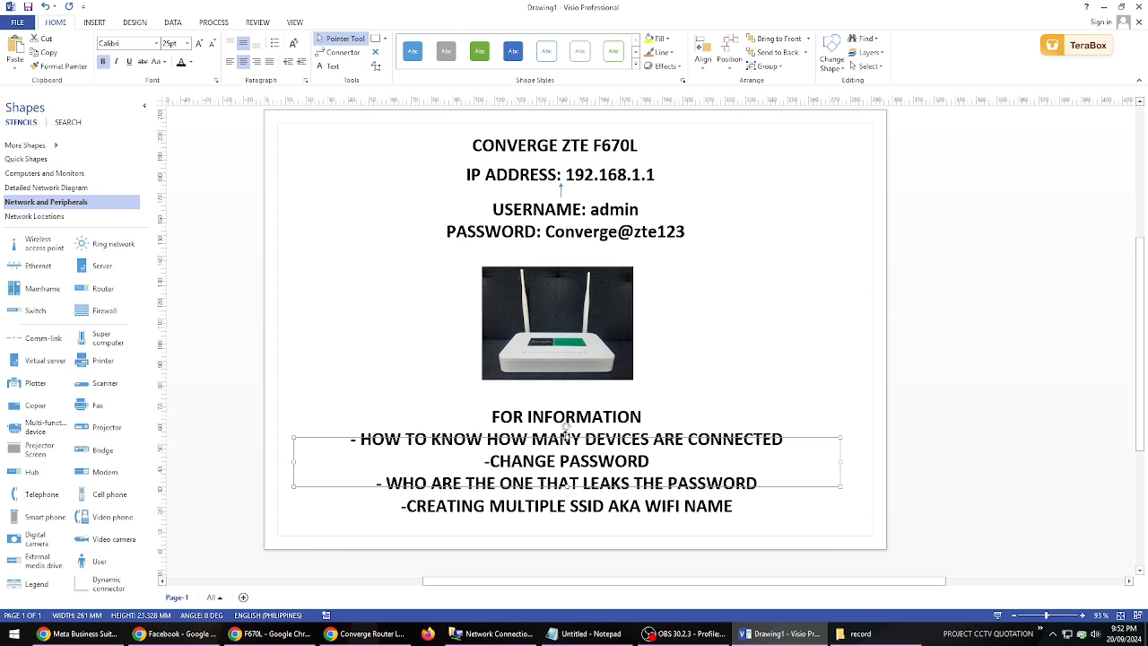
click(784, 325)
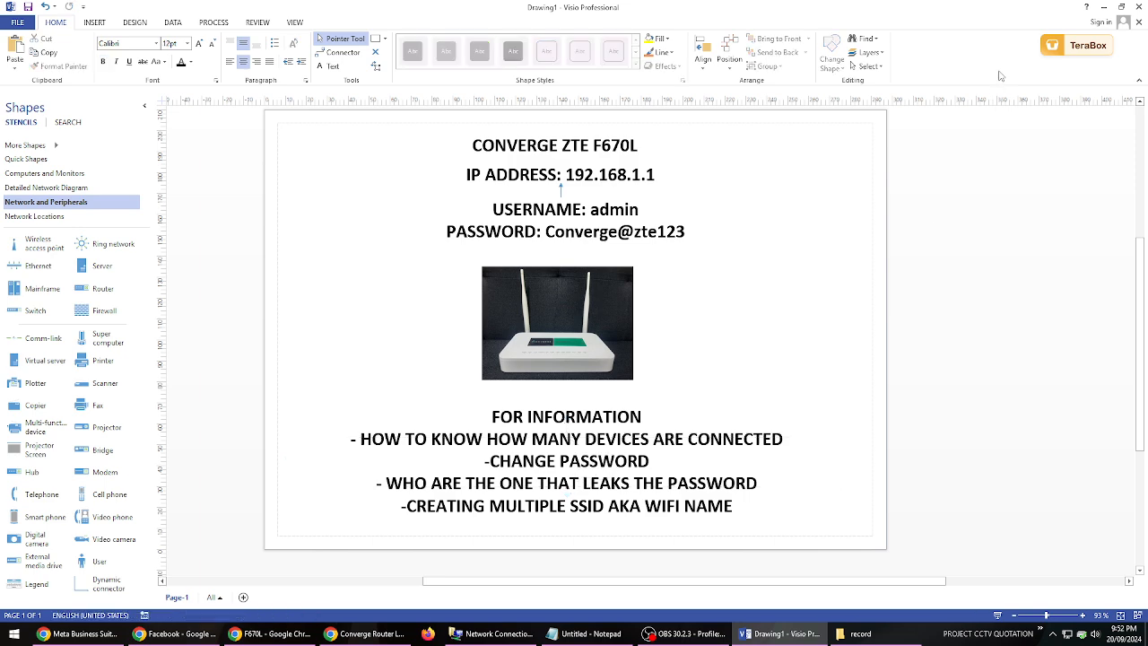
- Switch back to the router page in Chrome and view the full SSID1 name in the 2.4G SSID settings
click(274, 633)
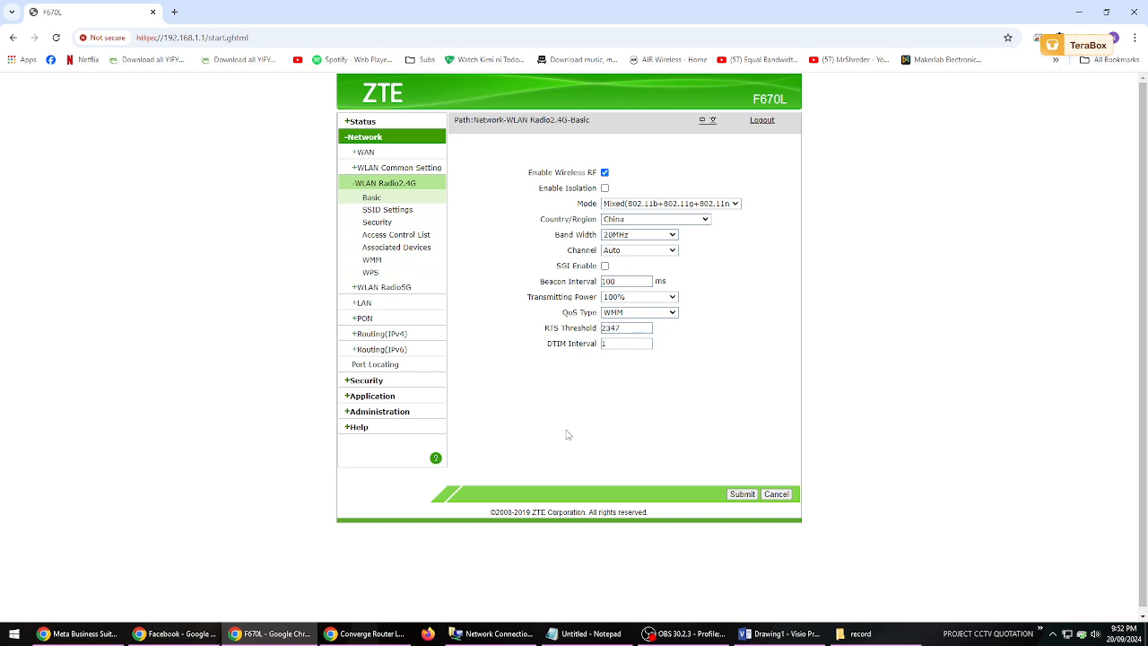
click(399, 209)
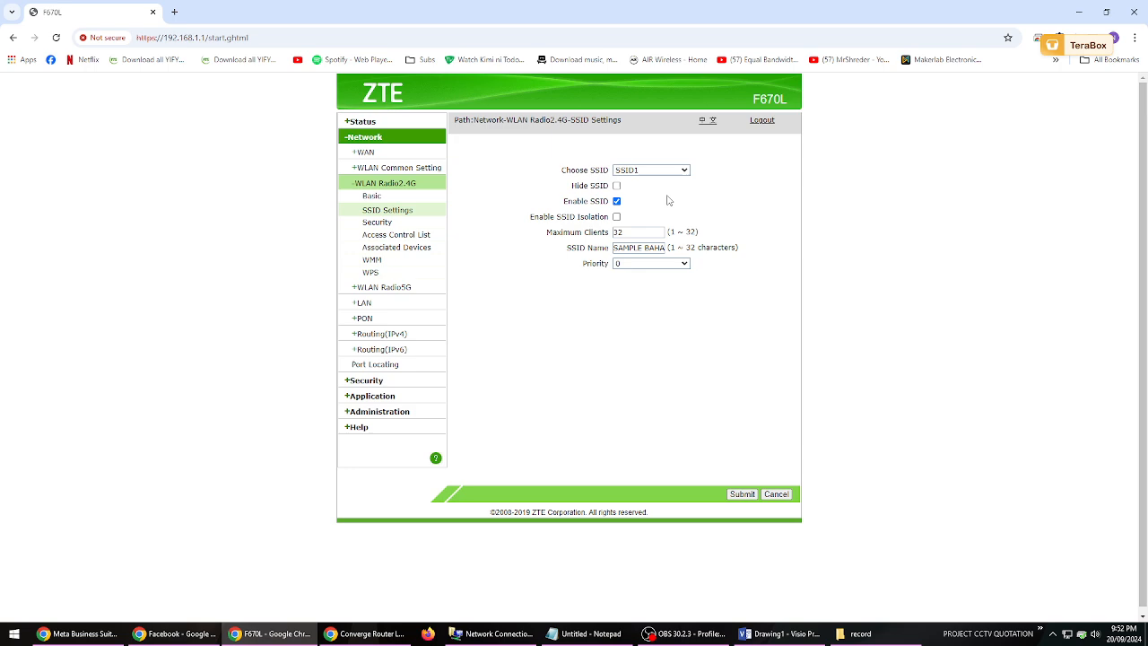
drag(615, 247, 672, 249)
click(664, 248)
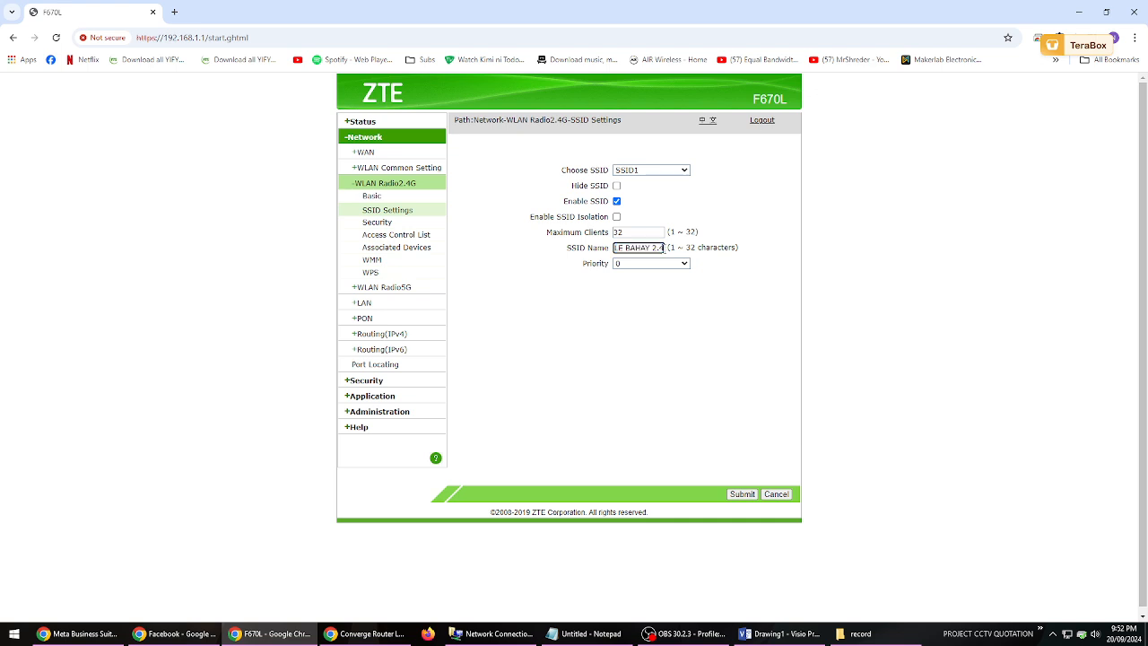
- View the 2.4G SSID settings of SSID2, SSID3 and SSID4 one after another
click(659, 171)
click(648, 194)
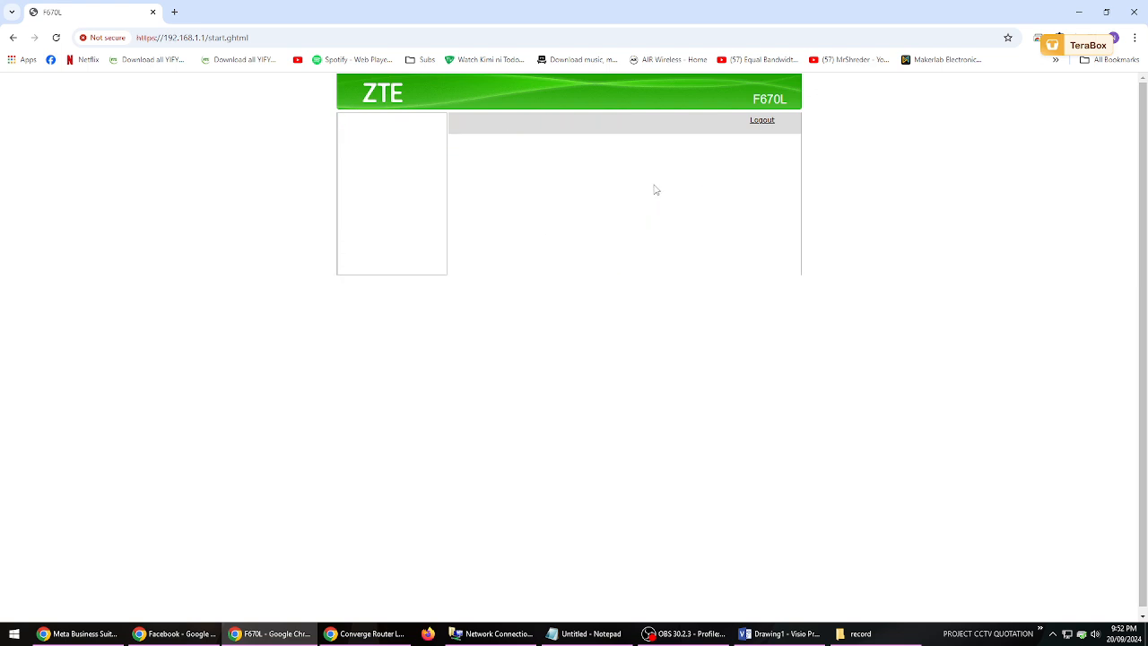
click(663, 171)
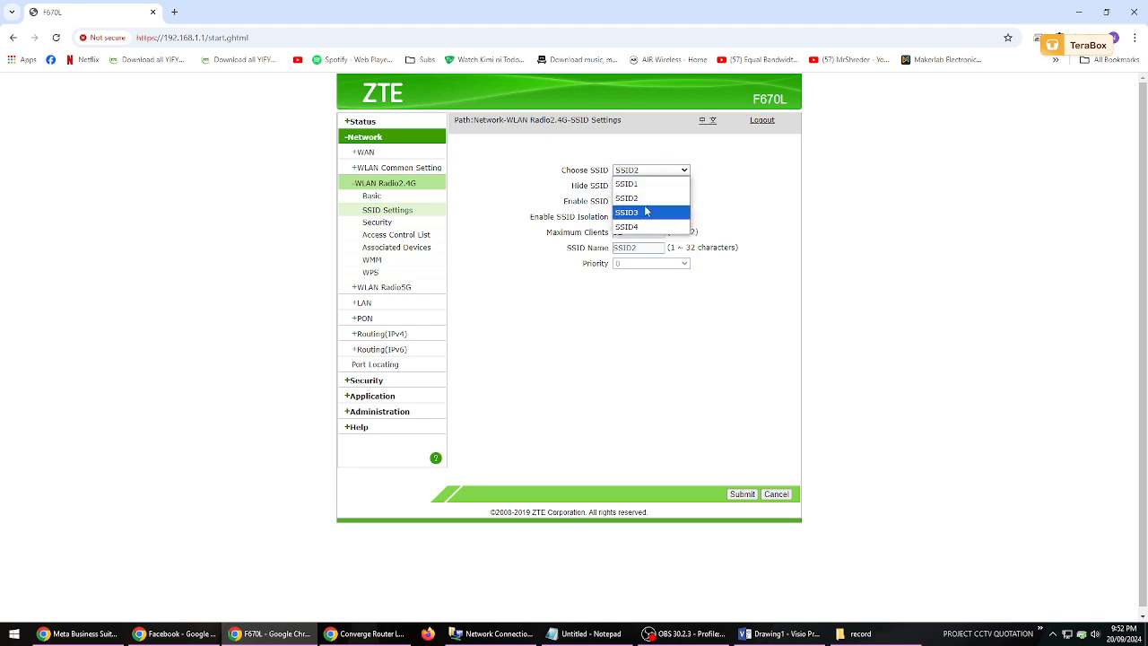
click(648, 213)
click(661, 172)
click(640, 227)
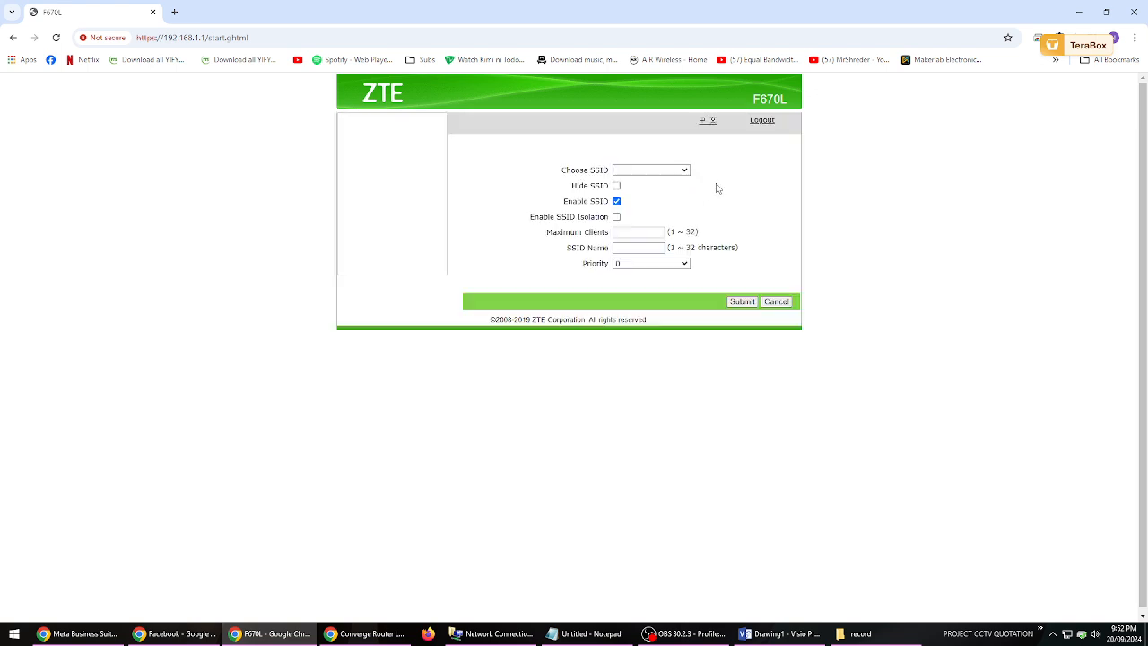
- View the 2.4G SSID settings of SSID2 and return to those of SSID1
click(680, 177)
click(656, 197)
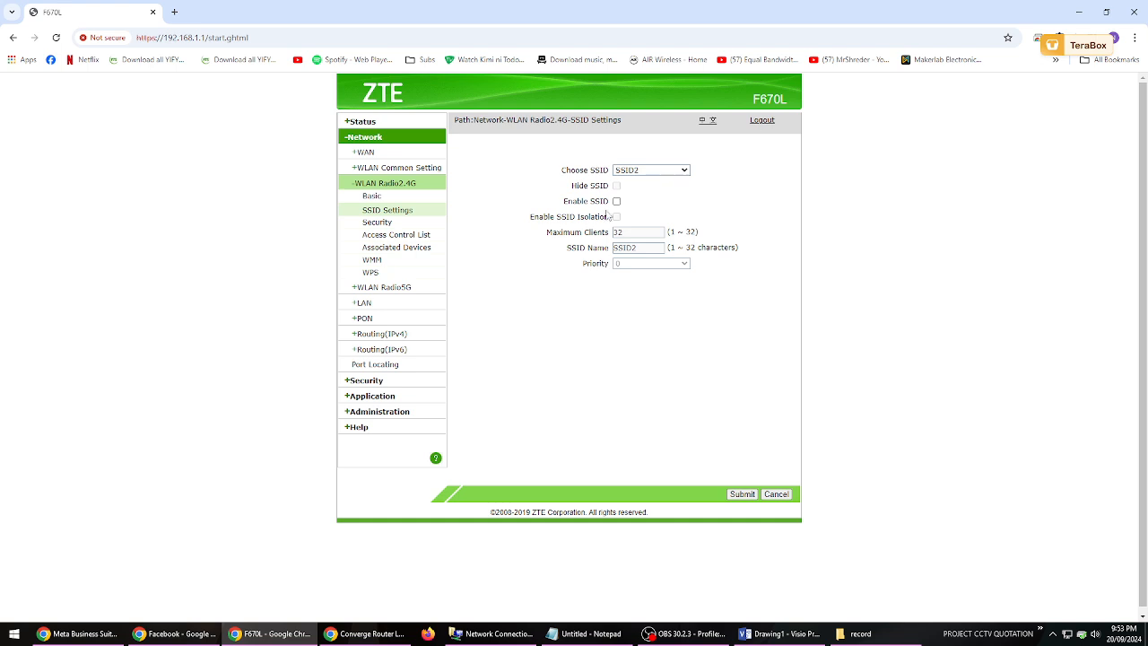
click(682, 170)
click(671, 185)
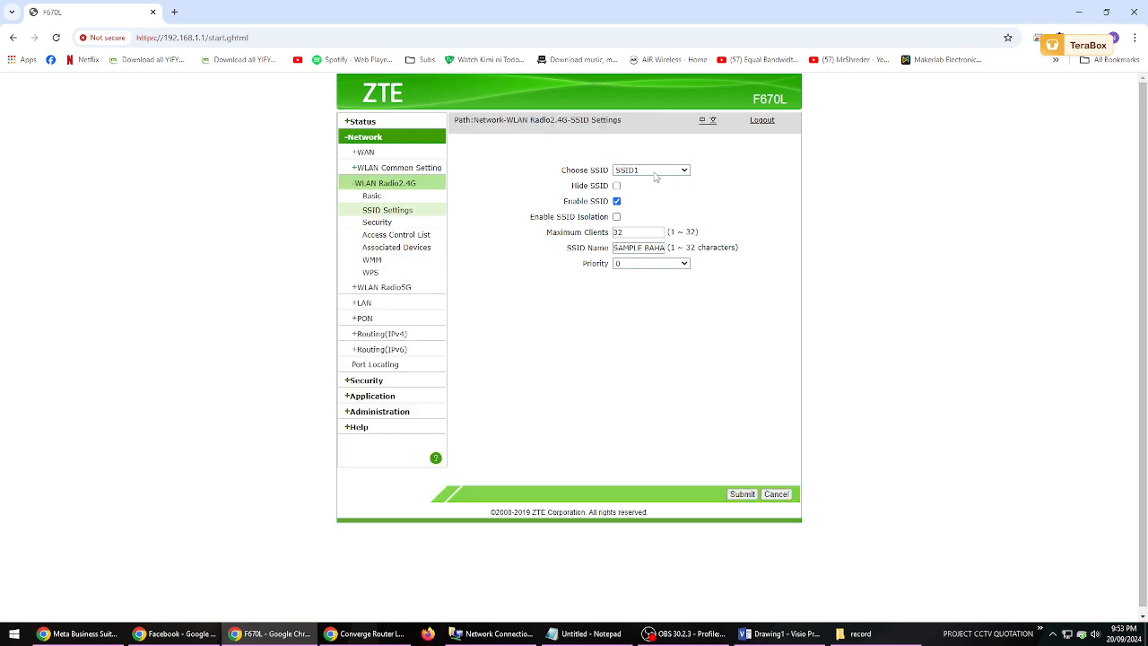
- Review the SSID choices in the WLAN Radio5G SSID settings and return to the WLAN Radio2.4G basic settings
click(383, 290)
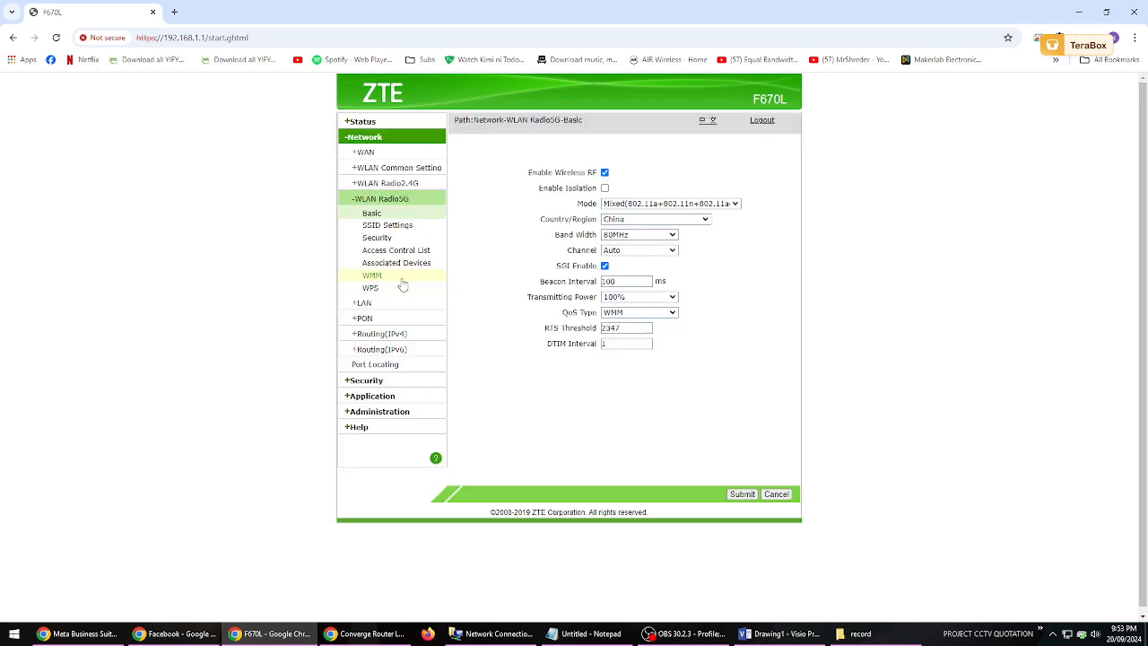
click(393, 232)
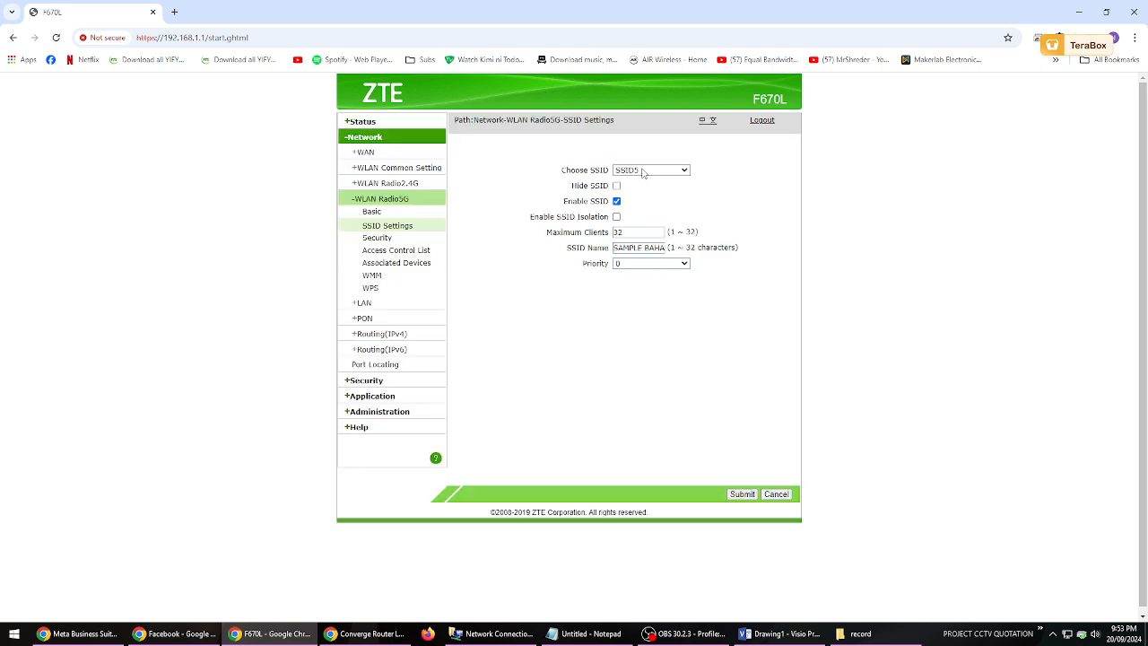
click(681, 170)
click(744, 195)
click(391, 184)
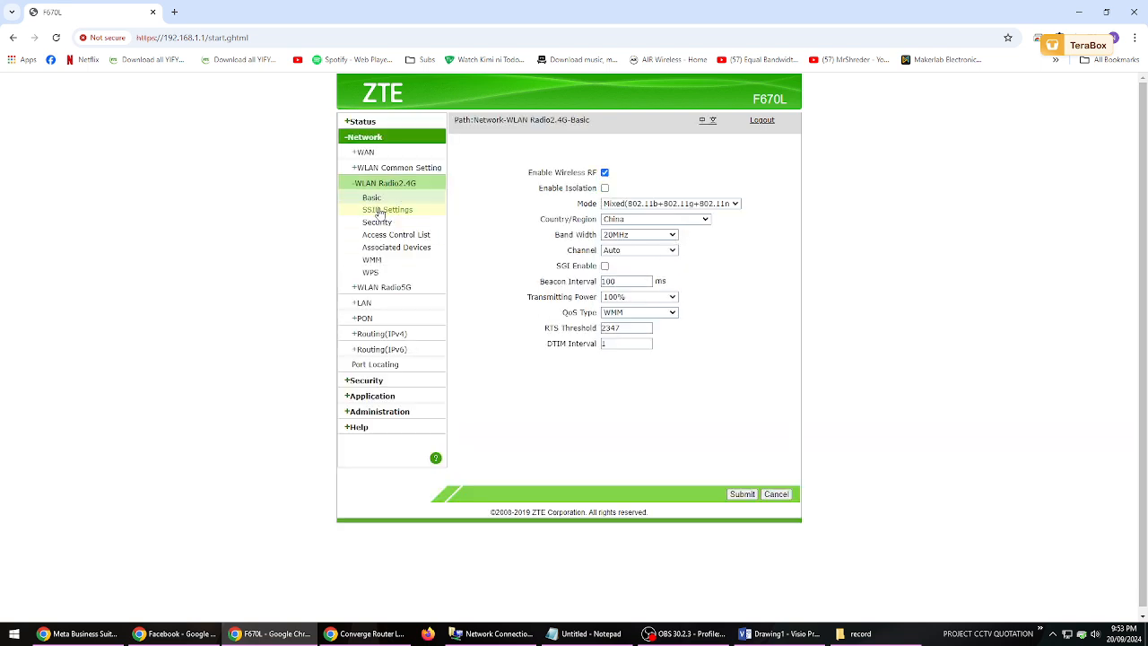
- Switch to the Visio drawing and add a blank second page, glancing back at the router page in Chrome
click(779, 633)
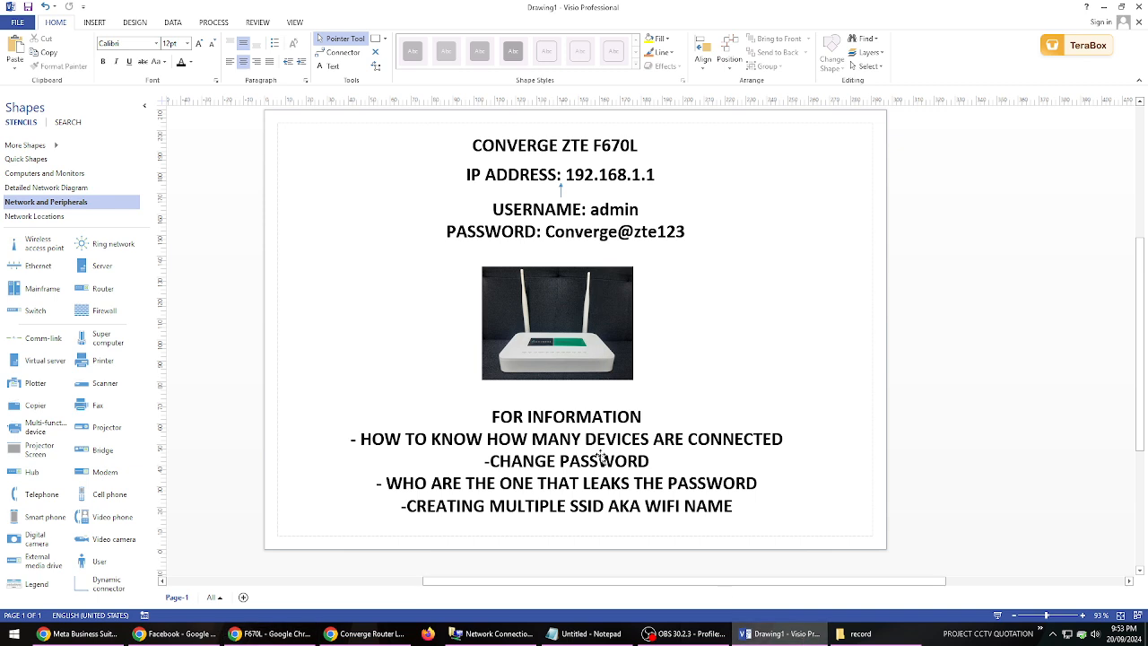
click(243, 596)
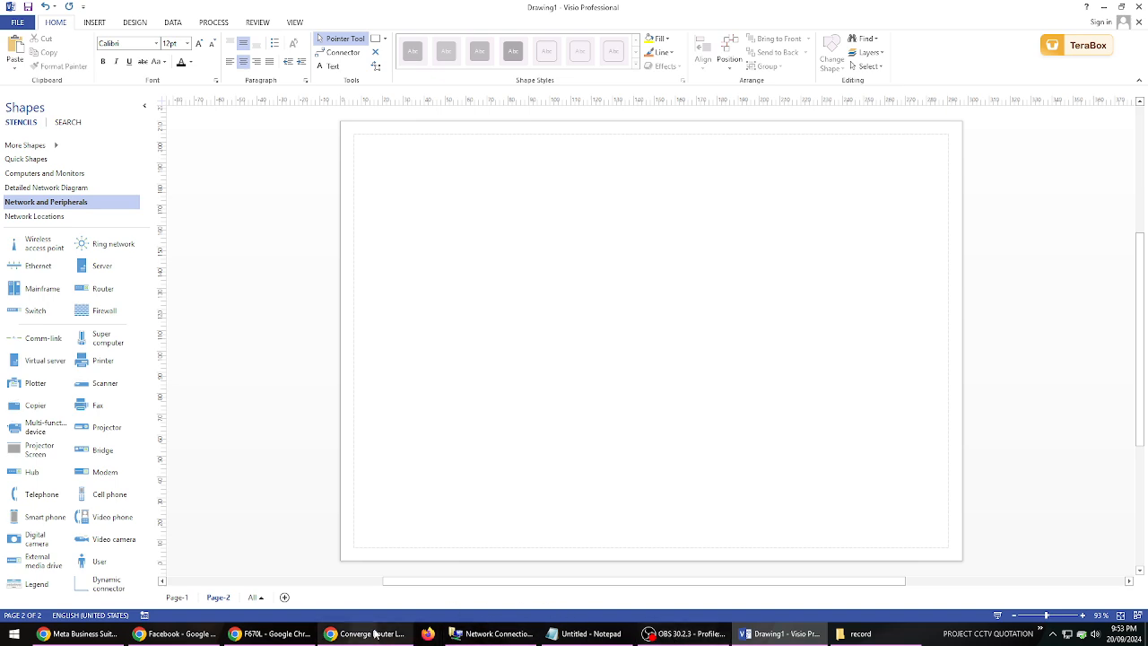
click(281, 636)
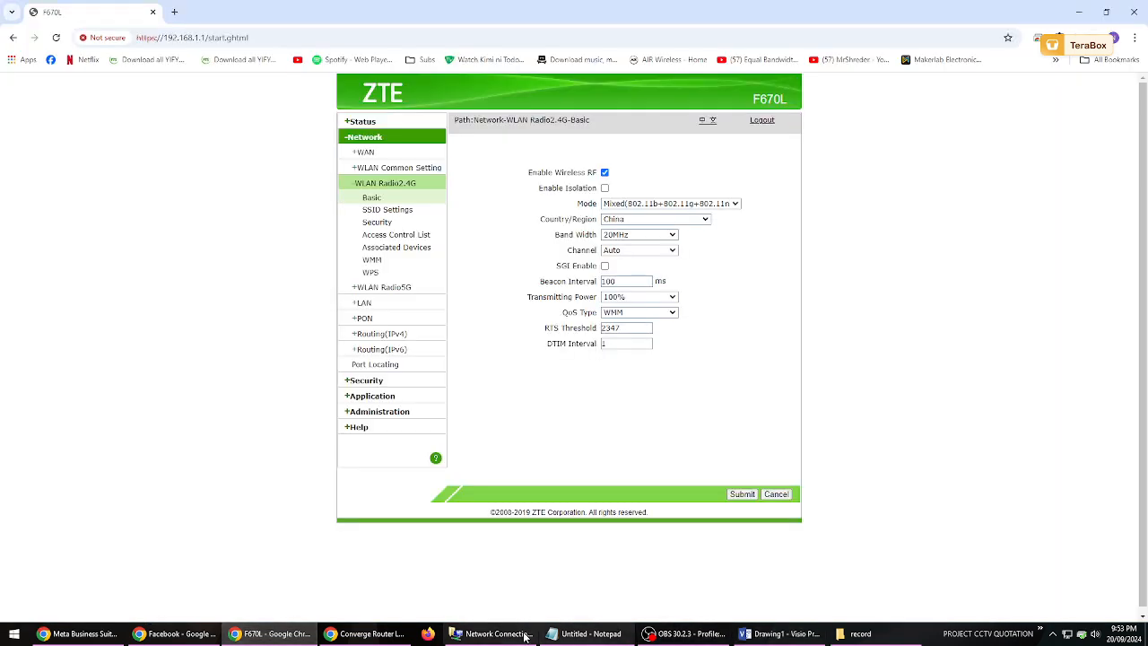
click(786, 636)
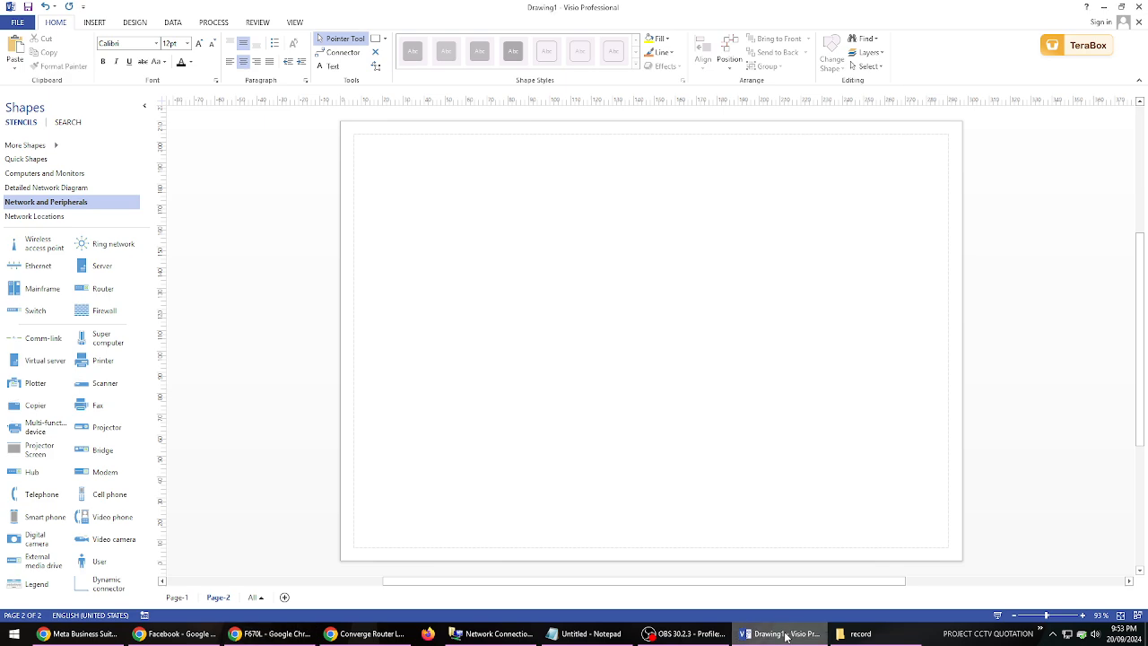
- Copy the router picture from Page-1 onto Page-2 and place it near the page's left edge
click(177, 597)
click(546, 332)
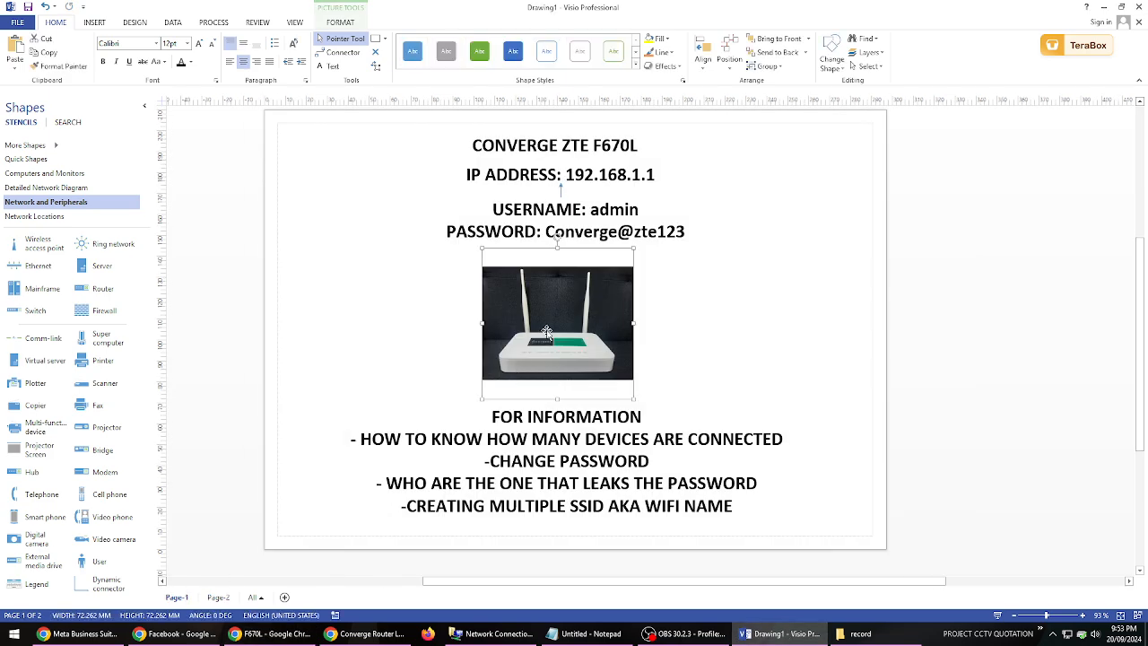
click(225, 596)
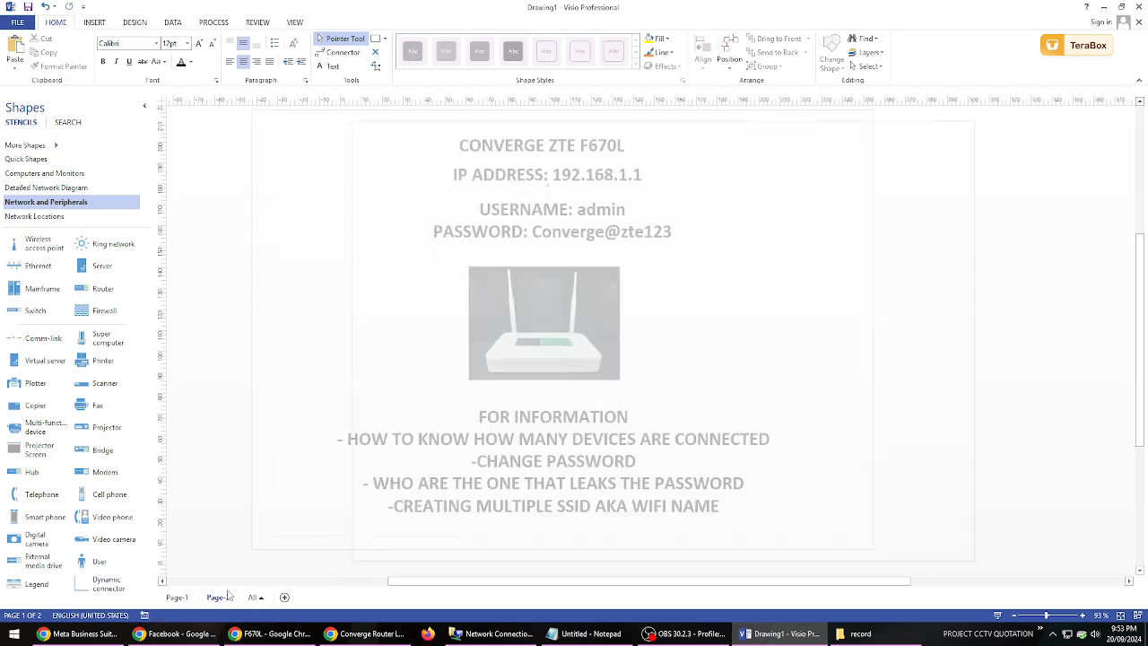
key(ctrl+v)
drag(616, 329, 439, 327)
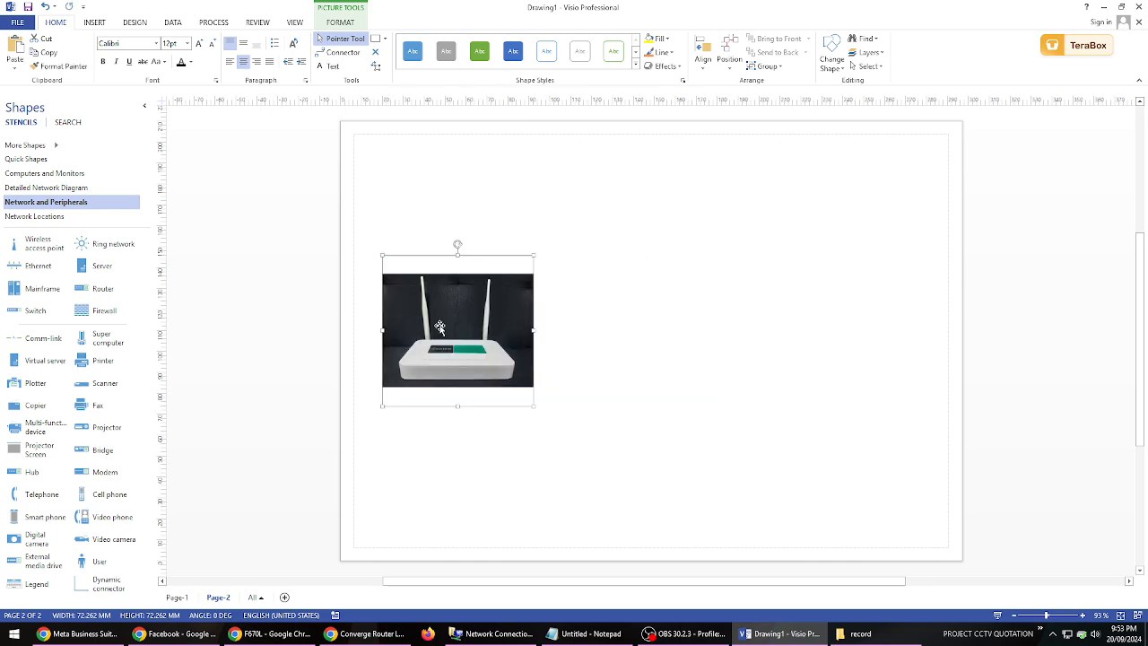
click(435, 206)
click(501, 312)
click(687, 315)
click(475, 312)
click(639, 351)
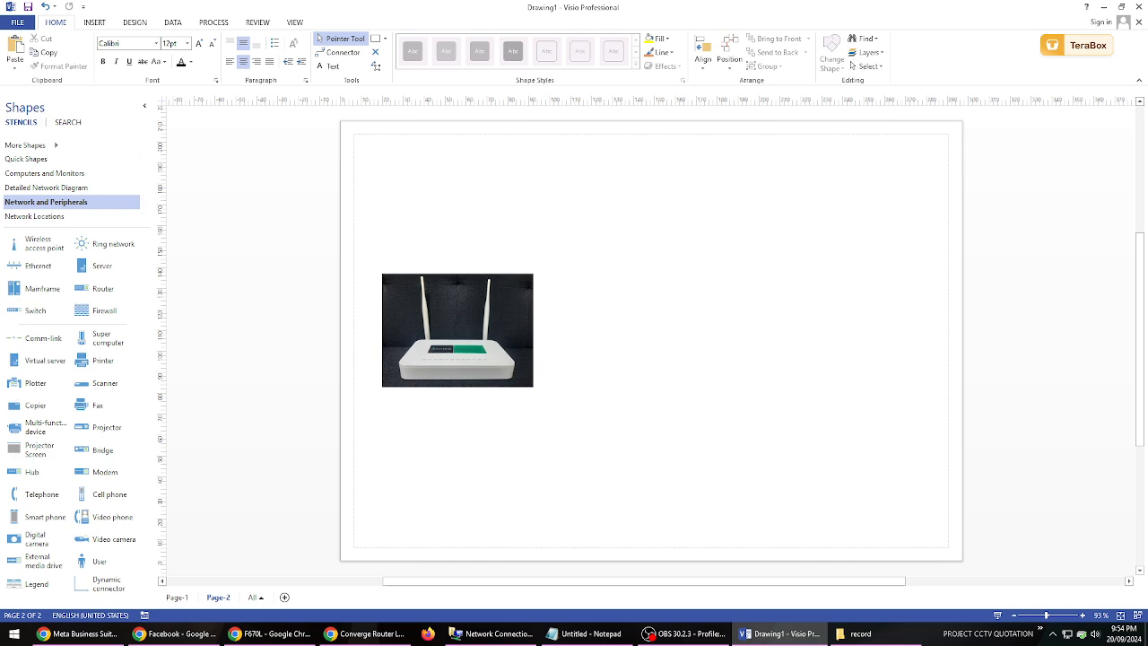
key(alt+Tab)
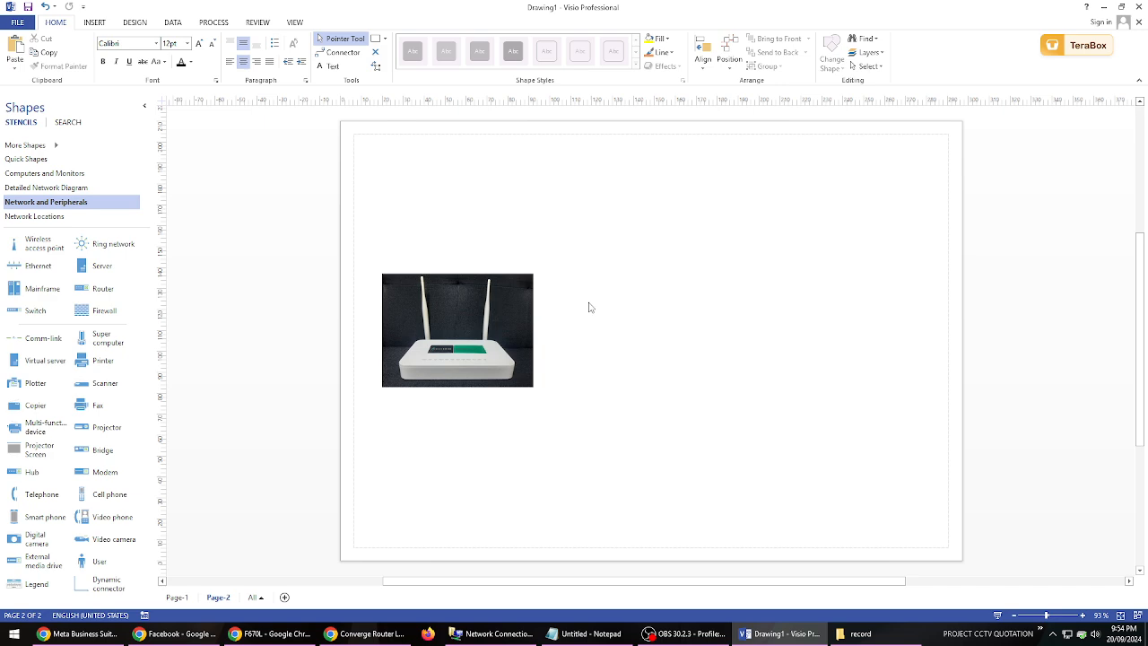
- Copy the "CONVERGE ZTE F670L" title from Page-1 onto Page-2 and place it just right of the router picture
click(172, 597)
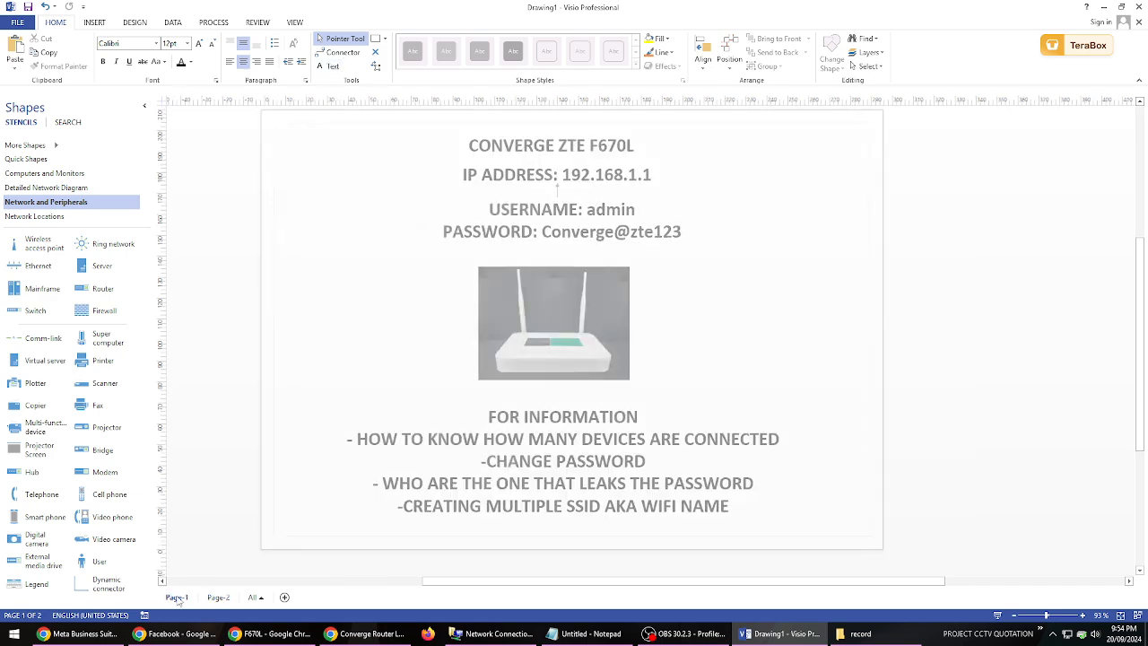
click(559, 146)
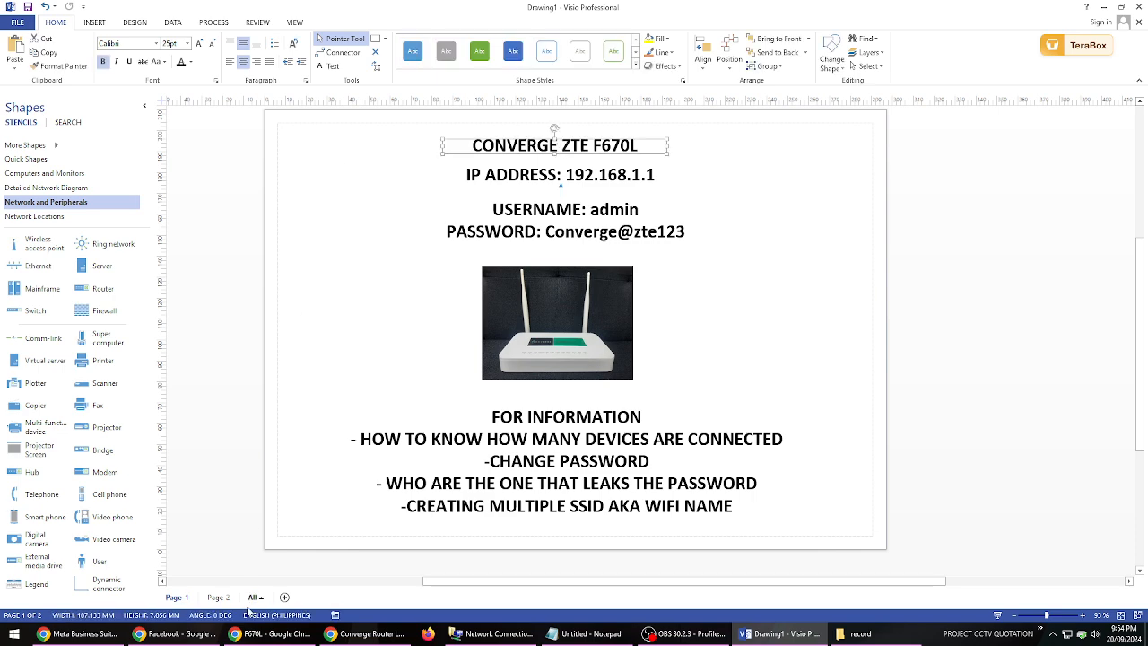
click(216, 598)
key(ctrl+v)
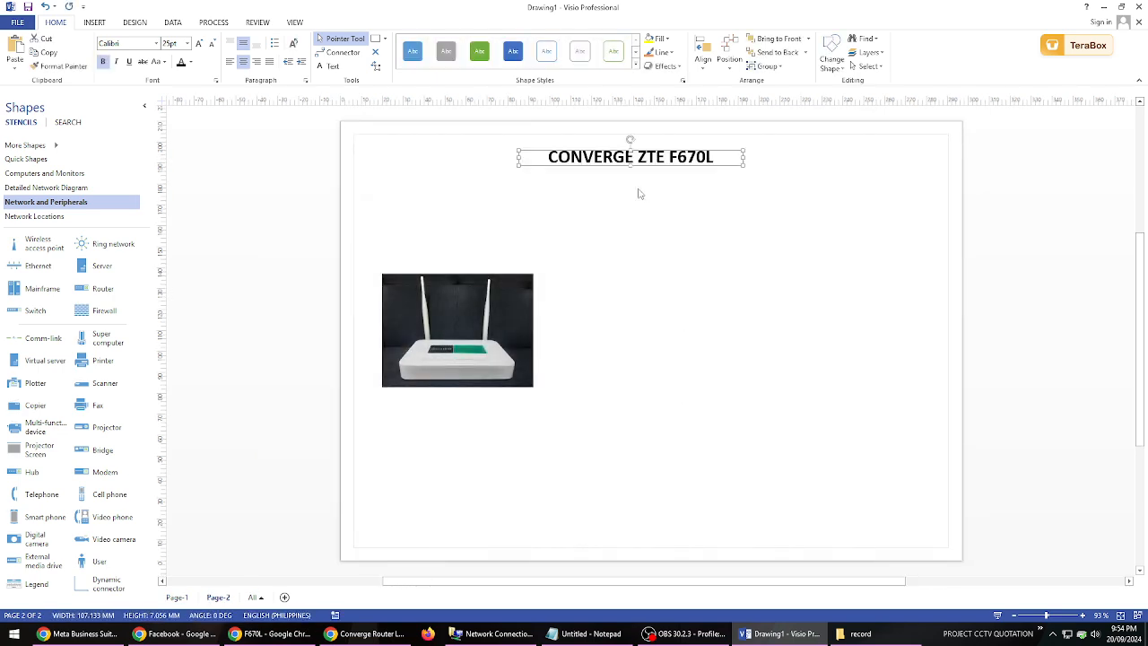
drag(631, 157, 651, 295)
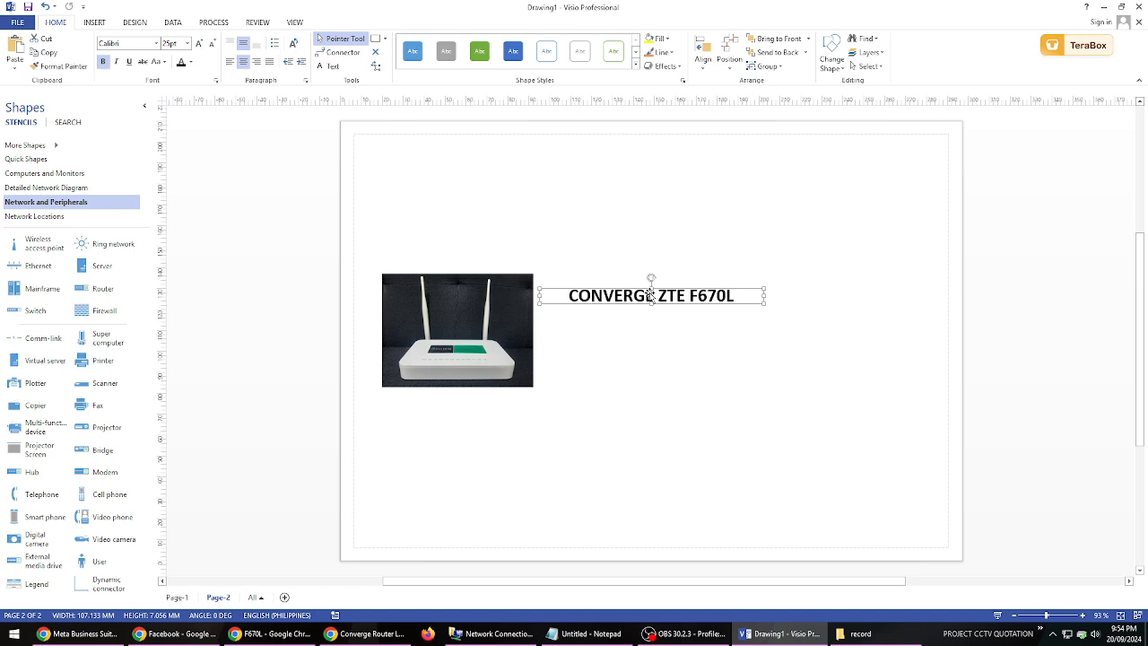
- Replace the copied title's text beside the router picture with "SSID/WIFI NAME"
text(2)
key(BackSpace)
text(ss)
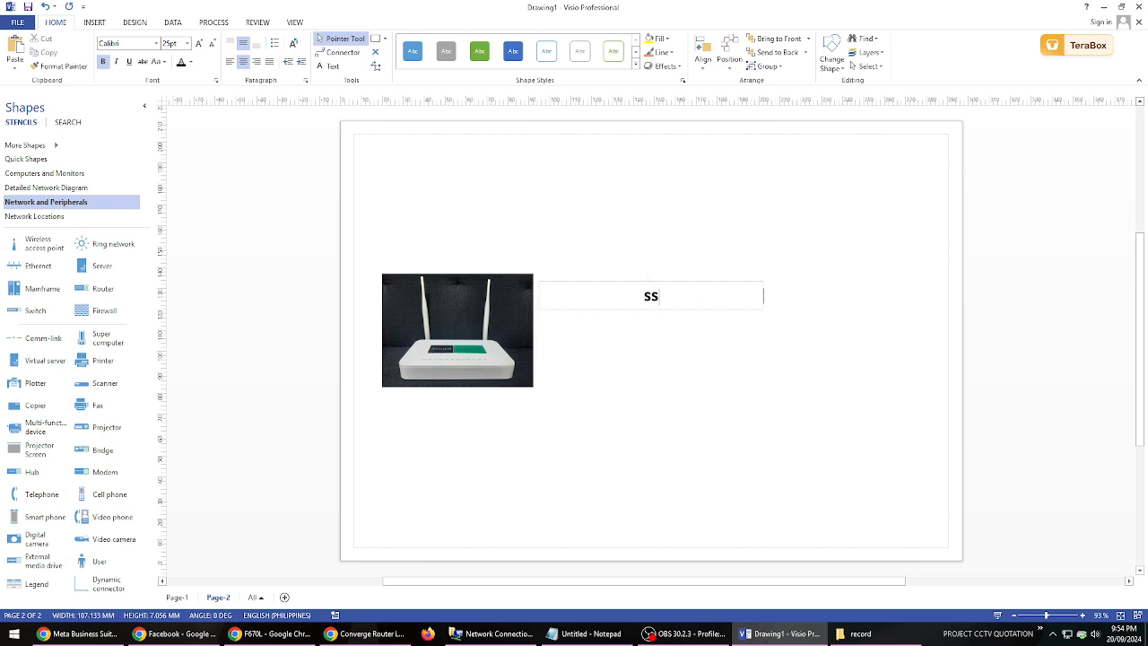
text(id)
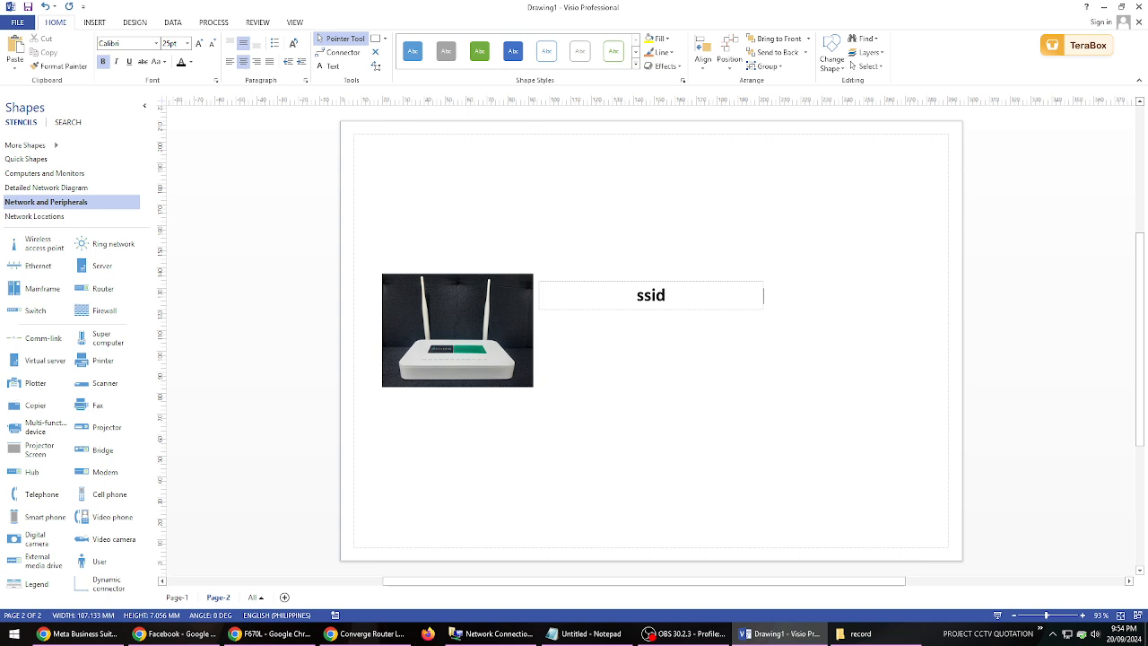
key(BackSpace)
key(BackSpace)
key(BackSpace)
key(BackSpace)
text(SSID)
text(:)
key(BackSpace)
text(/WIFI NA)
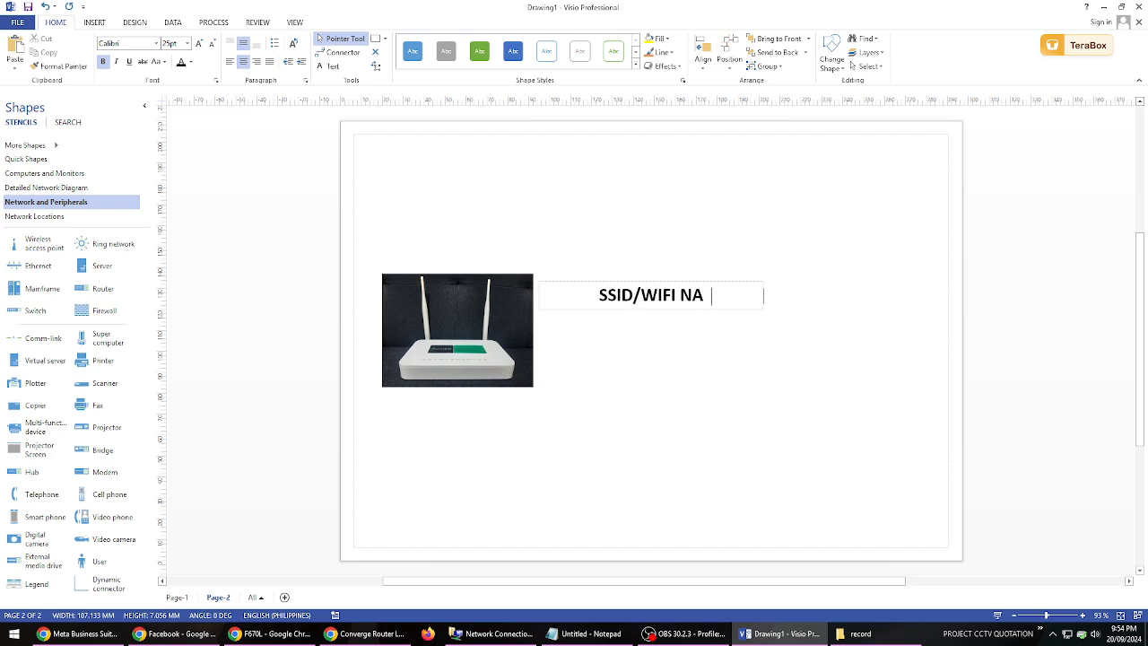
key(BackSpace)
text(AME:)
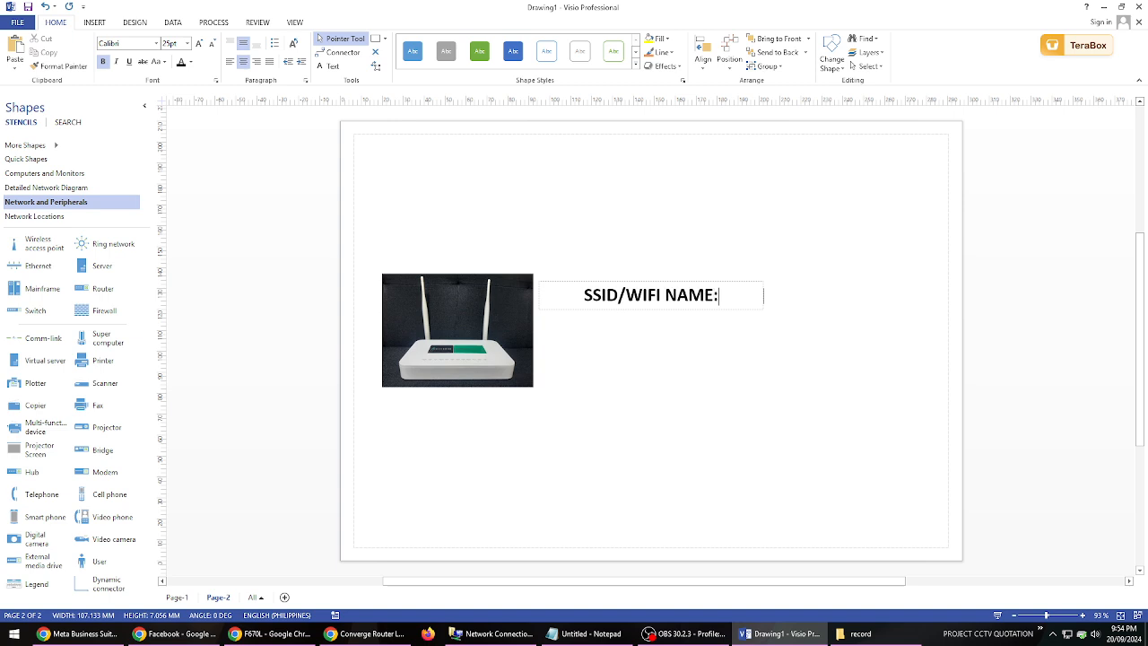
key(BackSpace)
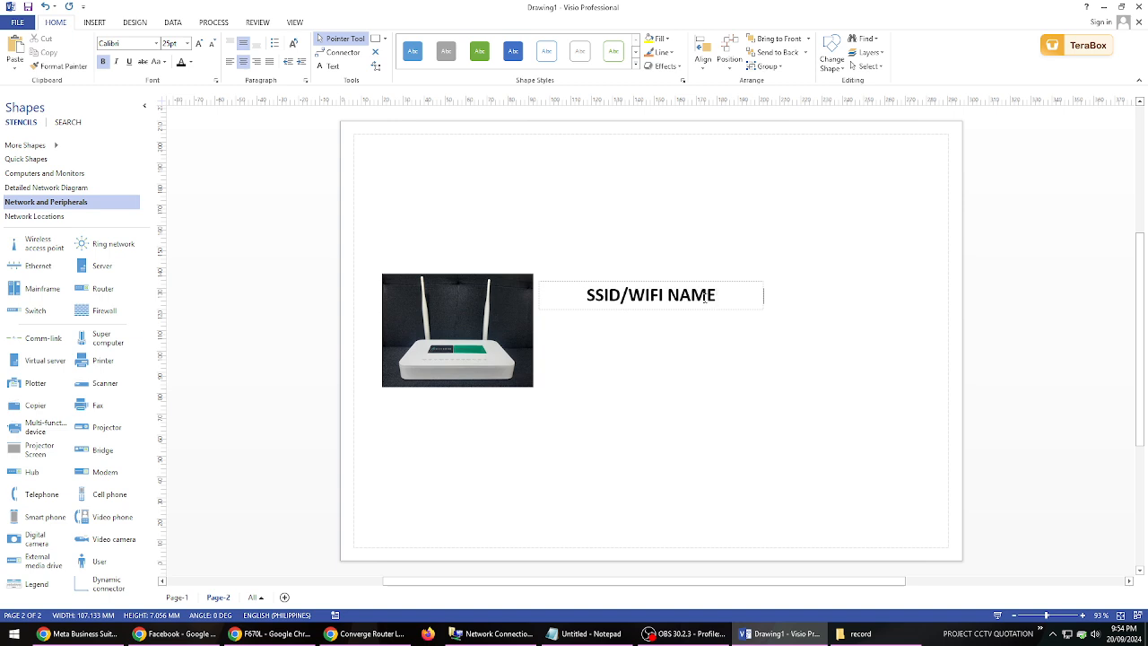
- Add a second line reading "PASSWORD" below "SSID/WIFI NAME" in the text box
key(Return)
text(P)
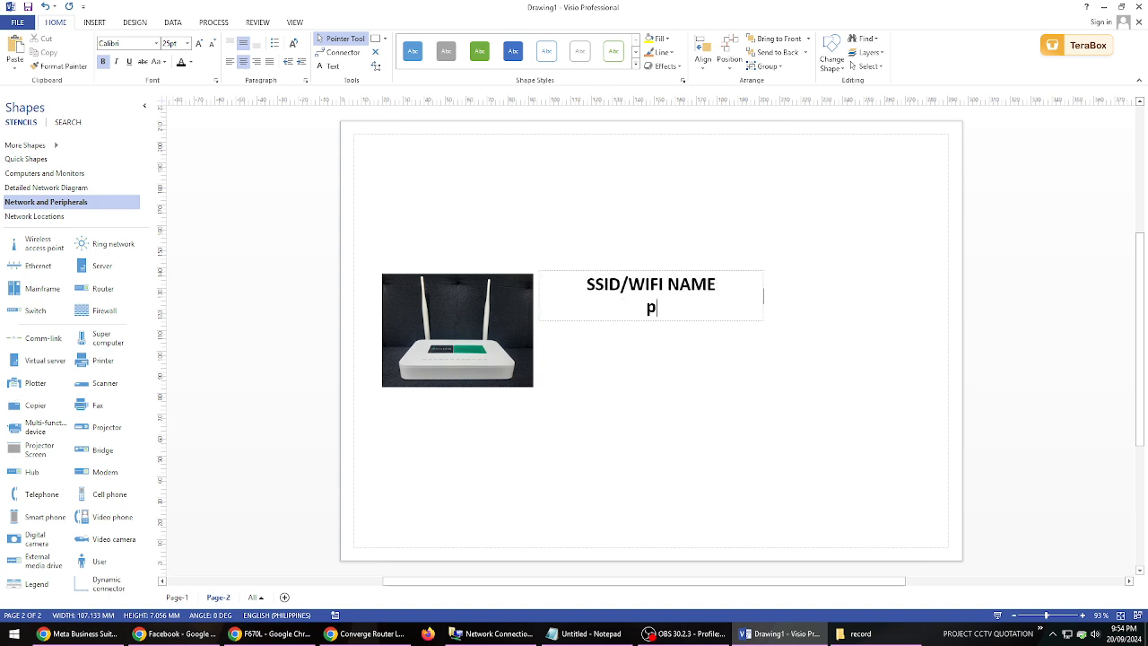
key(BackSpace)
text(PASSWORD)
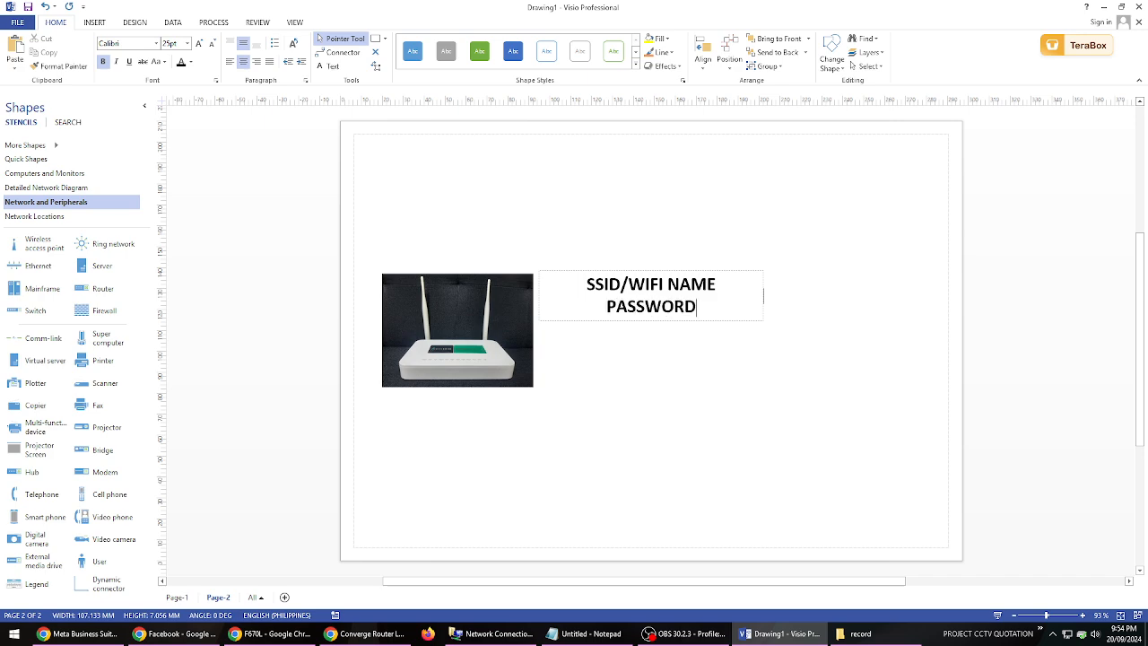
- Move the "SSID/WIFI NAME PASSWORD" text down to the middle height of the router picture
click(745, 338)
click(641, 289)
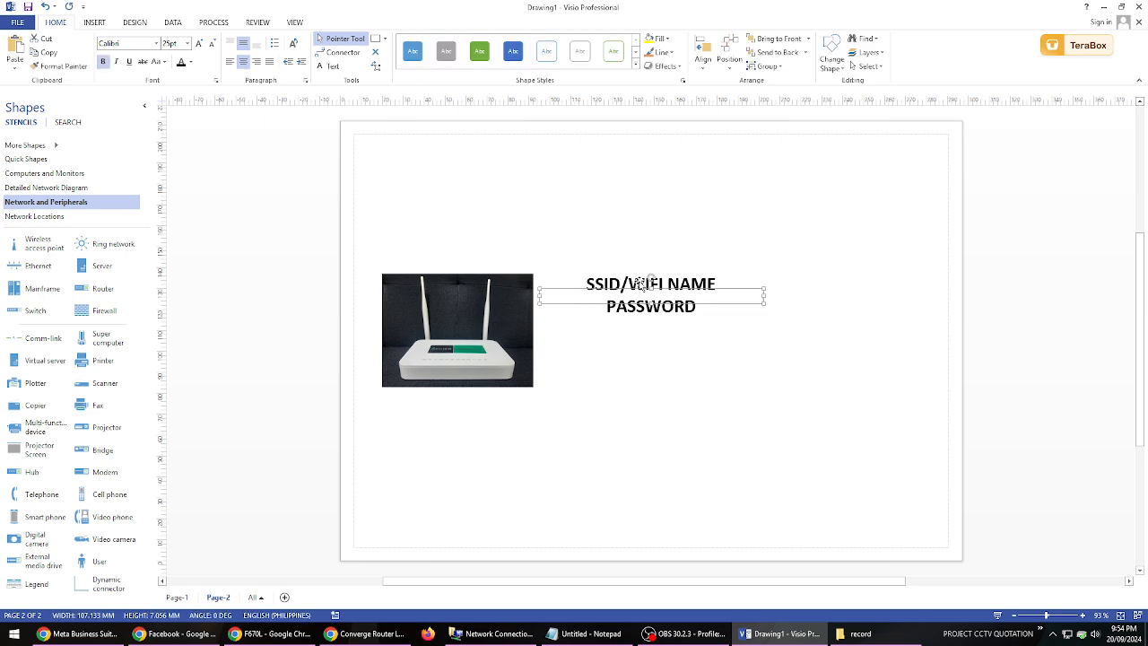
drag(643, 296, 643, 331)
click(653, 261)
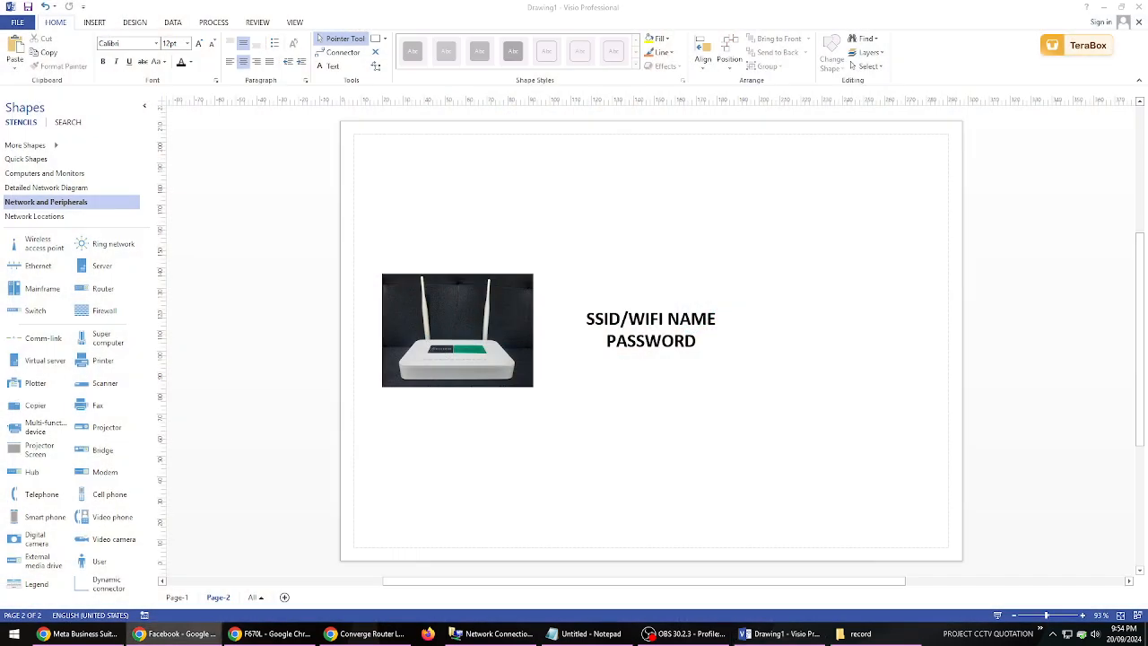
- Find a mobile phone picture in Chrome, paste it onto Page-2 in Visio and place it right of the label text
key(ctrl+t)
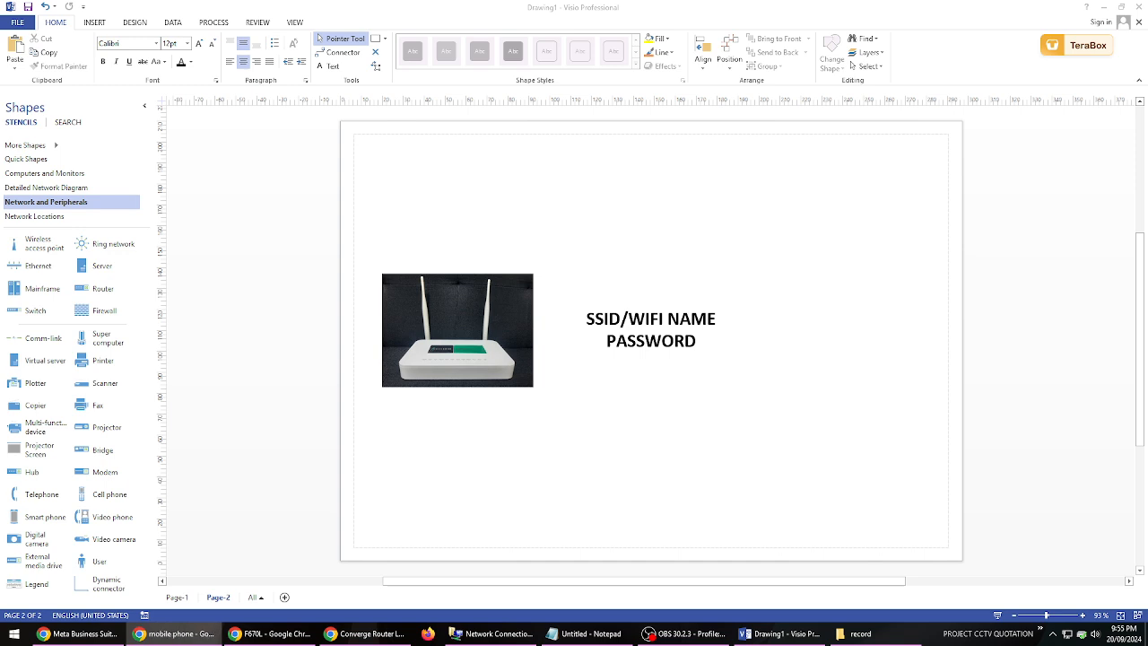
click(853, 371)
key(ctrl+v)
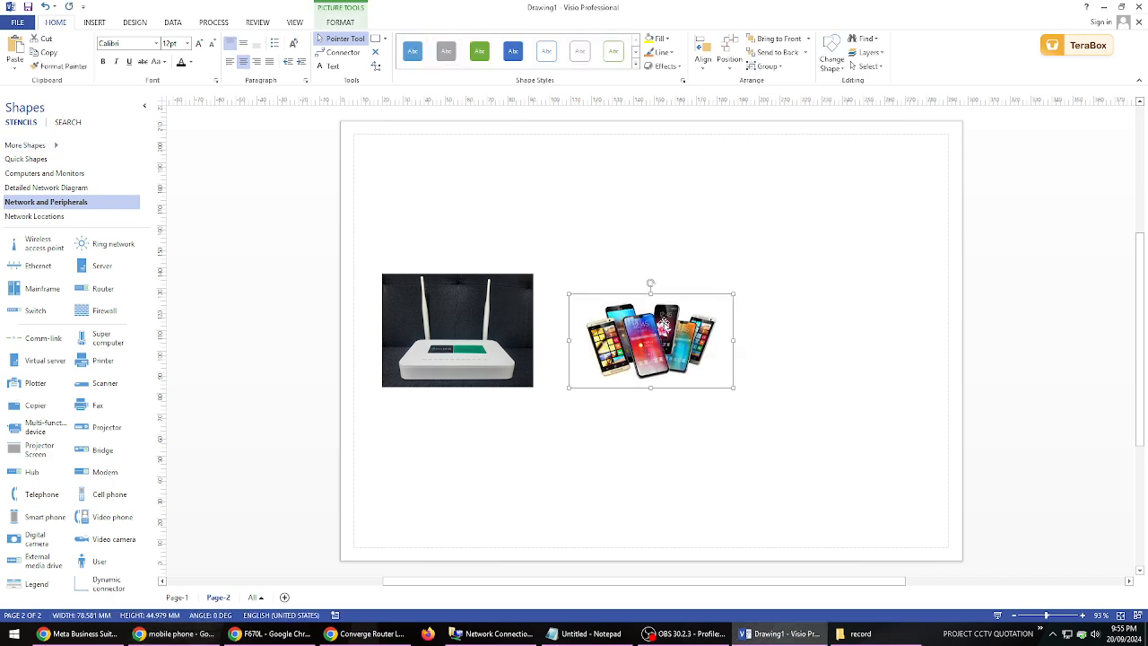
drag(665, 322, 818, 328)
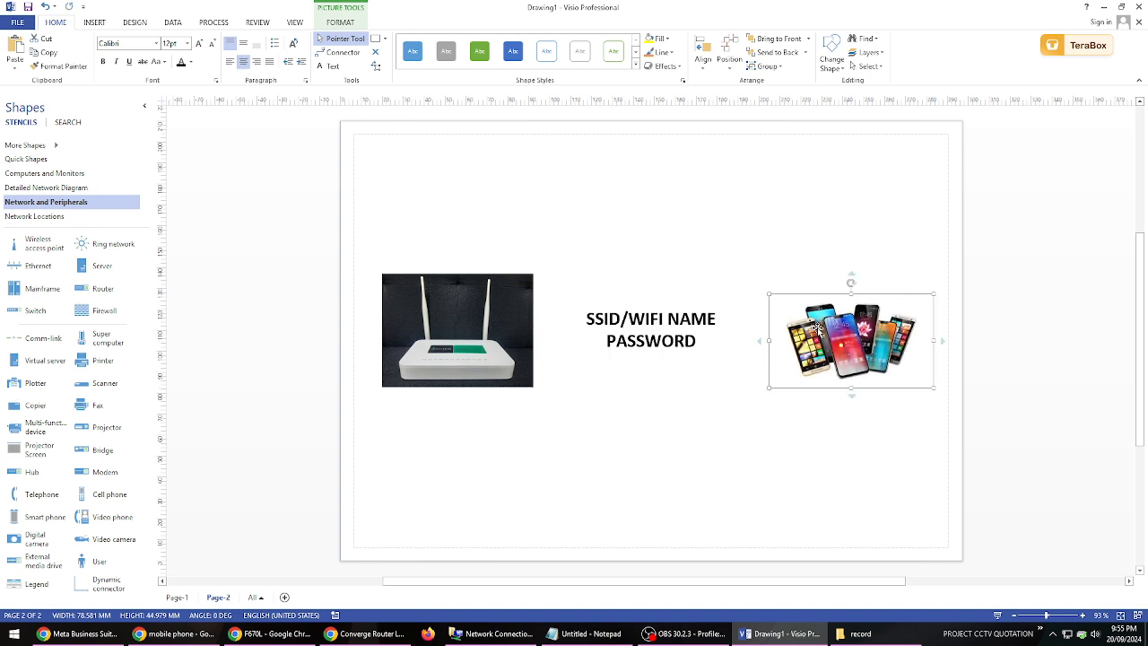
click(640, 331)
click(610, 162)
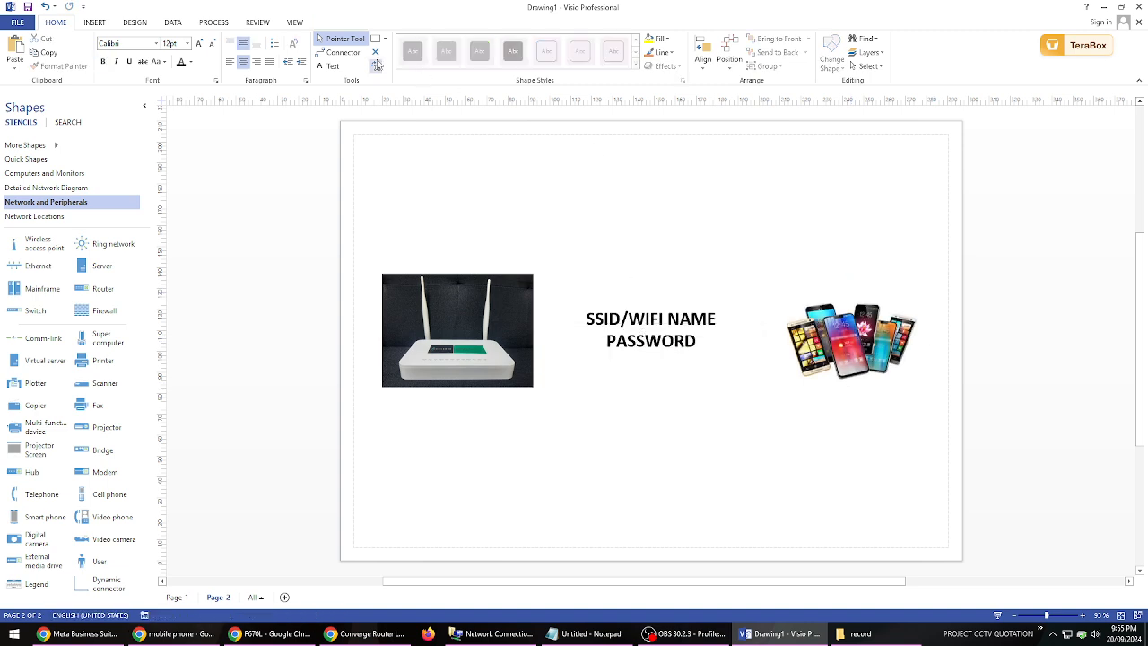
- Draw connectors from the phones picture to the "SSID/WIFI NAME PASSWORD" label and from the label to the router picture
click(339, 52)
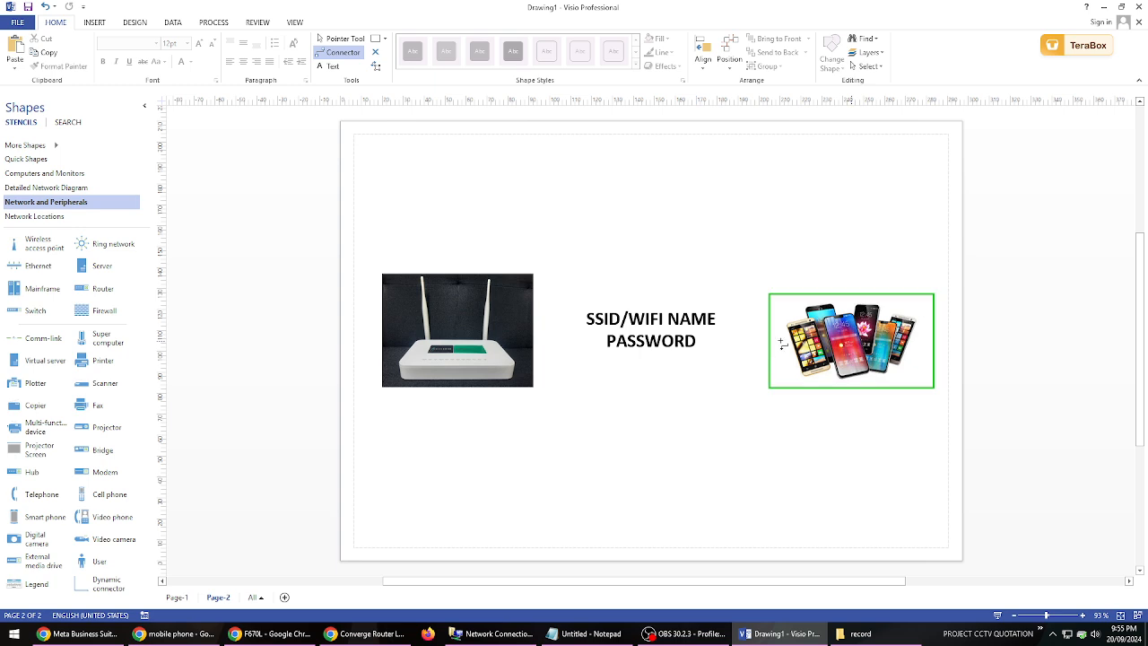
drag(821, 339, 691, 340)
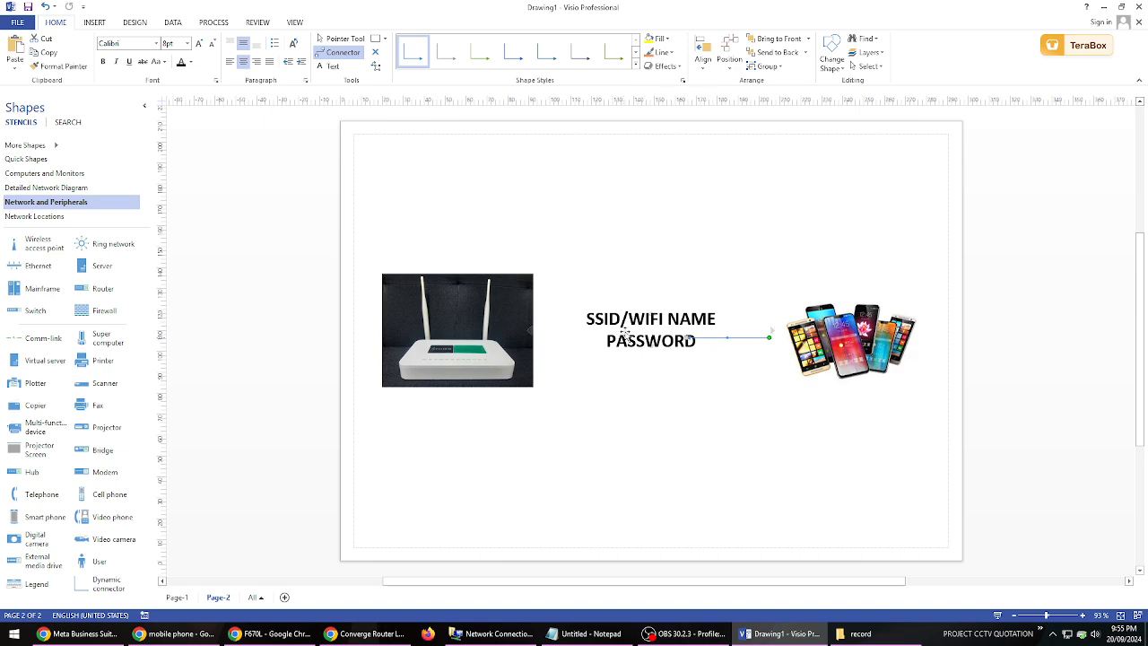
click(346, 39)
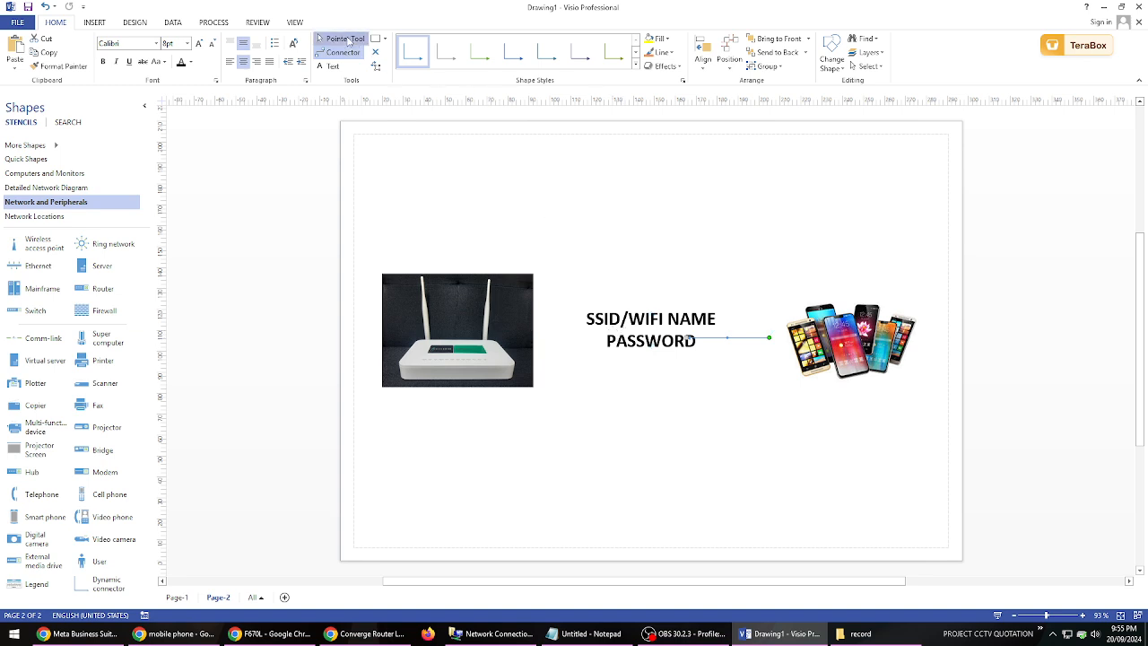
click(350, 52)
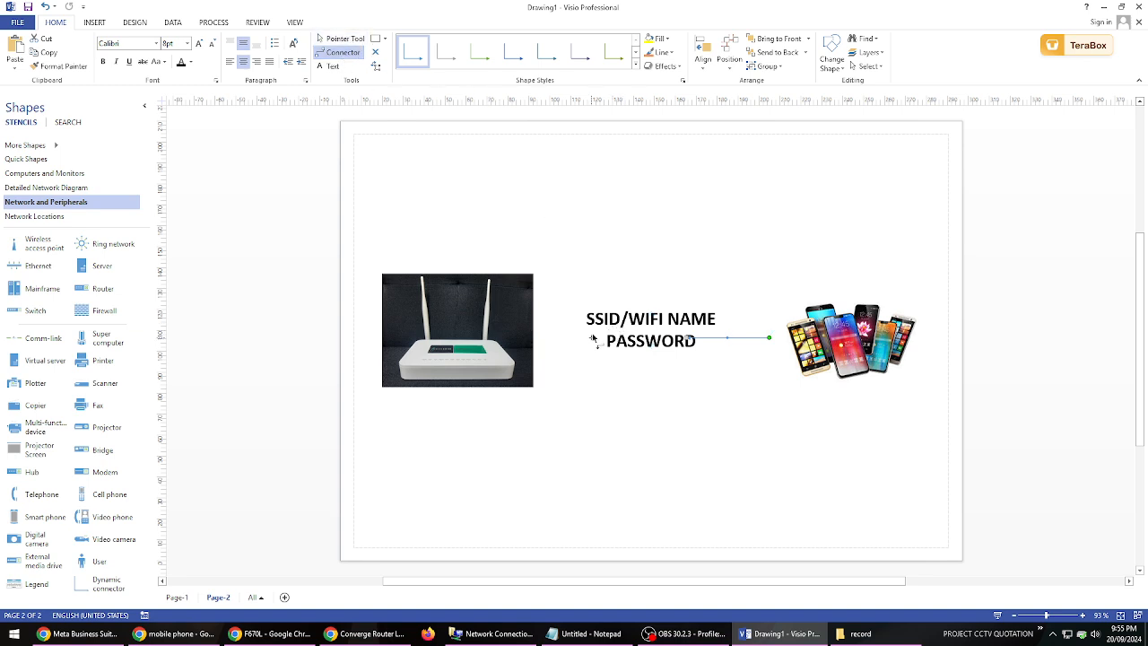
drag(599, 339, 476, 327)
click(580, 397)
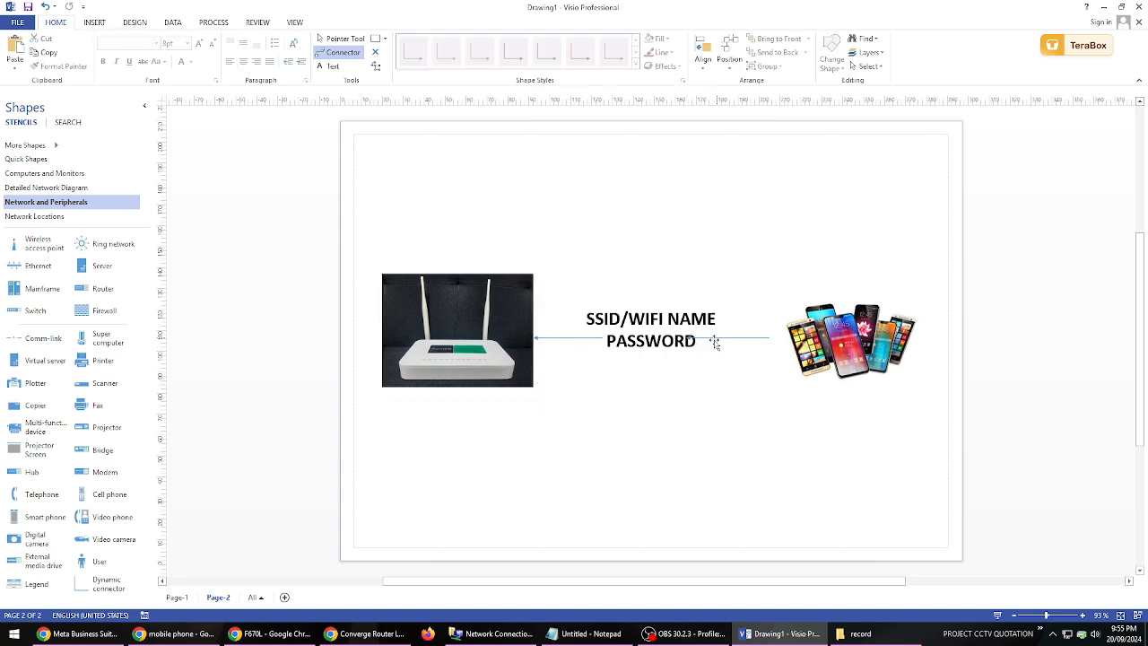
click(584, 339)
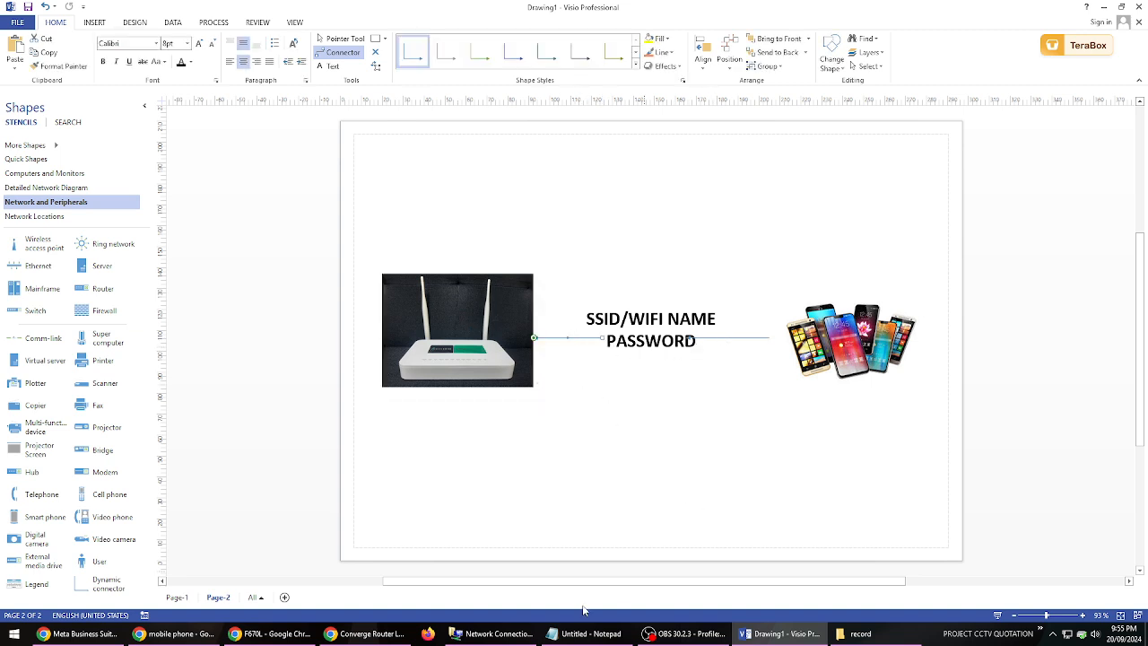
- Switch to the router page in Chrome and compare the 2.4G SSID settings of SSID1 and SSID2
click(285, 637)
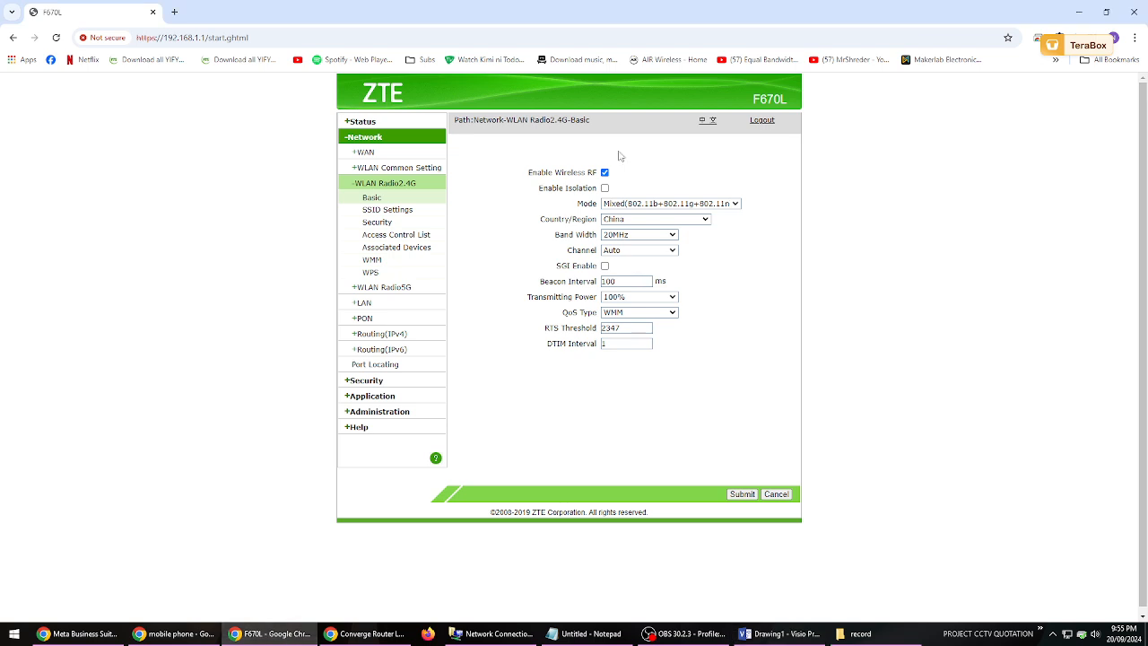
click(393, 210)
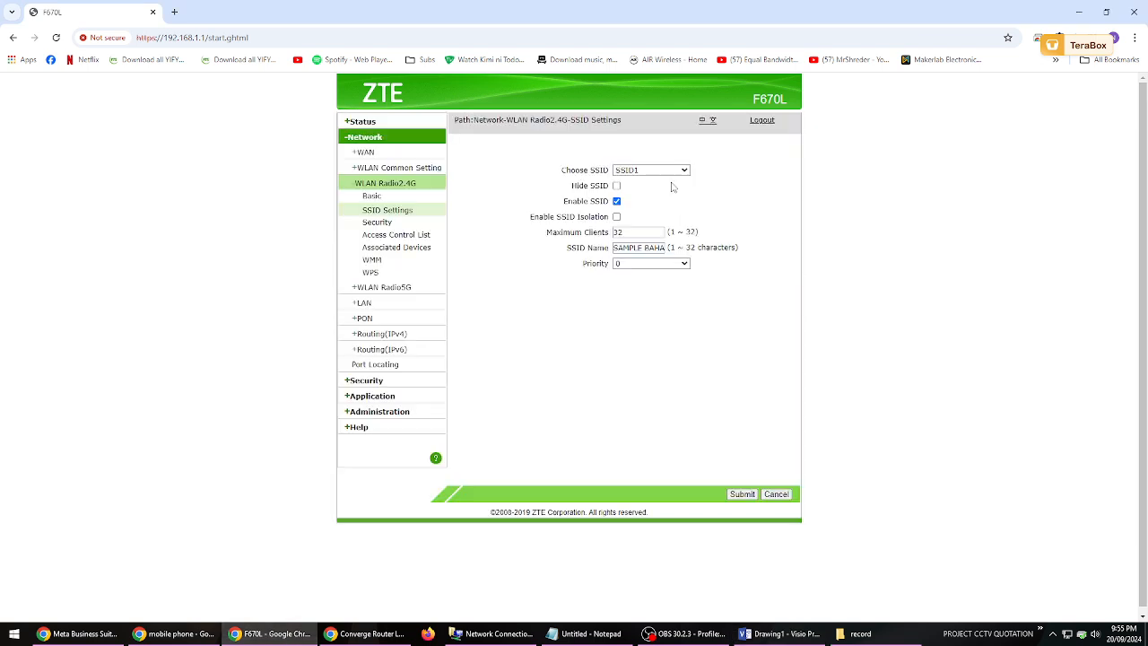
click(671, 172)
click(677, 197)
click(659, 171)
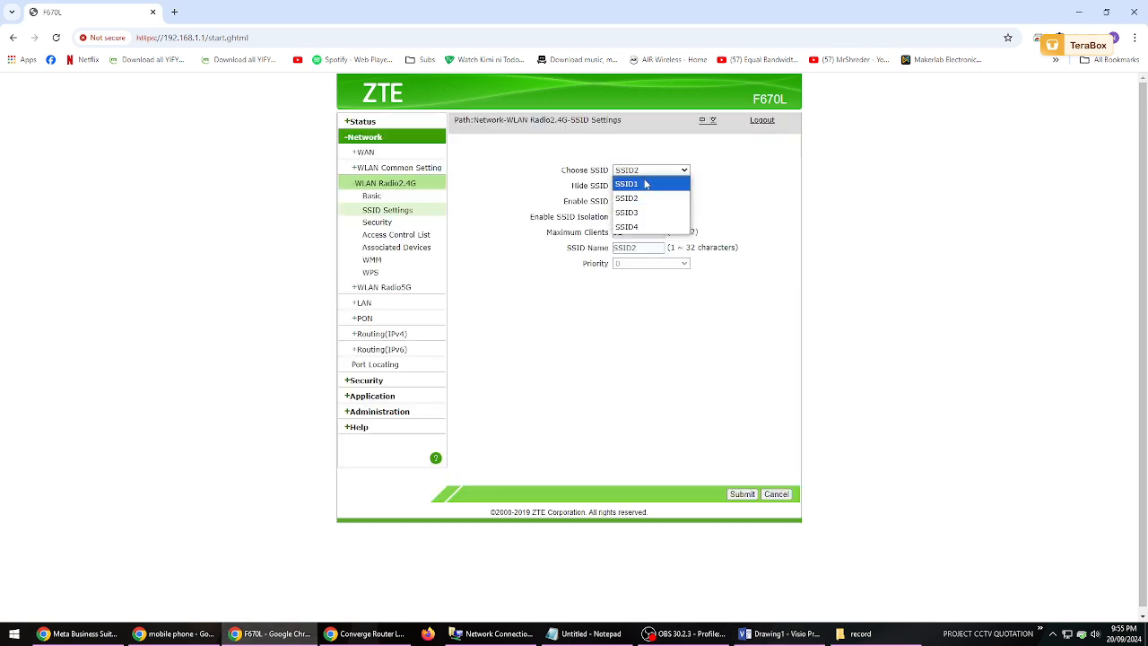
click(646, 184)
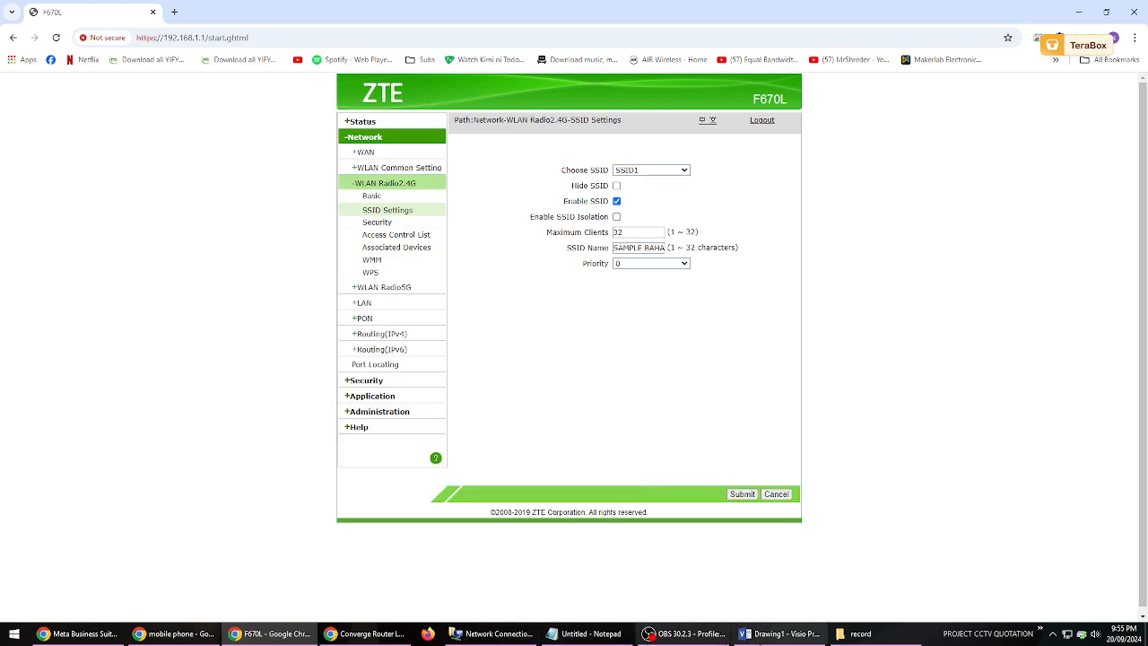
- Switch back to the Visio drawing and change "SSID" to "SSID1" in the label between the pictures
click(777, 634)
click(646, 323)
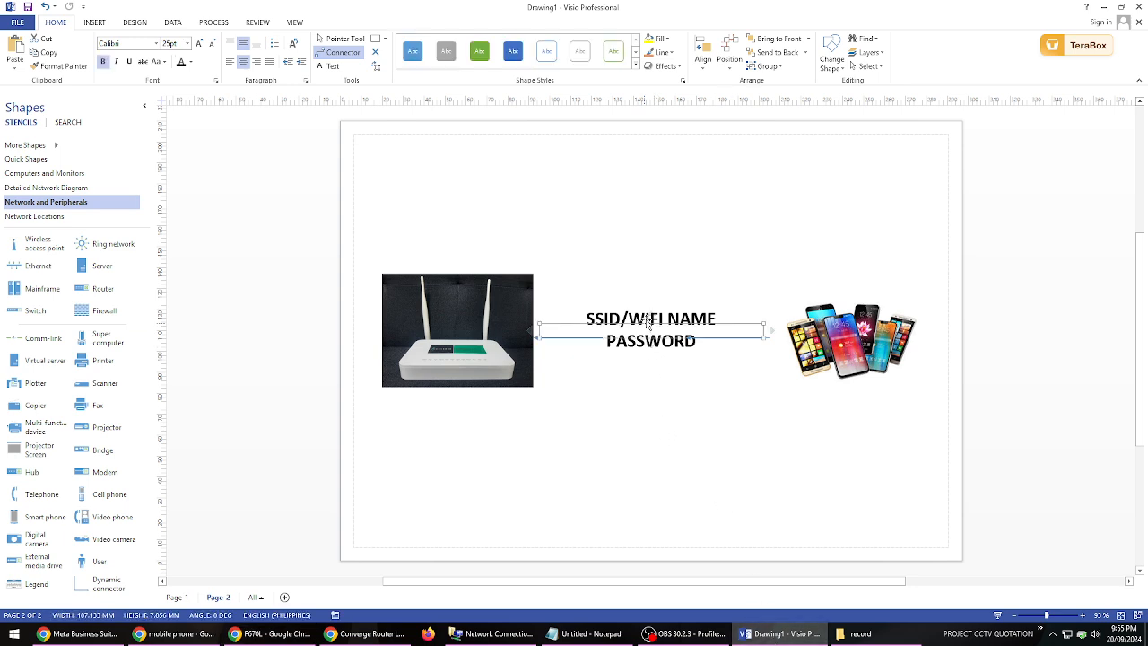
double_click(648, 321)
click(622, 321)
text(1)
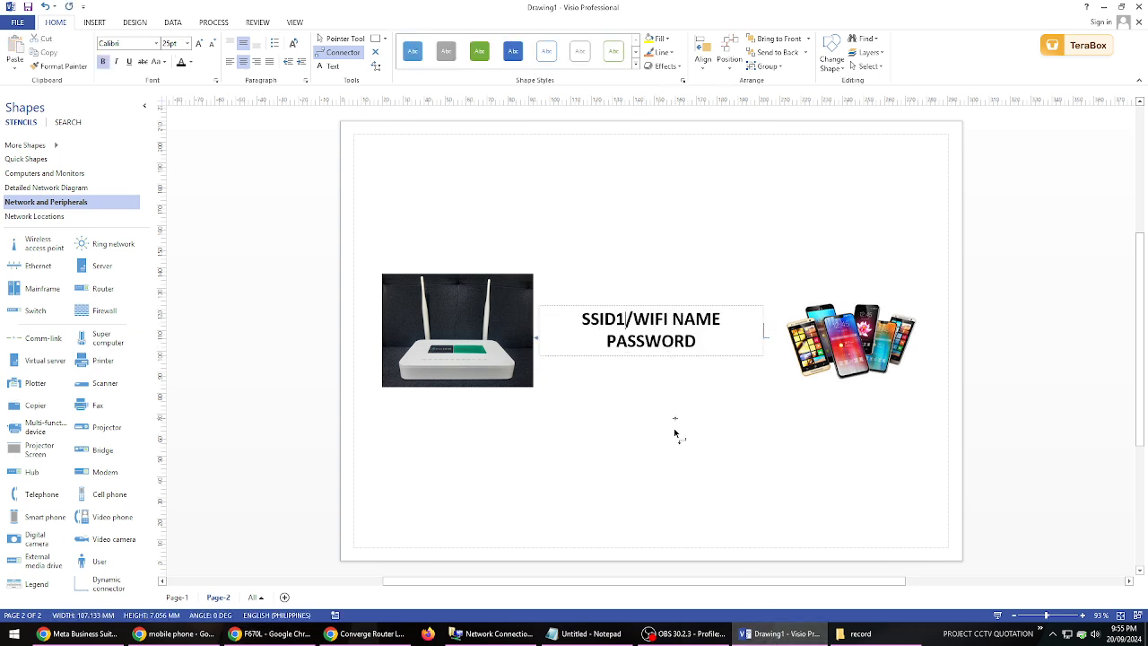
click(675, 436)
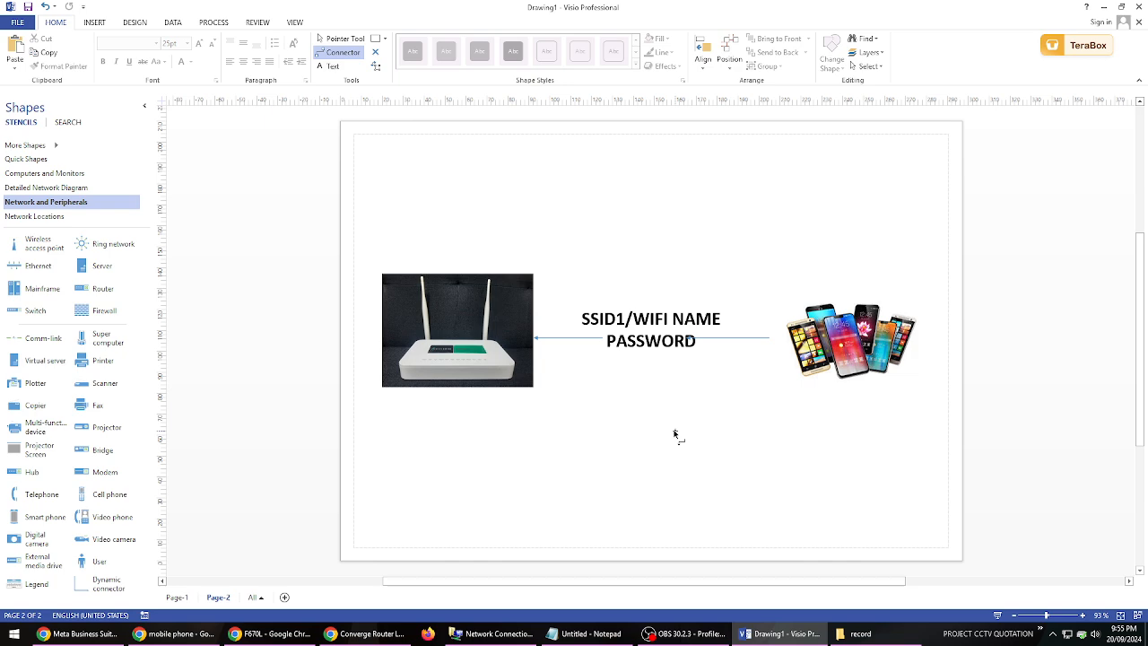
- Replace "WIFI NAME" in the label with "SAMPLE BAHAY 2.4", keeping "PASSWORD" on the second line
click(658, 329)
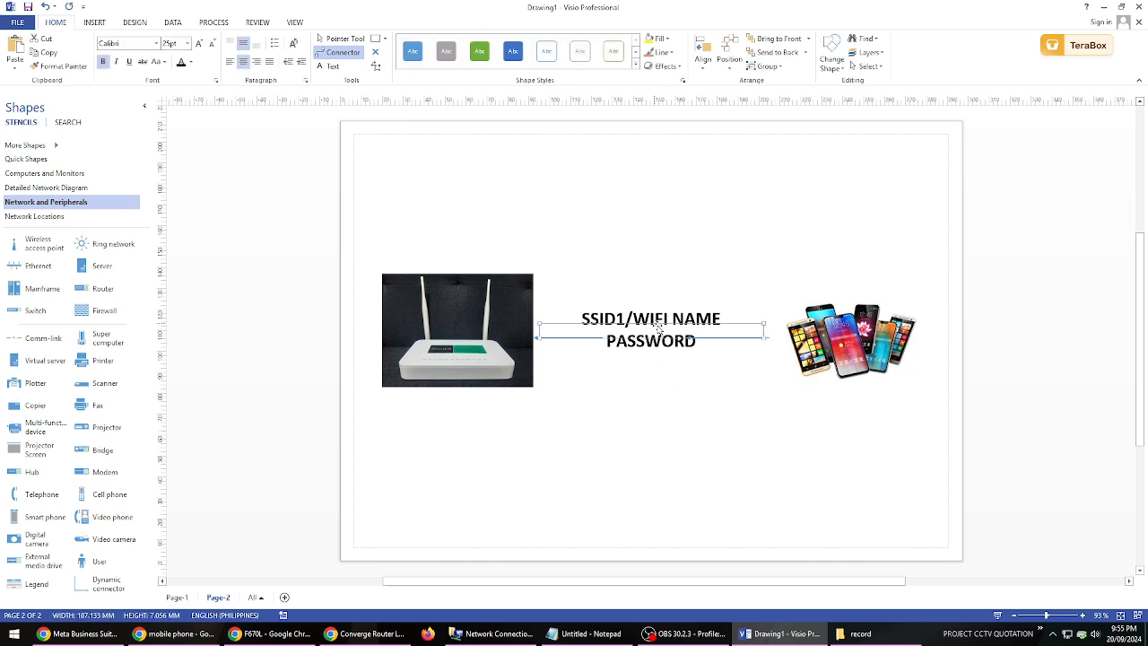
double_click(675, 328)
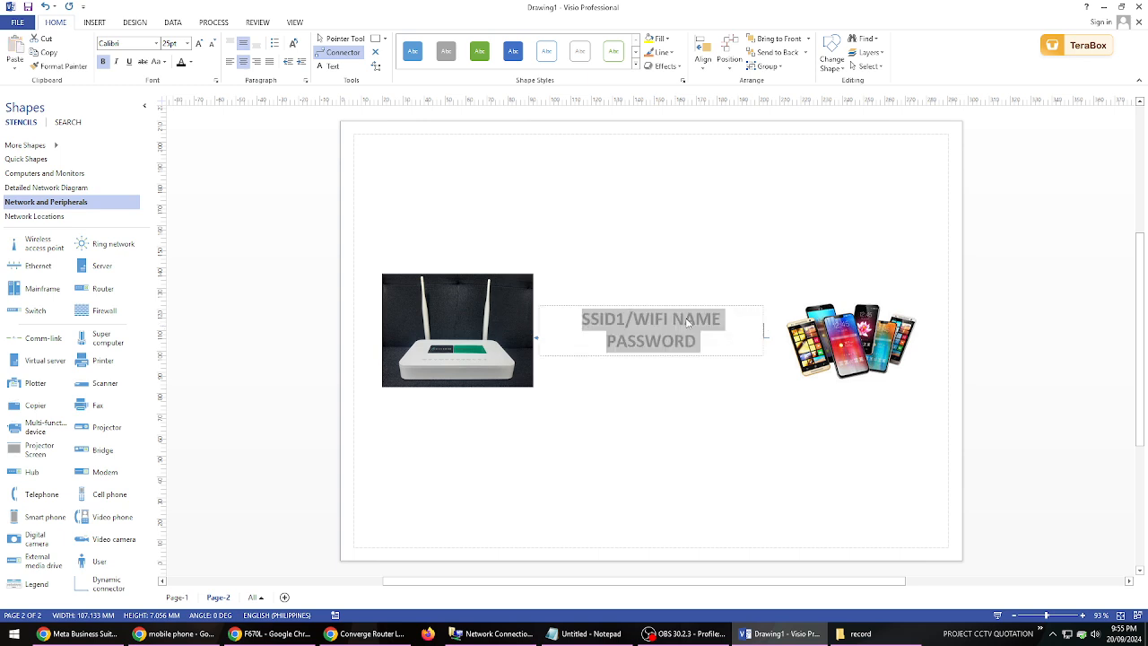
click(718, 320)
drag(720, 319, 630, 321)
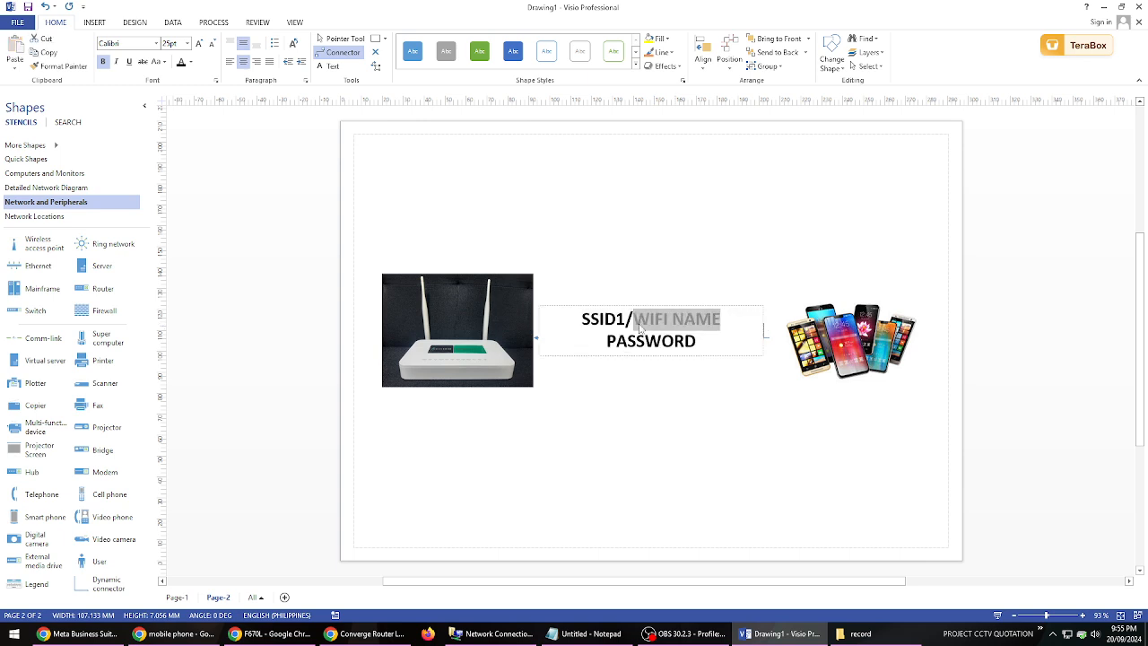
text(sa)
key(BackSpace)
key(BackSpace)
text(S)
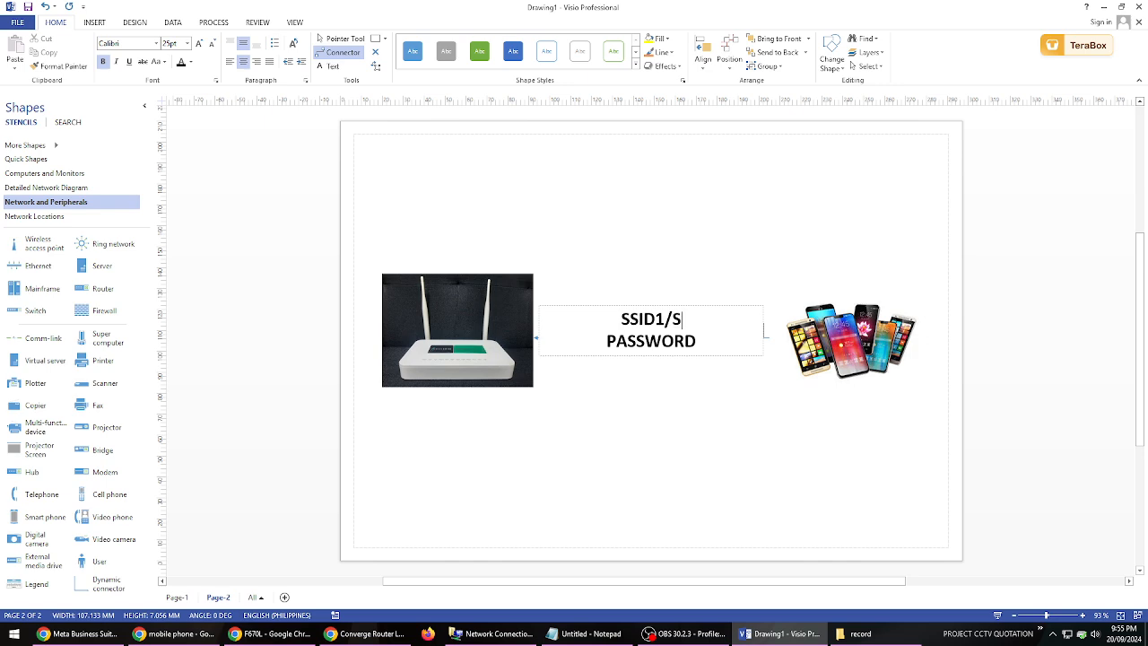
text(AMPLE)
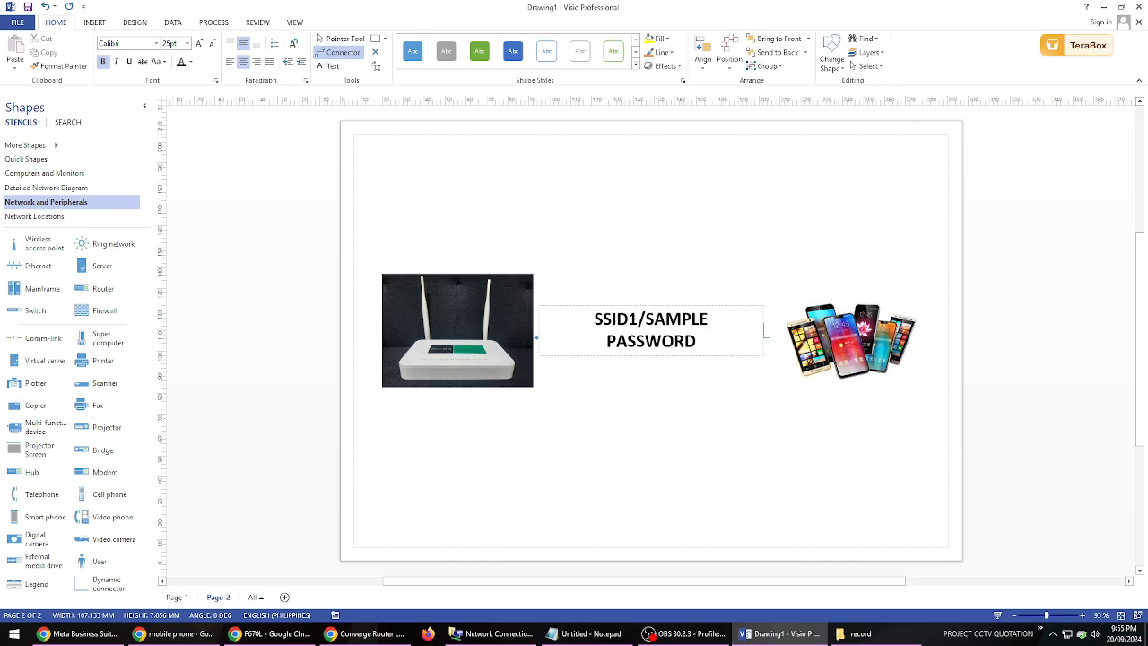
text( BAHAT)
key(BackSpace)
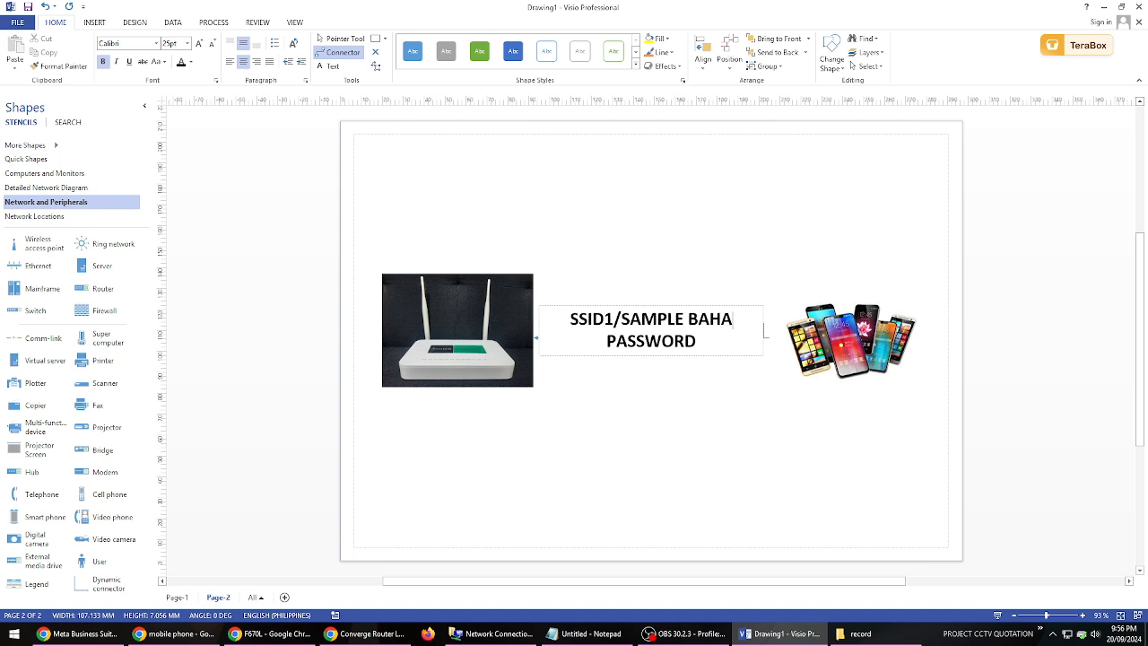
text(Y 2.4)
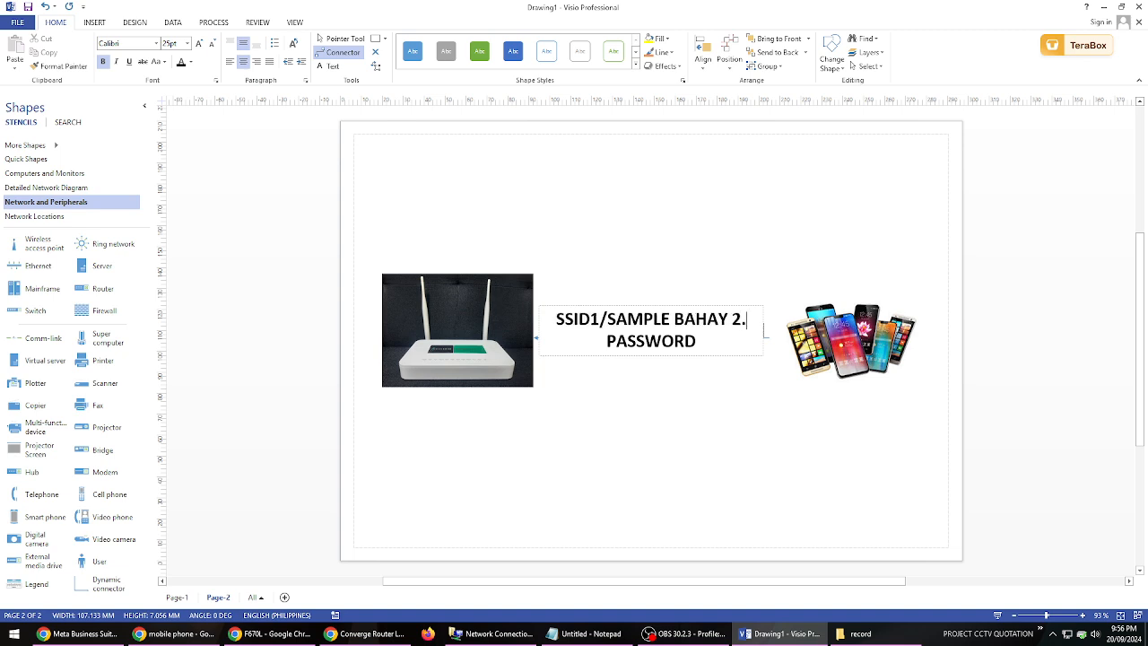
text( PASSWORD)
click(601, 420)
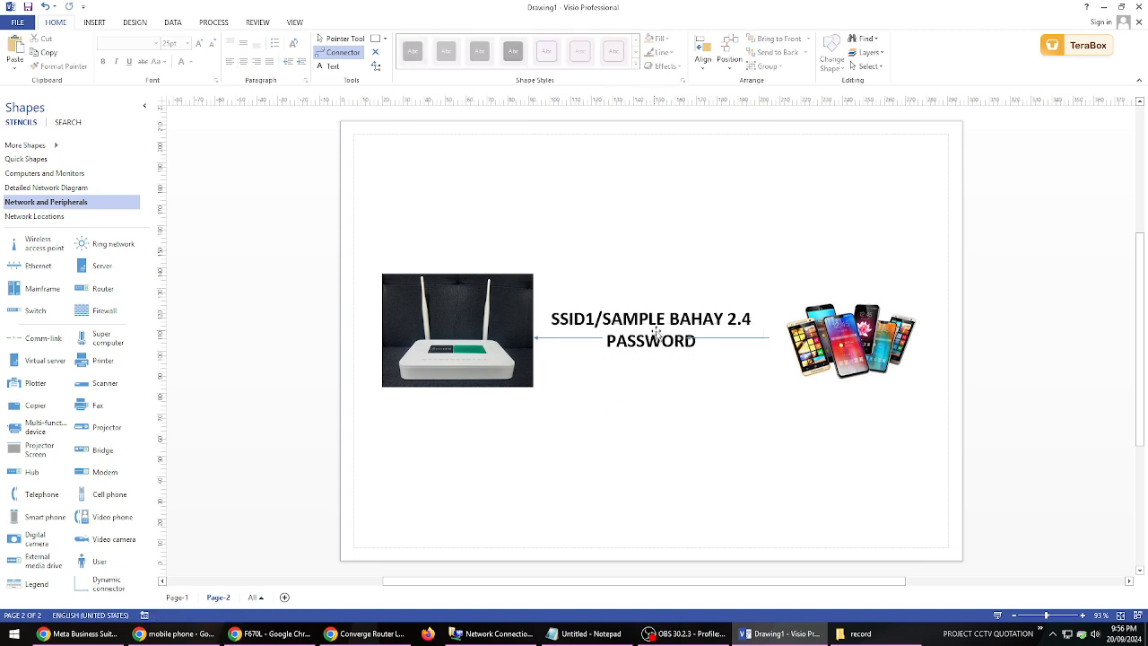
- Nudge the router picture slightly left and the "SSID1/SAMPLE BAHAY 2.4 PASSWORD" label slightly right
click(488, 299)
key(Left)
key(Left)
key(Left)
key(Left)
key(Left)
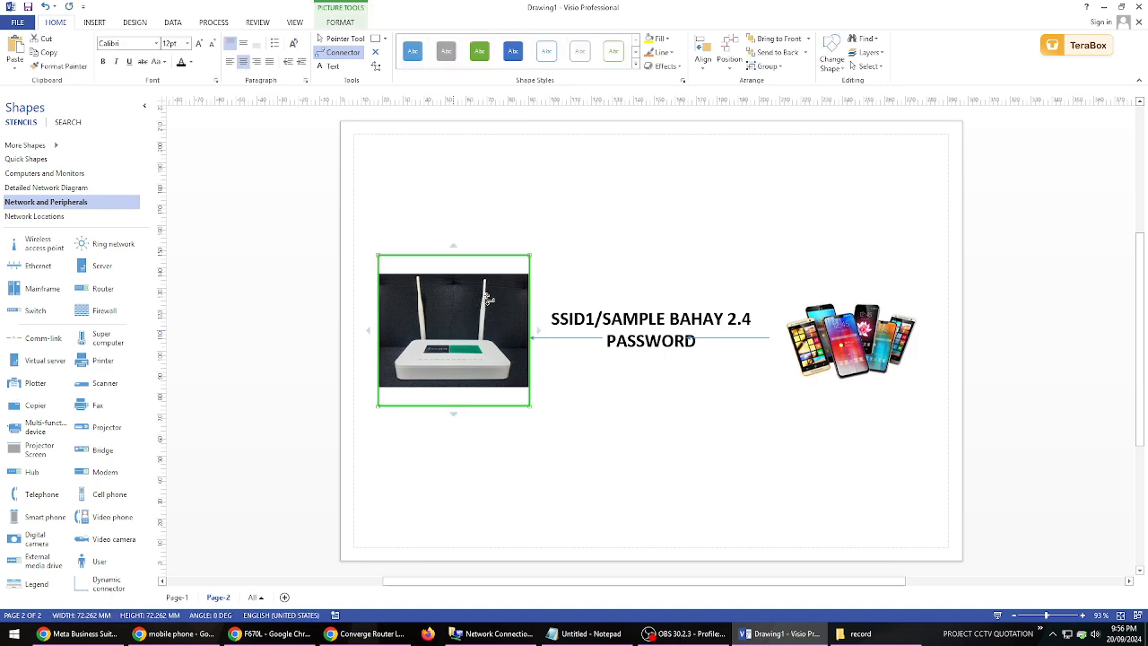
click(643, 324)
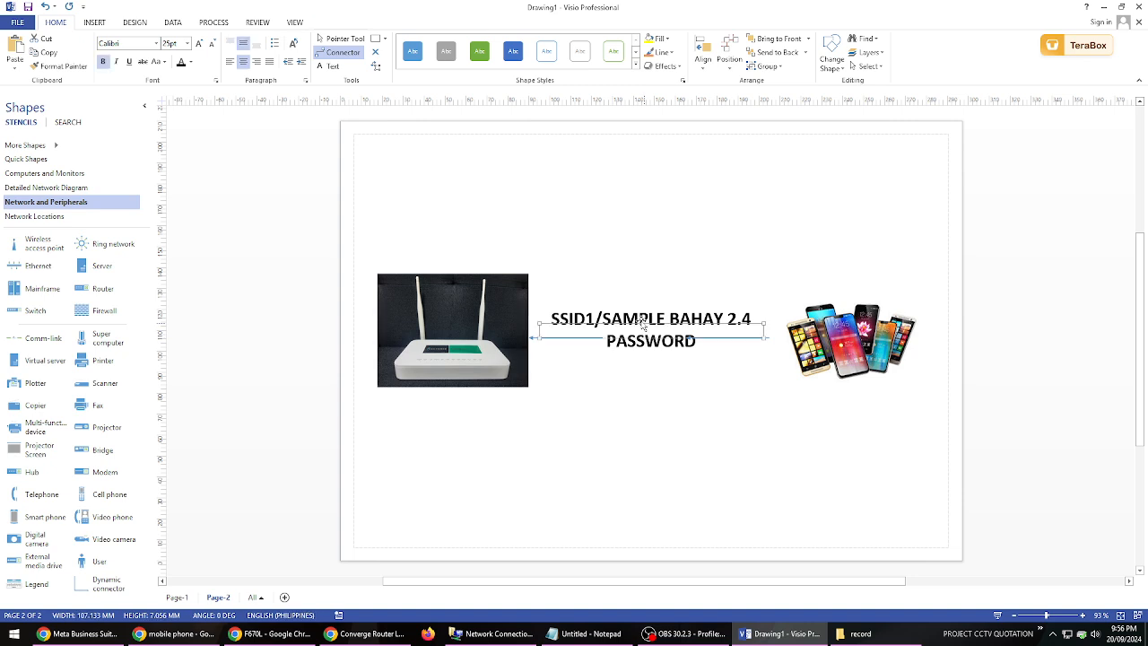
key(Right)
key(Right)
key(Right)
key(Right)
key(Right)
key(Right)
key(Right)
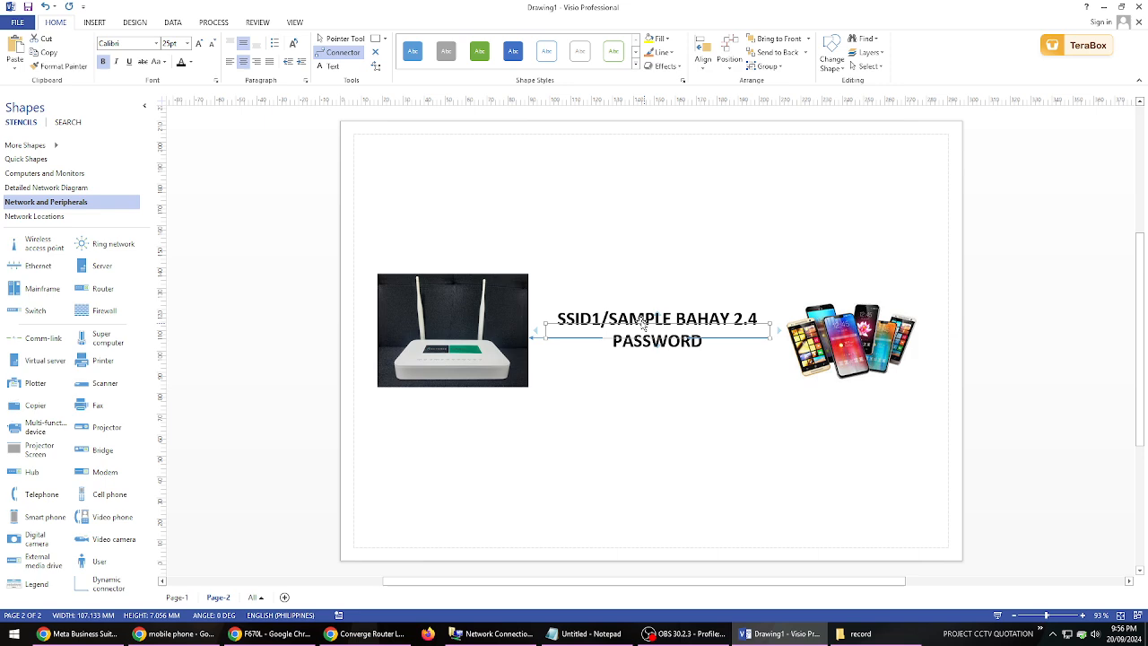
- Switch to the router page in Chrome and enable SSID2 in the 2.4G SSID settings
key(alt+Tab)
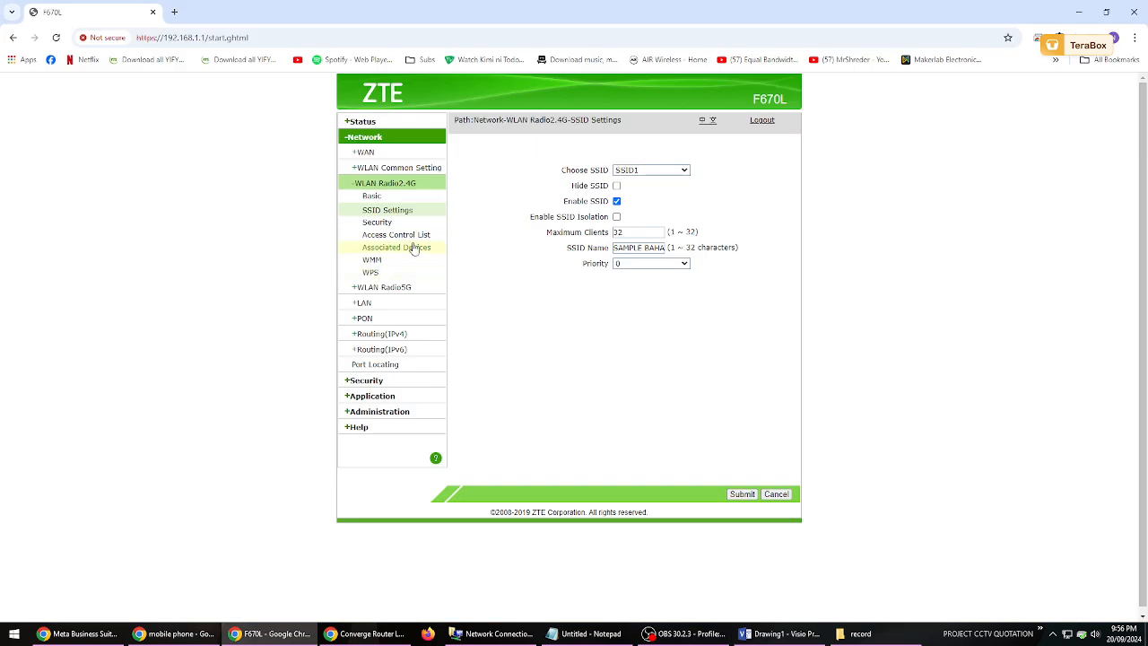
click(649, 169)
click(646, 198)
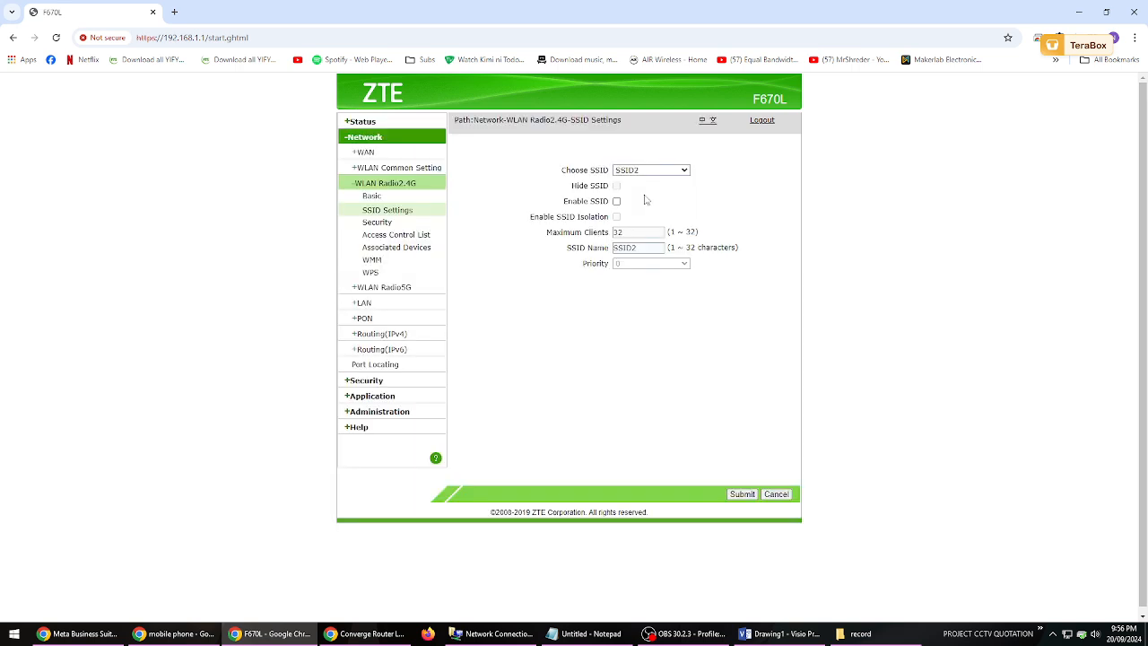
click(652, 172)
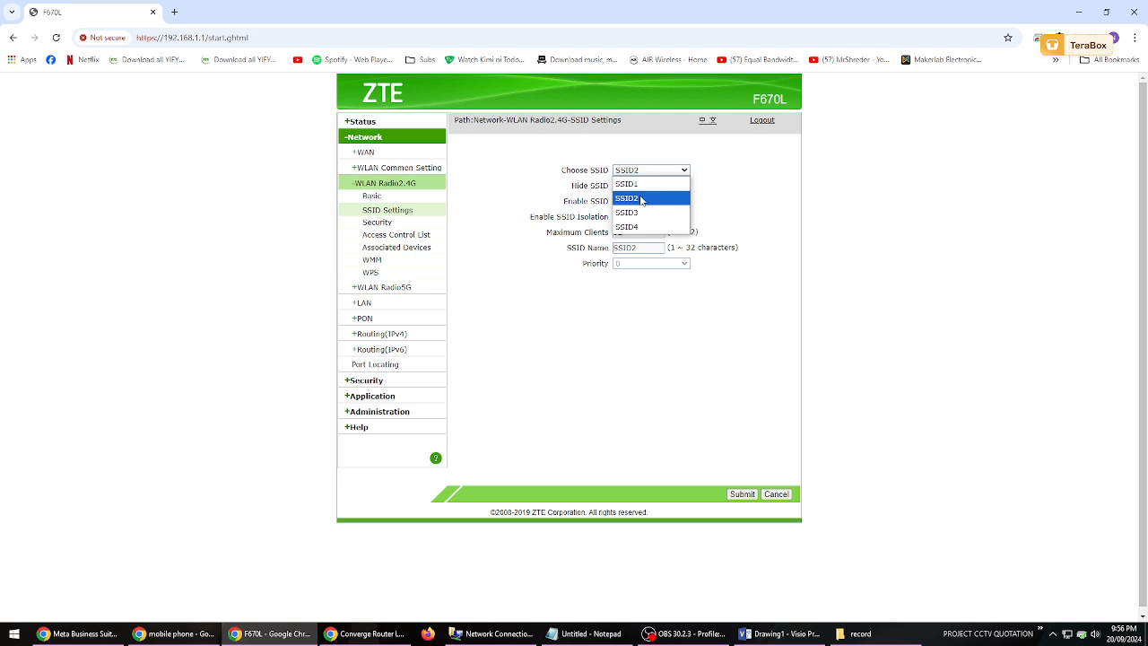
click(628, 196)
click(618, 203)
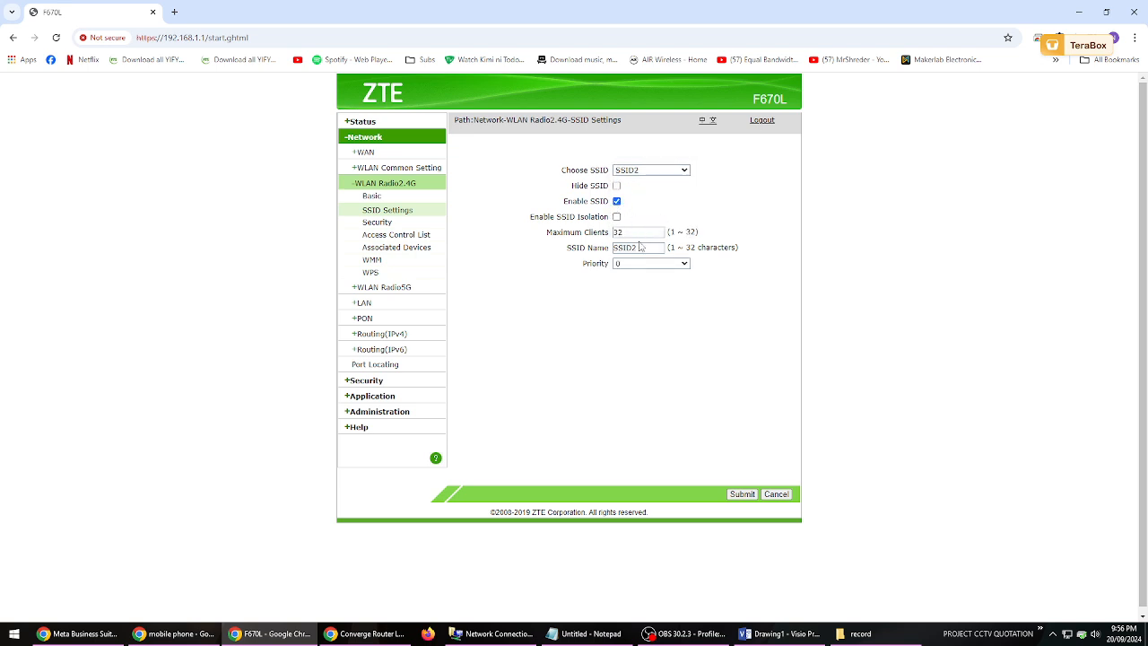
- Set SSID2's name to "KIDS WIFI 2.4" and submit the settings
double_click(647, 251)
text(b)
key(BackSpace)
text(BAR)
key(BackSpace)
key(BackSpace)
text(KIDS WIFI 2.4)
click(675, 292)
click(744, 495)
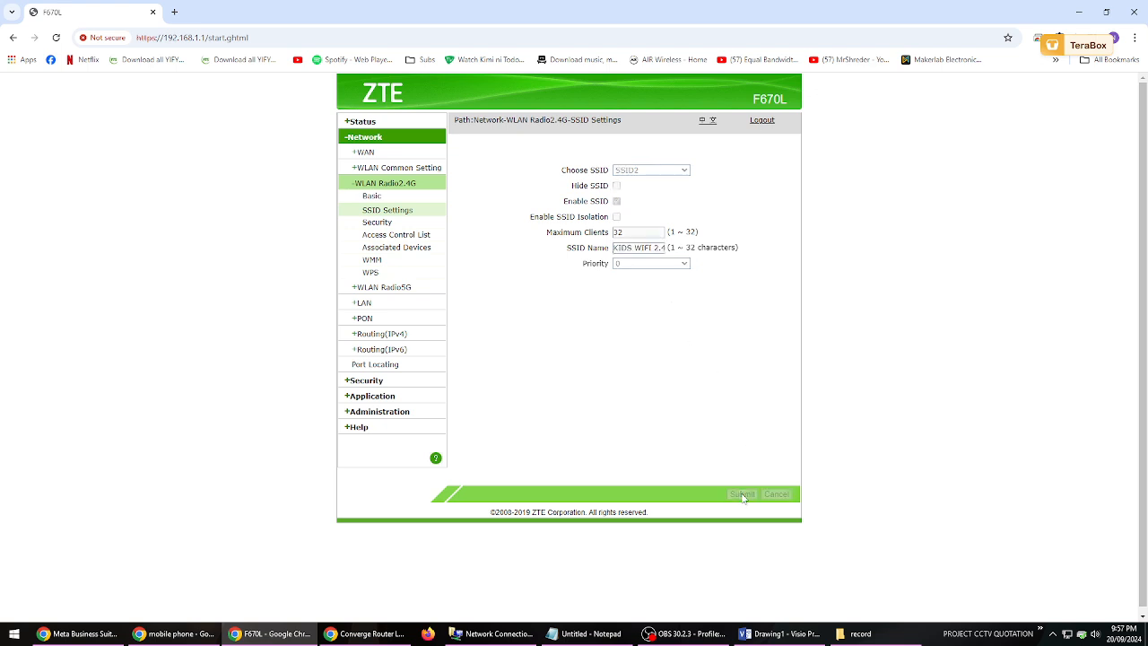
- Enter a new WPA passphrase for SSID2 in the 2.4G security settings and submit it
click(385, 222)
click(654, 171)
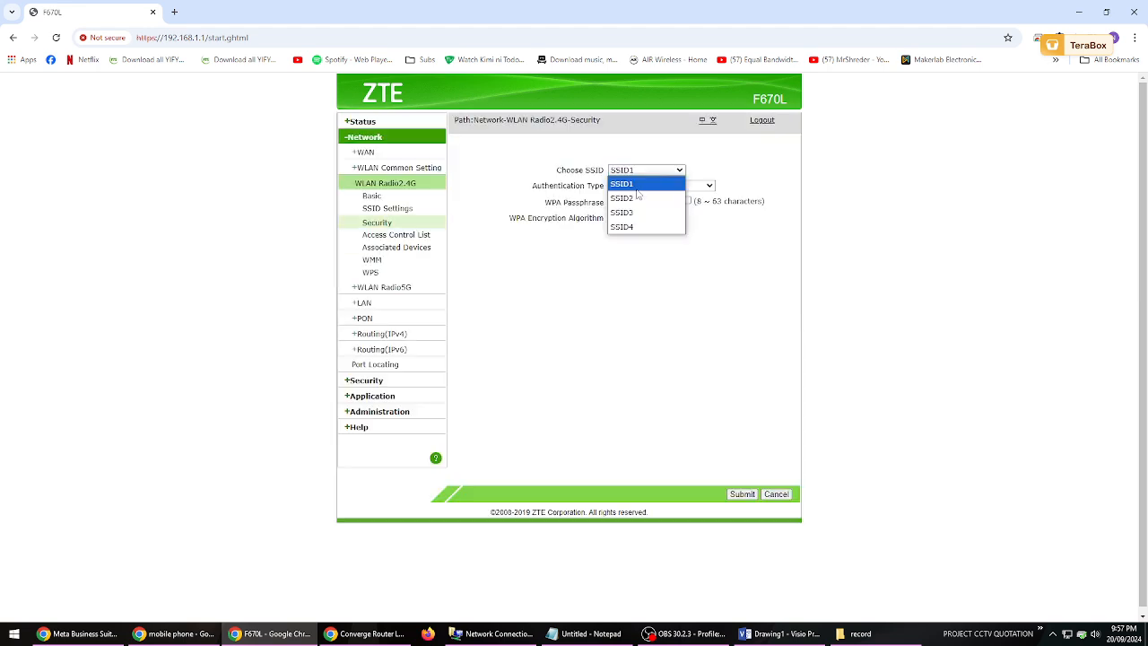
click(634, 198)
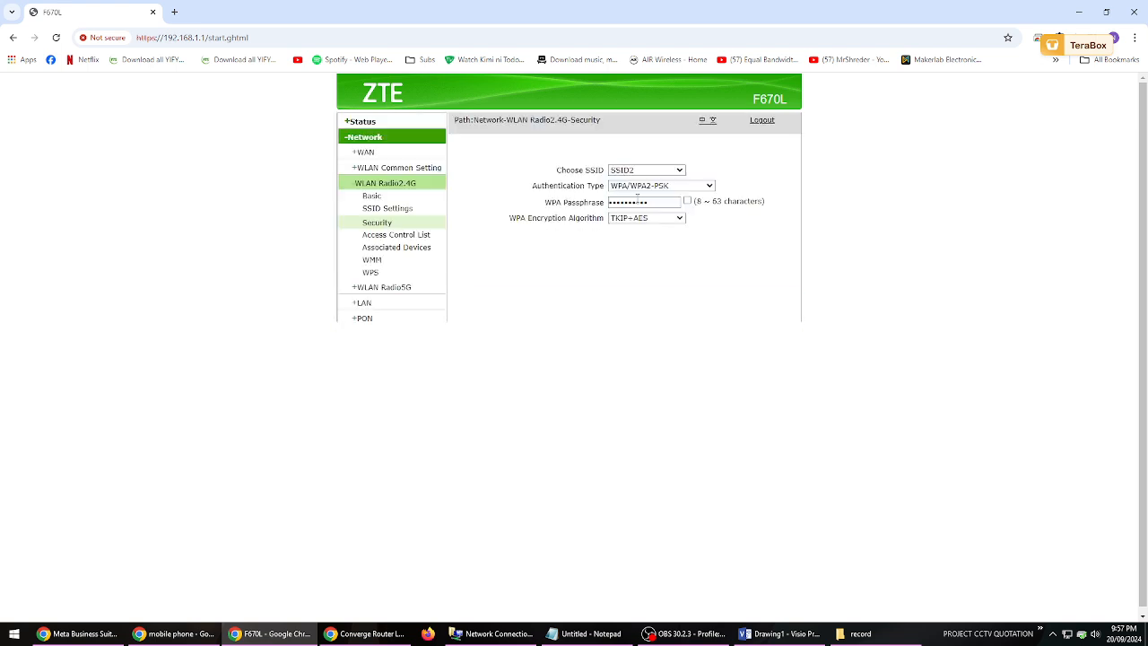
double_click(666, 202)
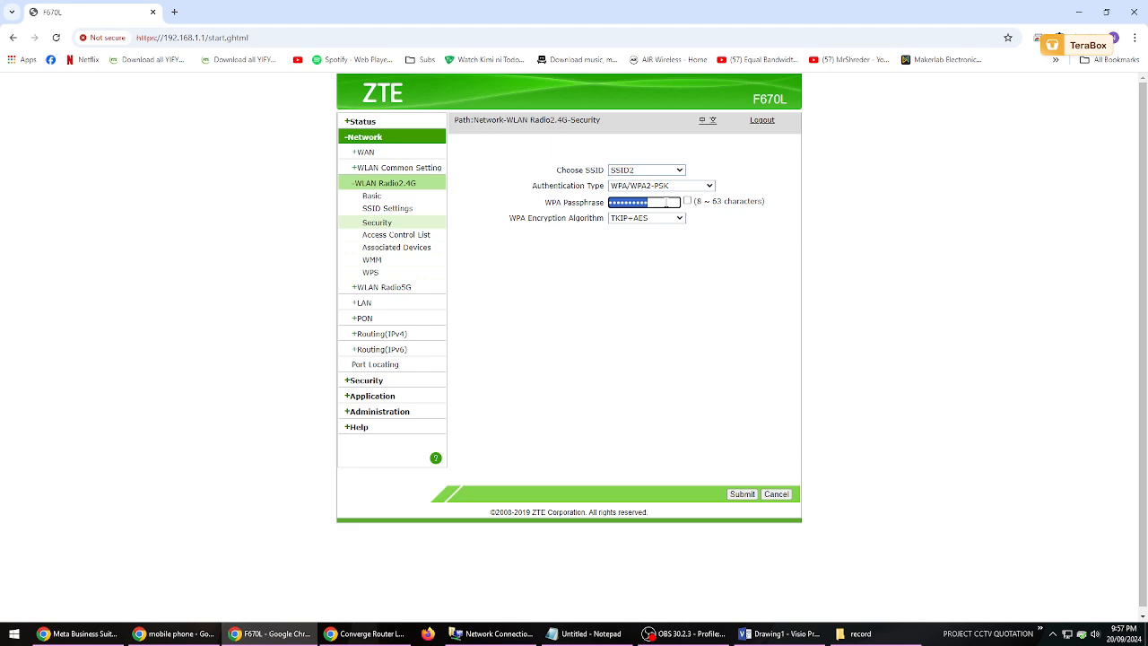
text(p)
click(688, 201)
click(660, 201)
text(P@ssw0rd1)
click(748, 495)
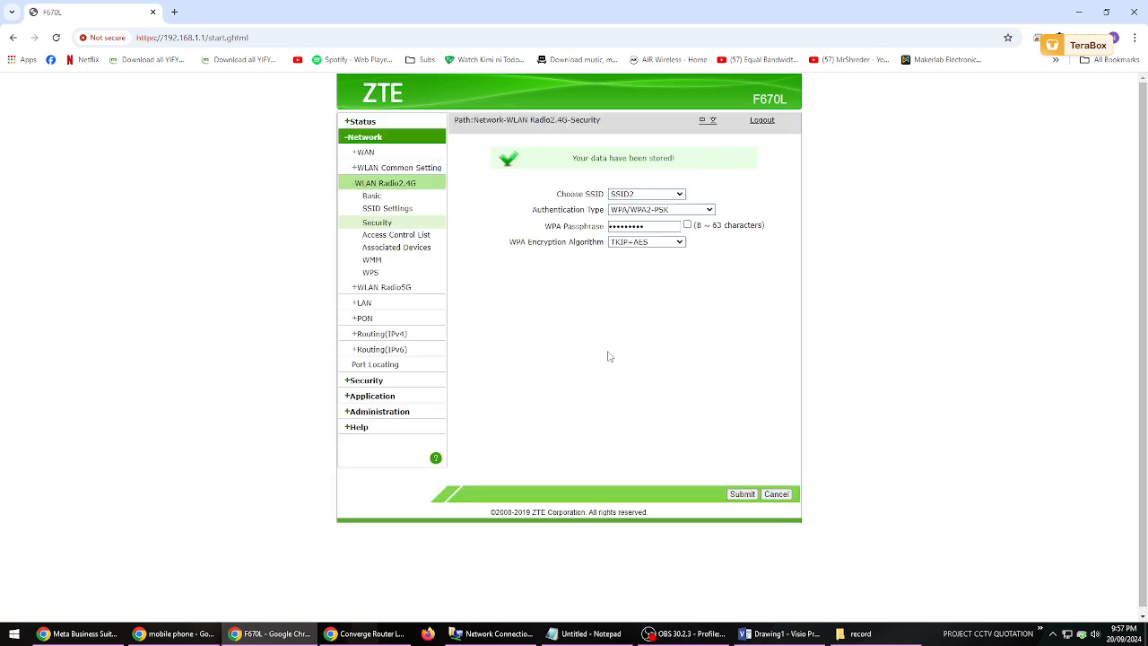
click(400, 292)
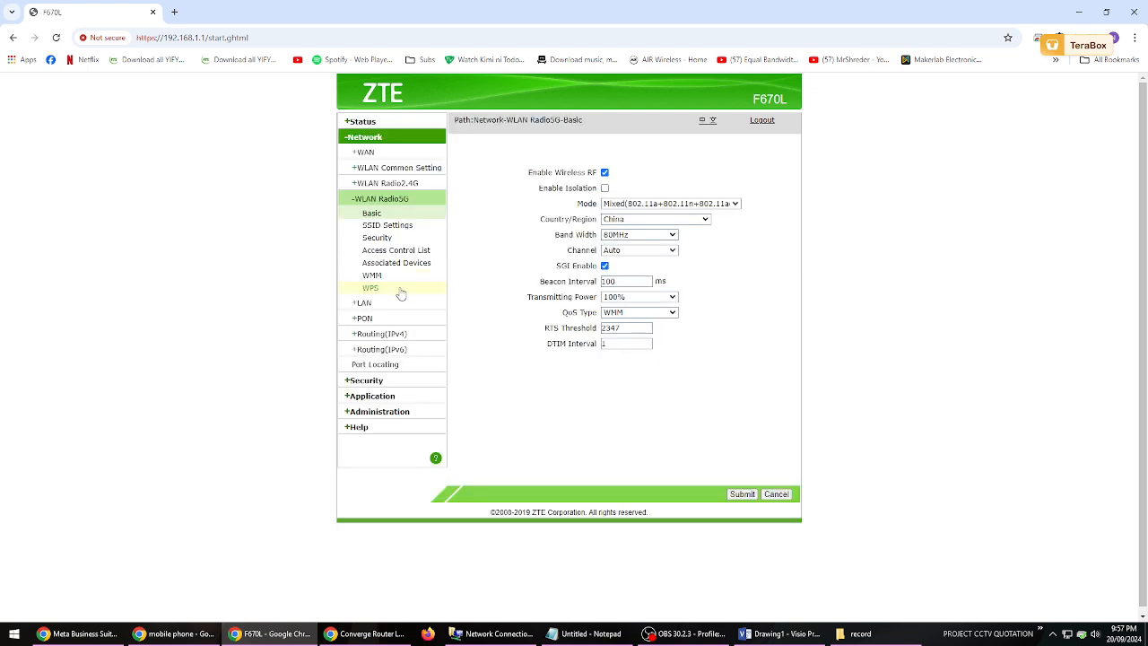
click(386, 228)
click(653, 173)
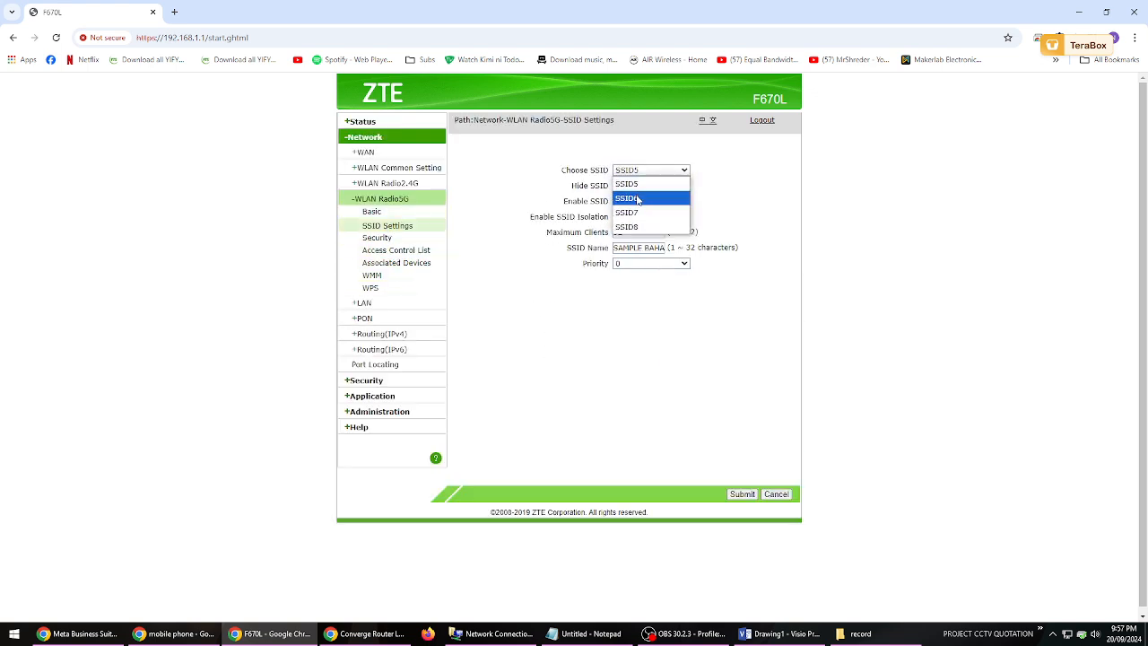
click(637, 200)
click(616, 201)
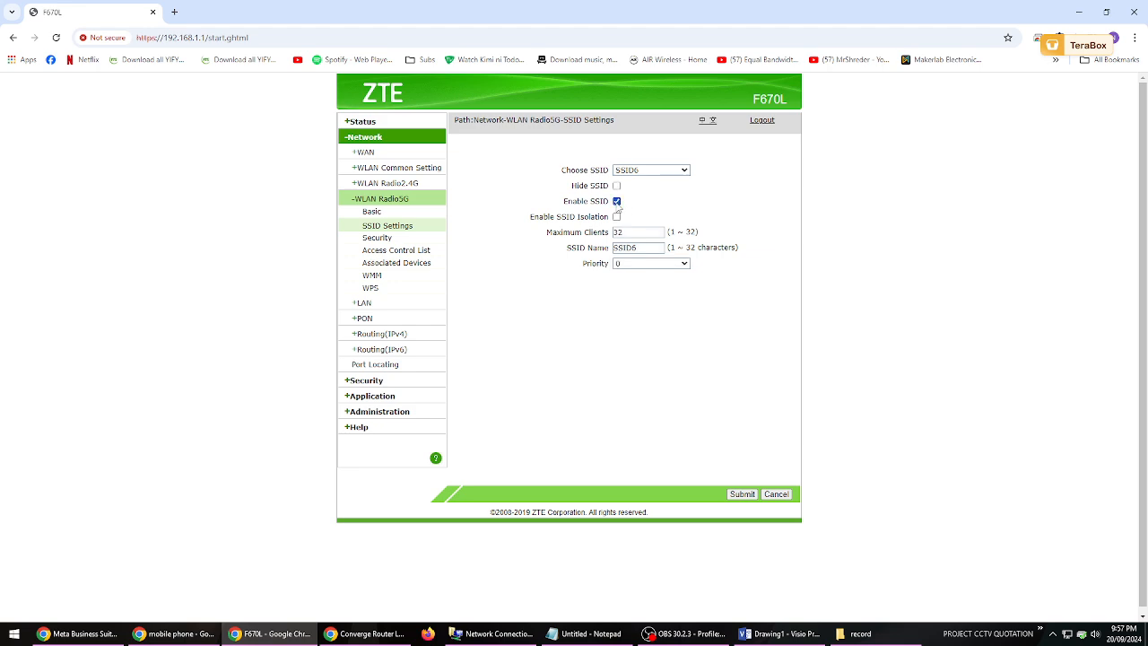
double_click(654, 251)
text(kids)
- Check SSID2's name in the 2.4G SSID settings
click(385, 183)
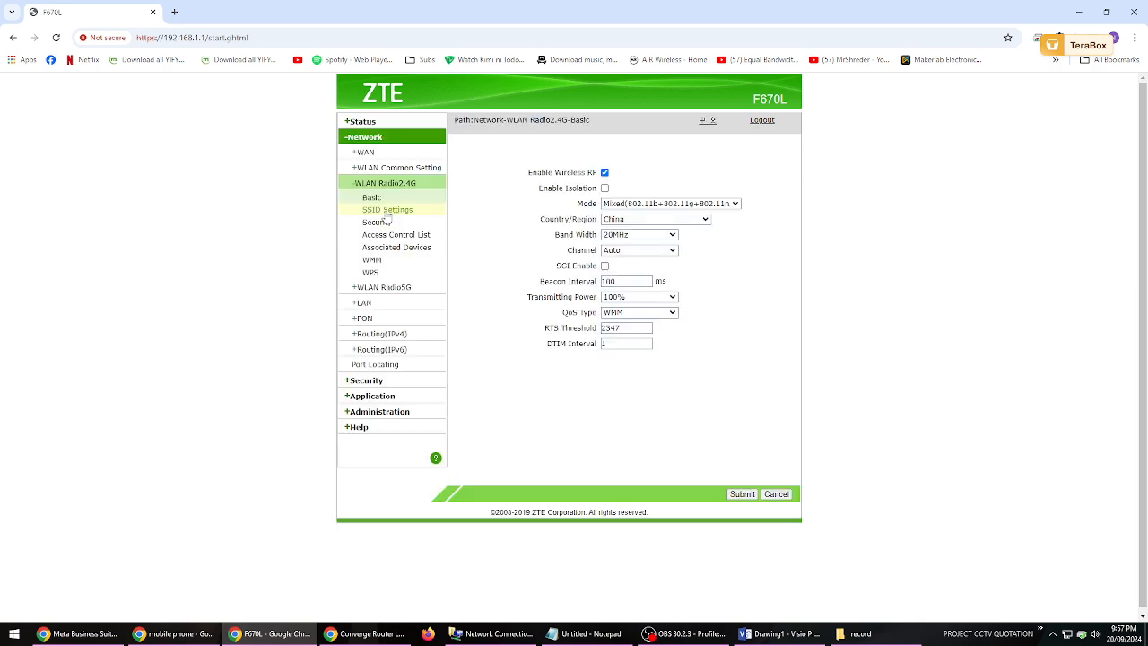
click(386, 212)
click(651, 170)
click(638, 191)
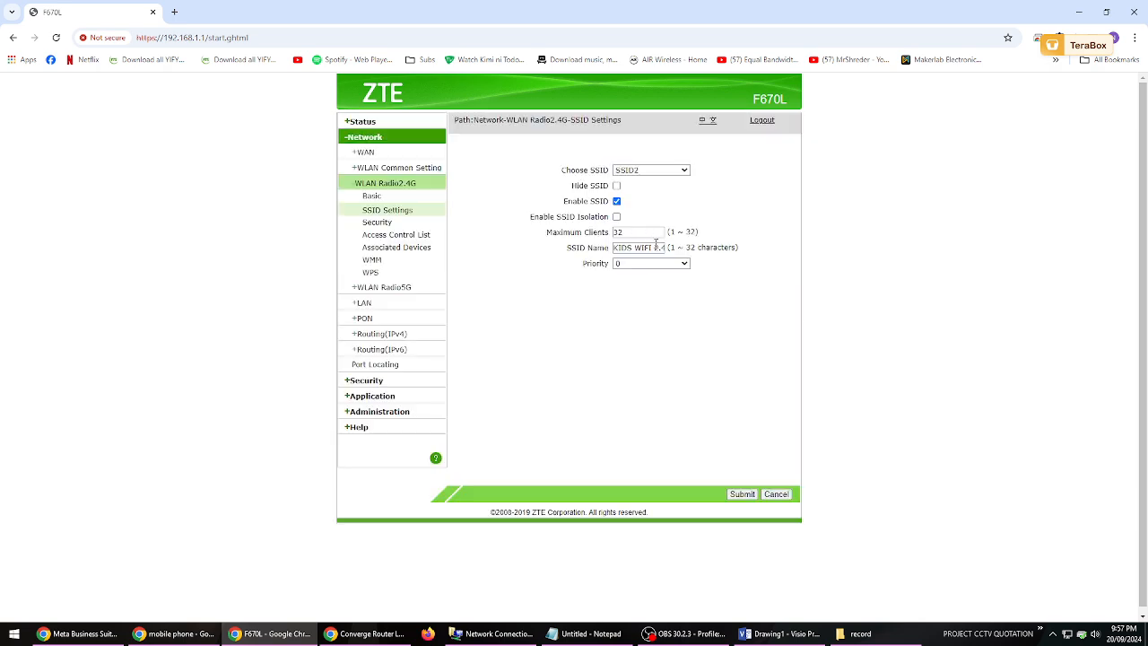
- Choose SSID6 in the 5G SSID settings, enable it with the name "KIDS WIFI 5G" and submit
click(383, 291)
click(386, 226)
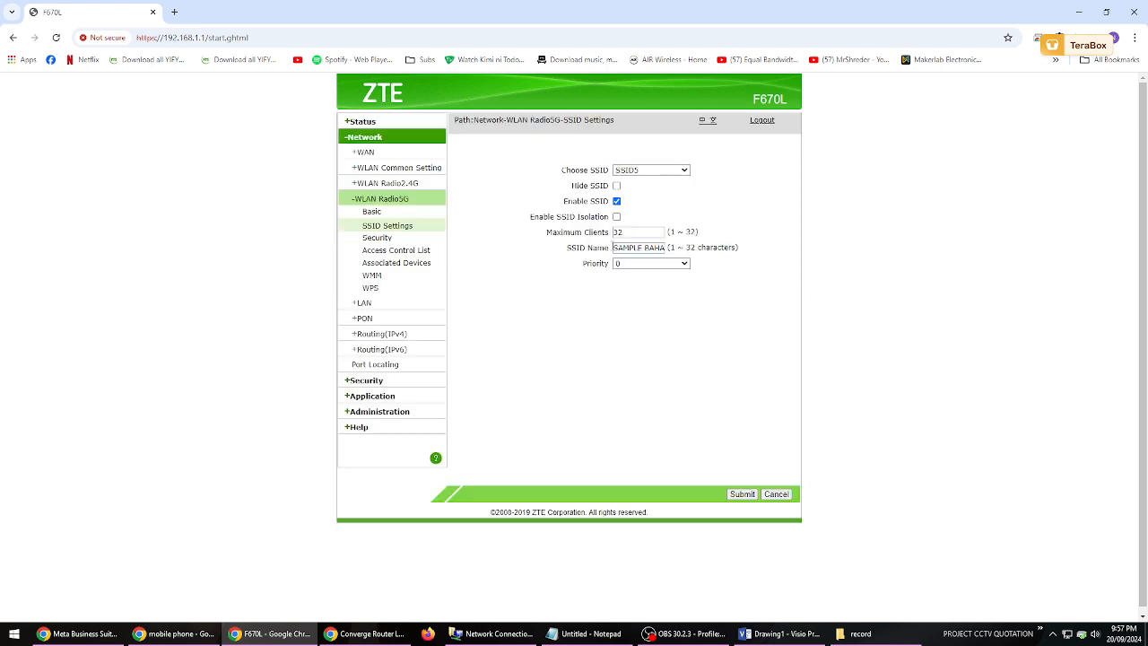
click(649, 171)
click(652, 170)
click(658, 172)
click(647, 198)
double_click(635, 249)
text(KT)
click(741, 494)
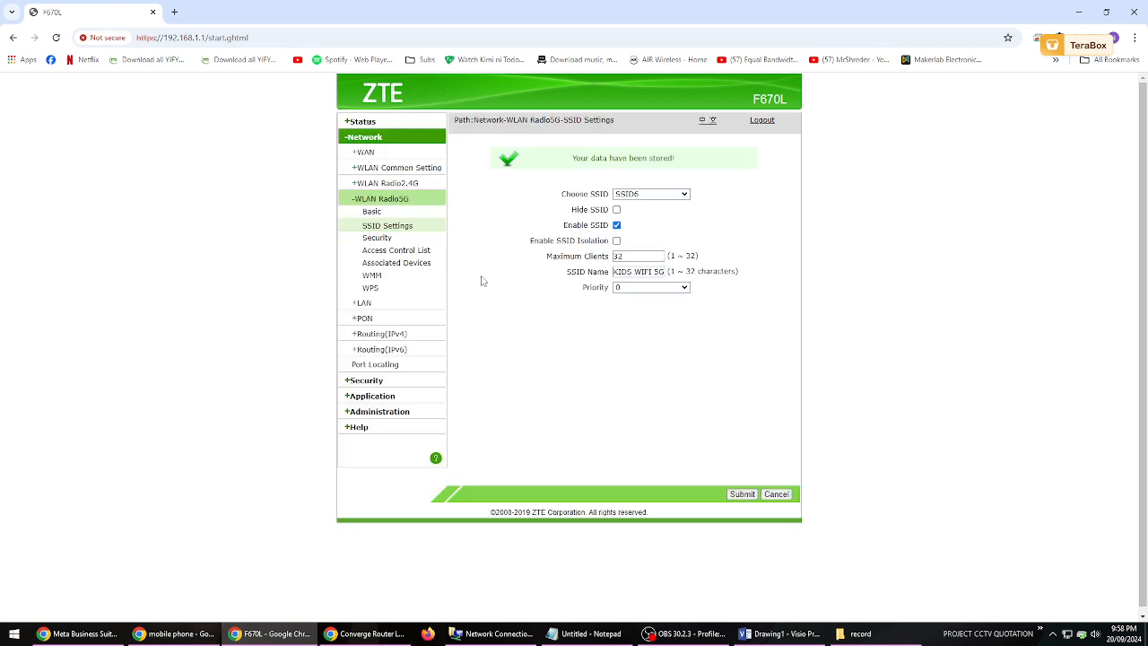
- Enter the WPA passphrase for SSID5 in the 5G security settings and submit it
click(378, 238)
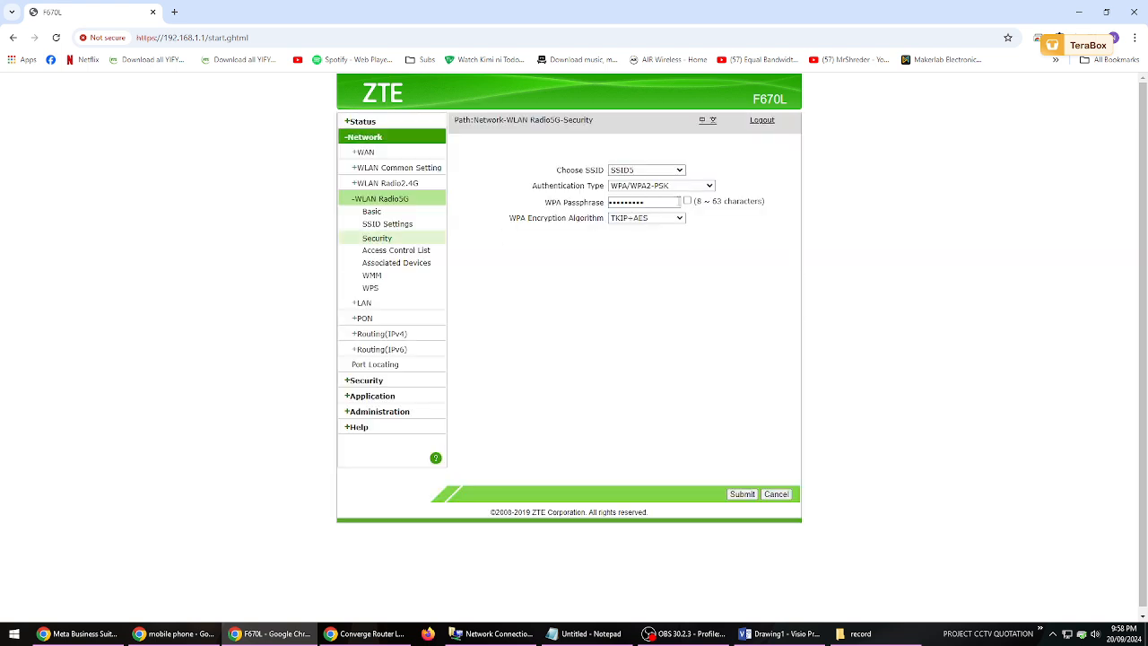
double_click(679, 202)
text(P@ssw0rd1)
click(687, 201)
double_click(634, 203)
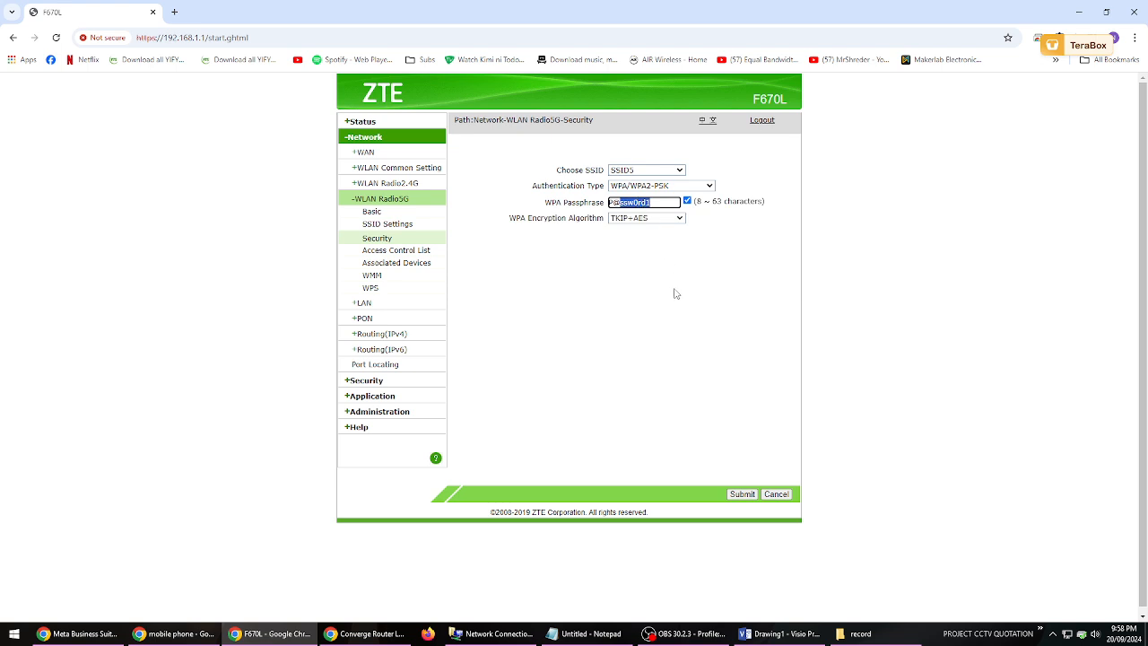
click(743, 494)
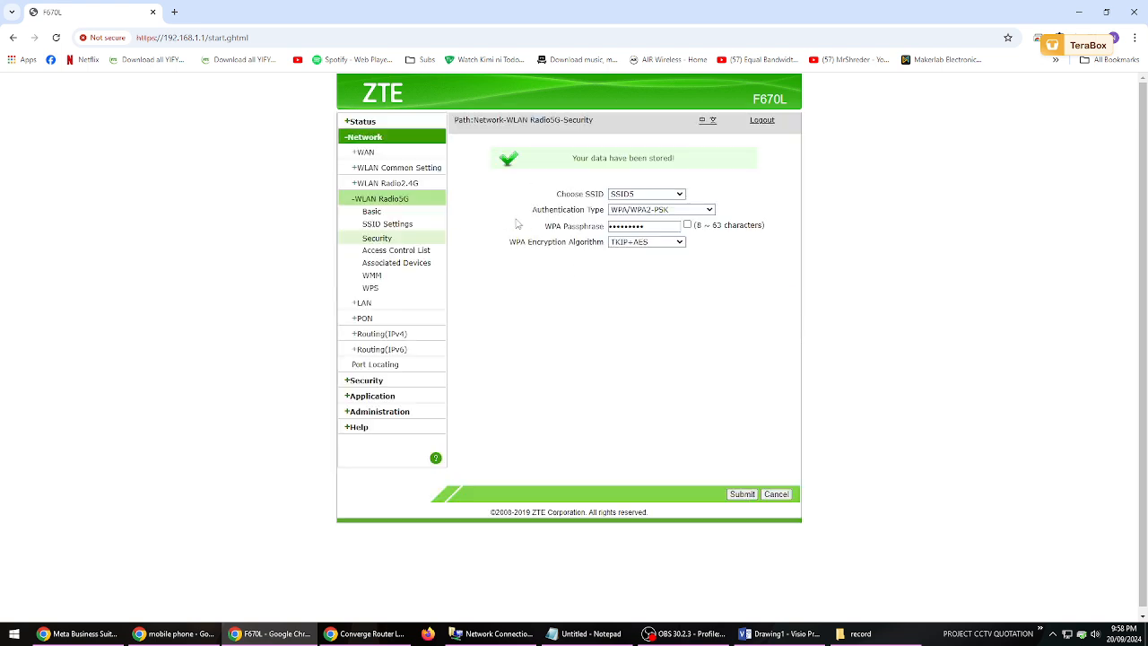
- Switch to the Visio drawing, duplicate the SSID1 label with the phone picture, and place the copies below the originals
click(409, 225)
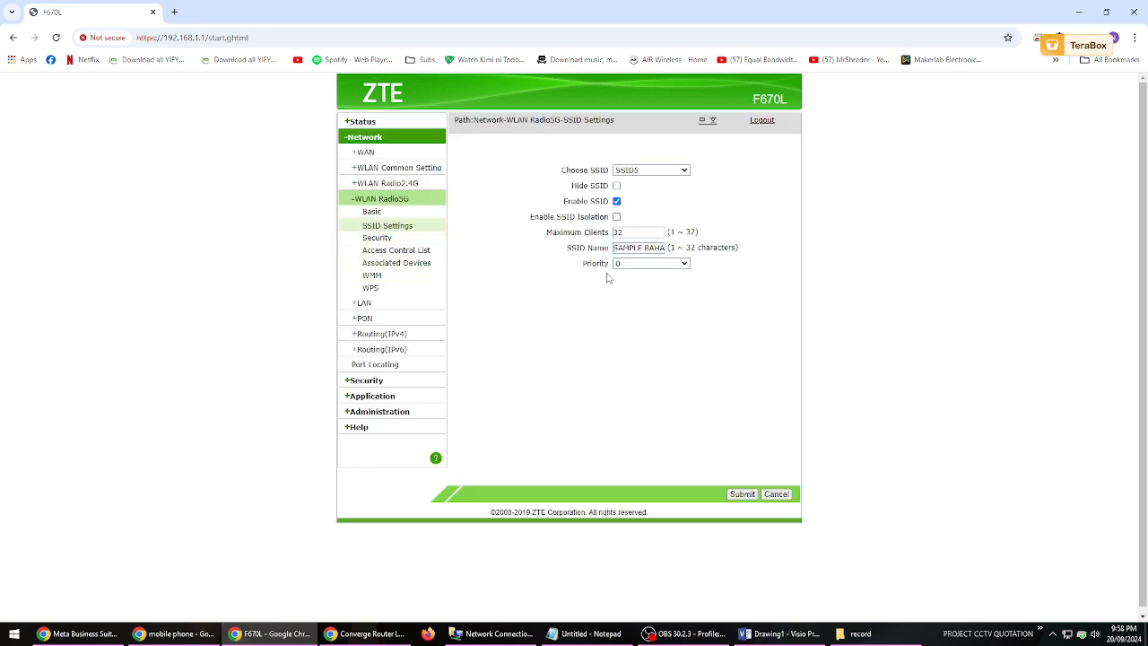
click(779, 634)
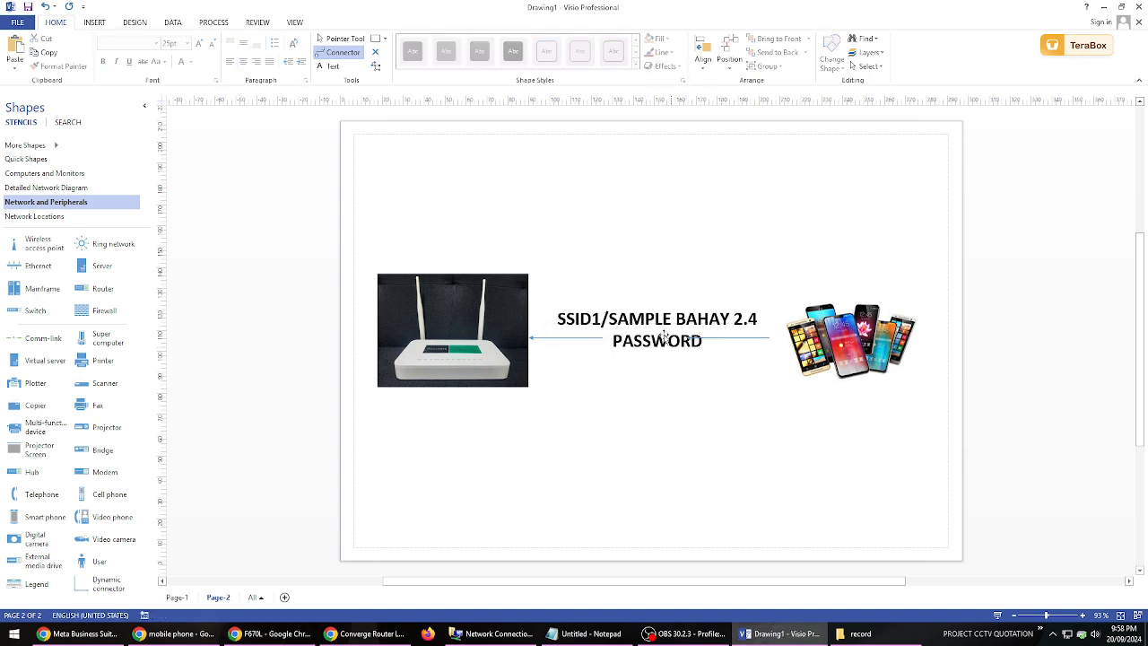
click(865, 345)
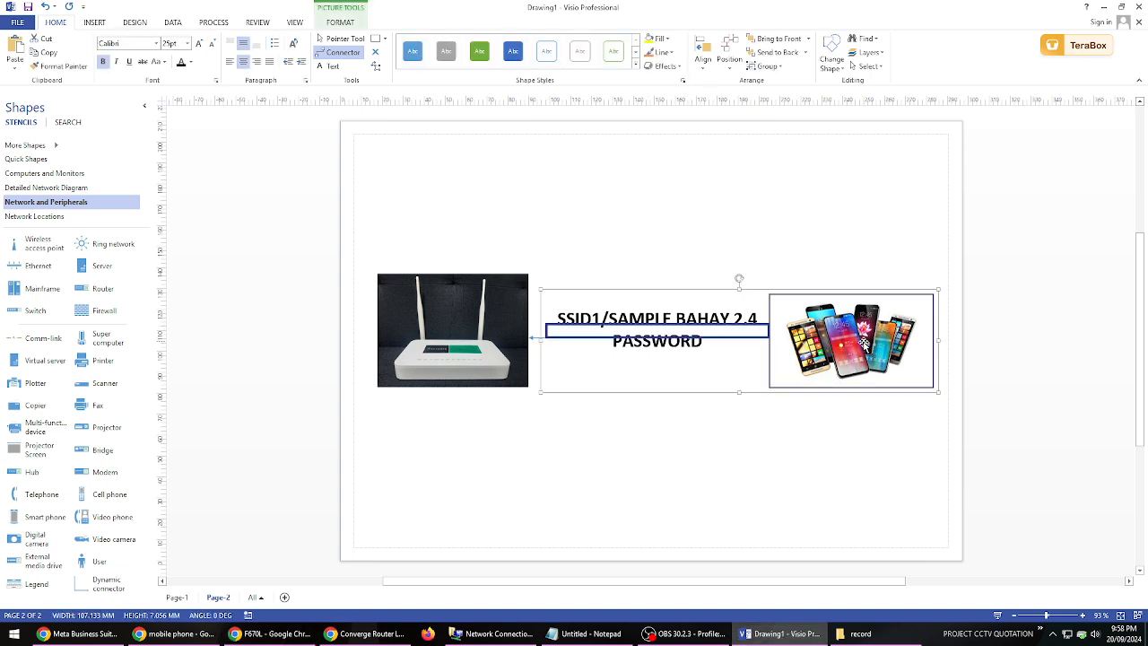
key(ctrl+d)
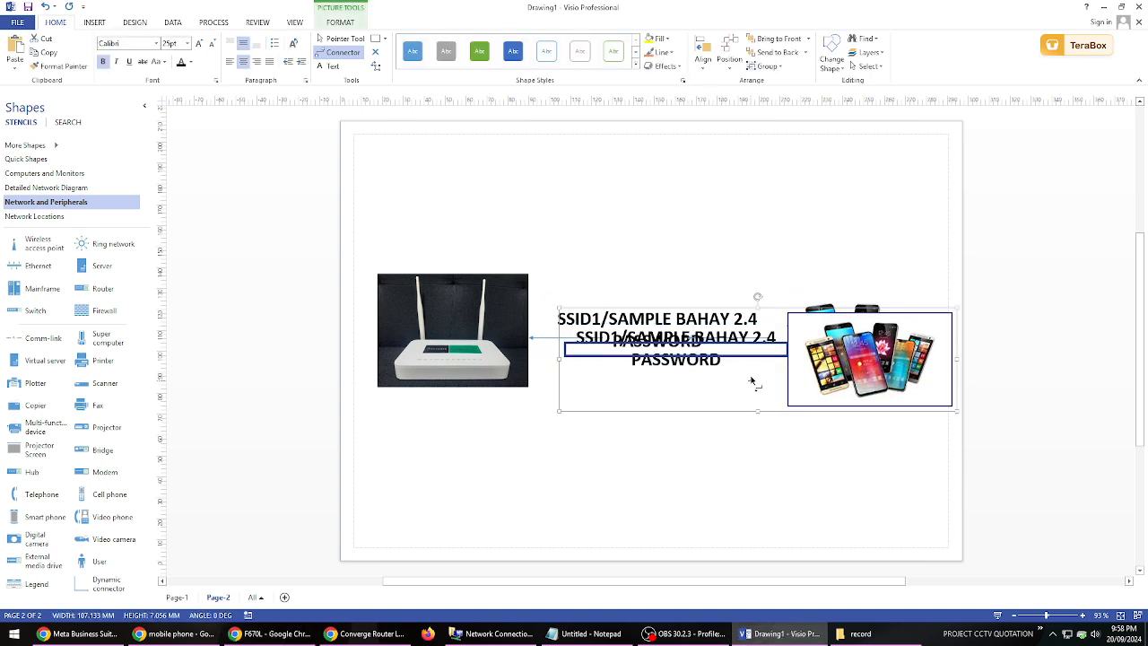
drag(749, 359, 755, 408)
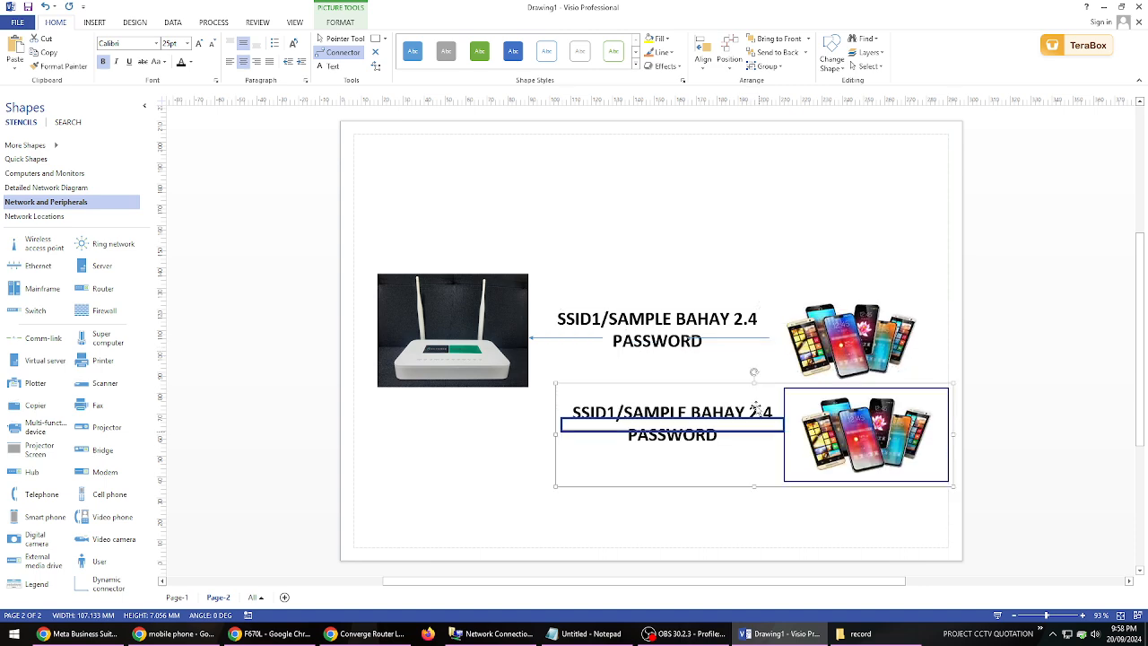
- Move the original SSID1 label and phone picture up, above the router's mid-height
click(729, 334)
click(826, 345)
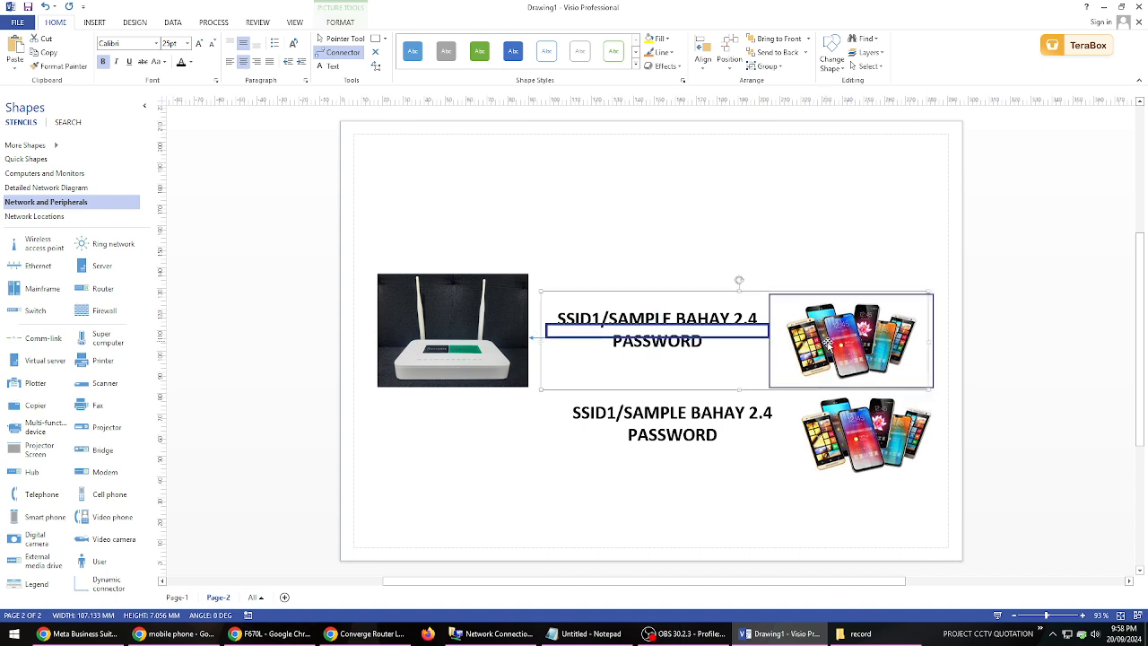
key(Up)
key(Up)
key(Up)
key(Up)
key(Up)
key(Up)
key(Up)
key(Up)
key(Up)
key(Up)
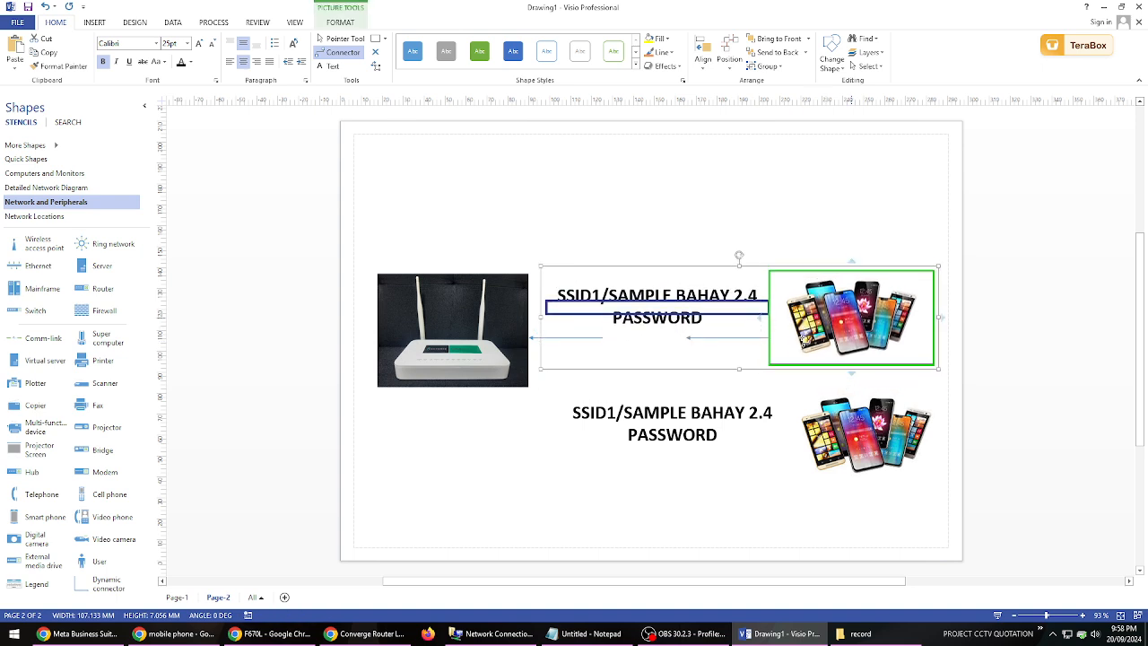
key(Up)
key(Up)
key(Up)
key(Up)
key(Up)
- Move the duplicated label and phone picture up, closer to the original pair
click(740, 417)
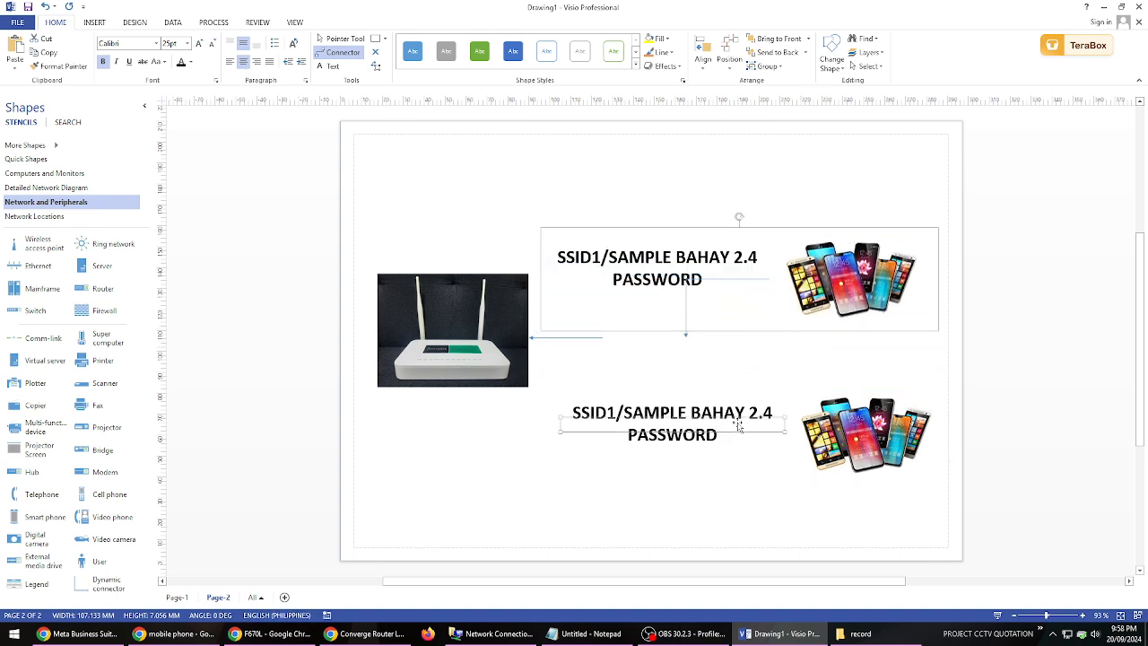
key(Up)
key(Up)
key(Up)
key(Up)
key(Up)
key(Up)
key(Up)
key(Up)
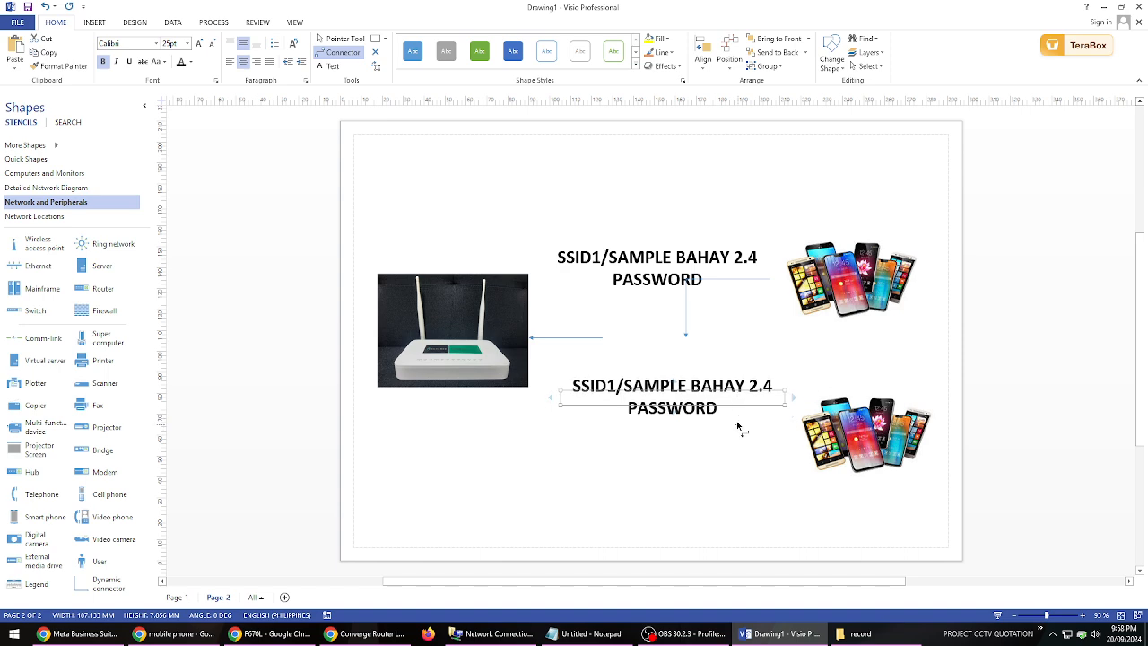
click(831, 421)
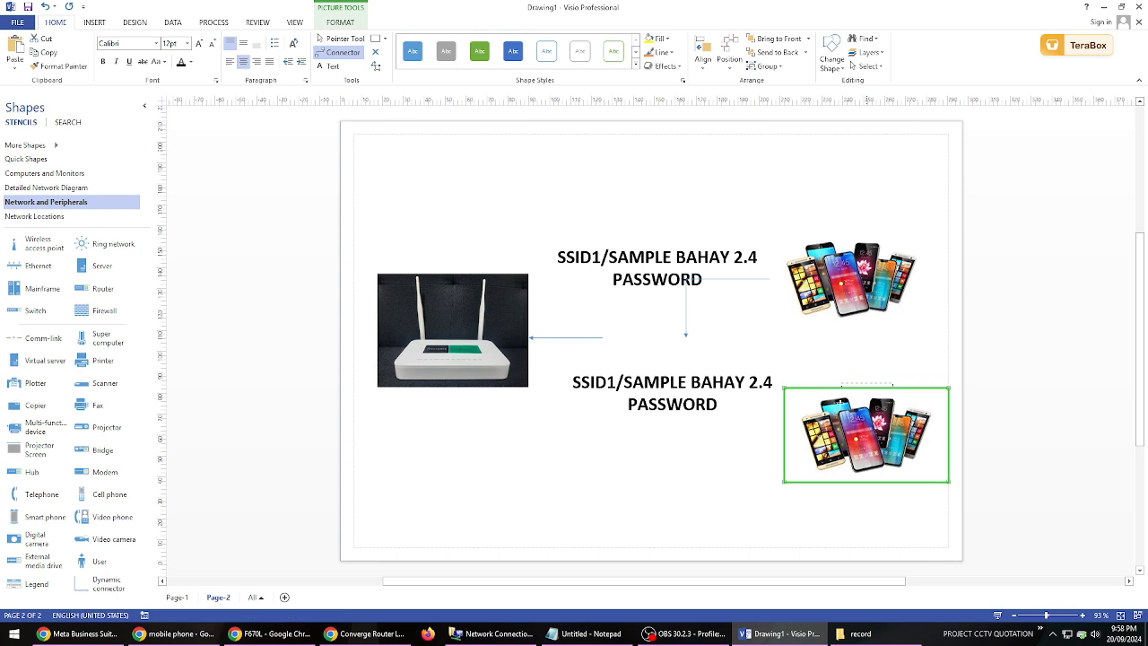
mouse_move(842, 376)
mouse_down()
mouse_move(841, 414)
mouse_move(848, 382)
mouse_up()
- Delete the bent connector that runs down from the upper label and phone picture
click(343, 39)
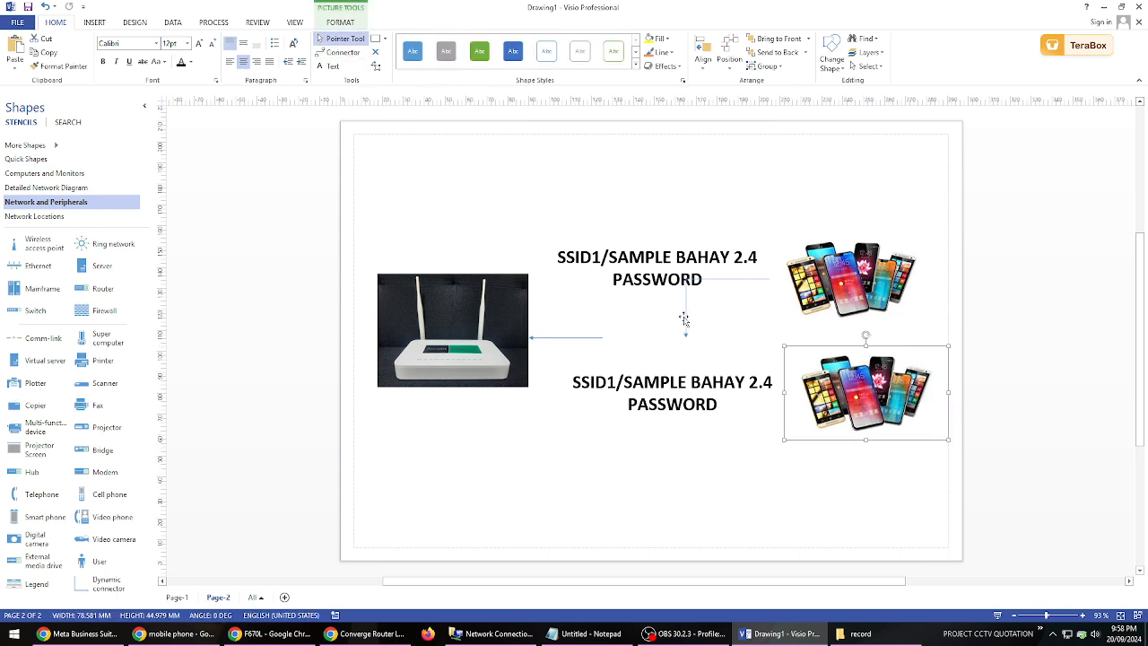
click(685, 319)
key(Delete)
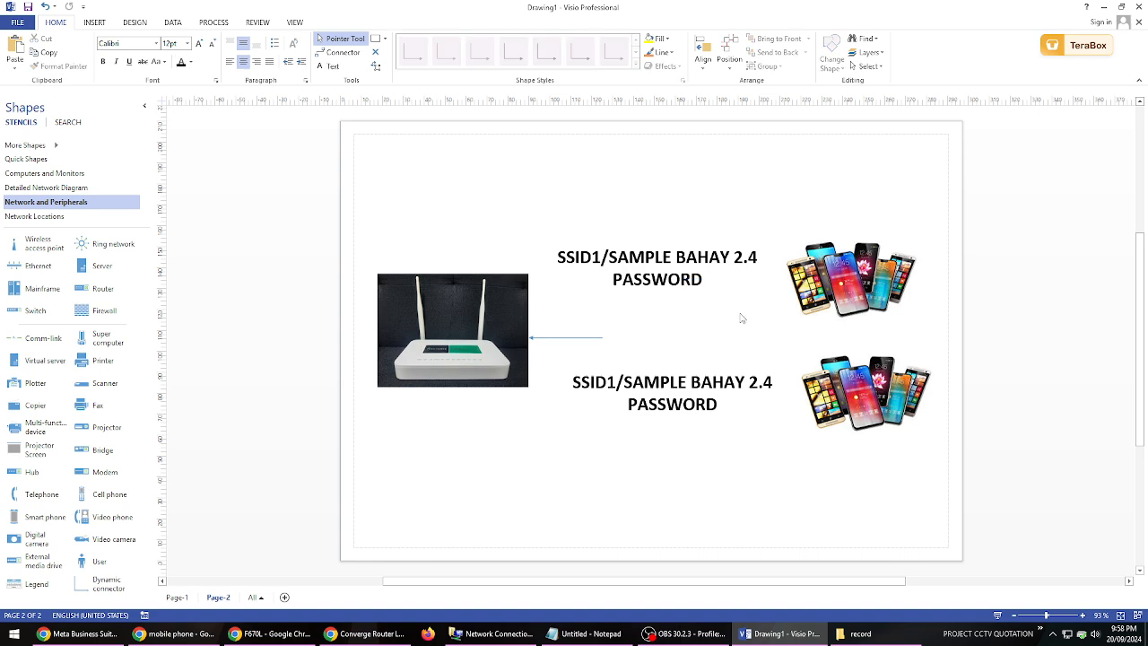
- Try to draw a new connector between the upper phone picture and the SSID1 label
click(343, 52)
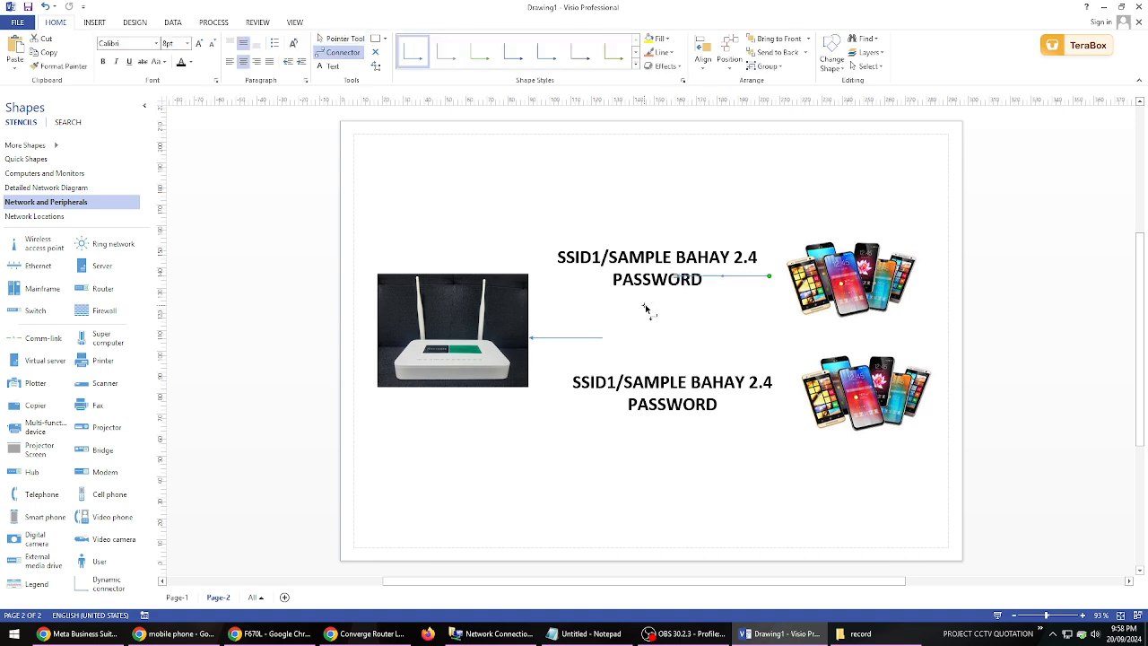
click(683, 258)
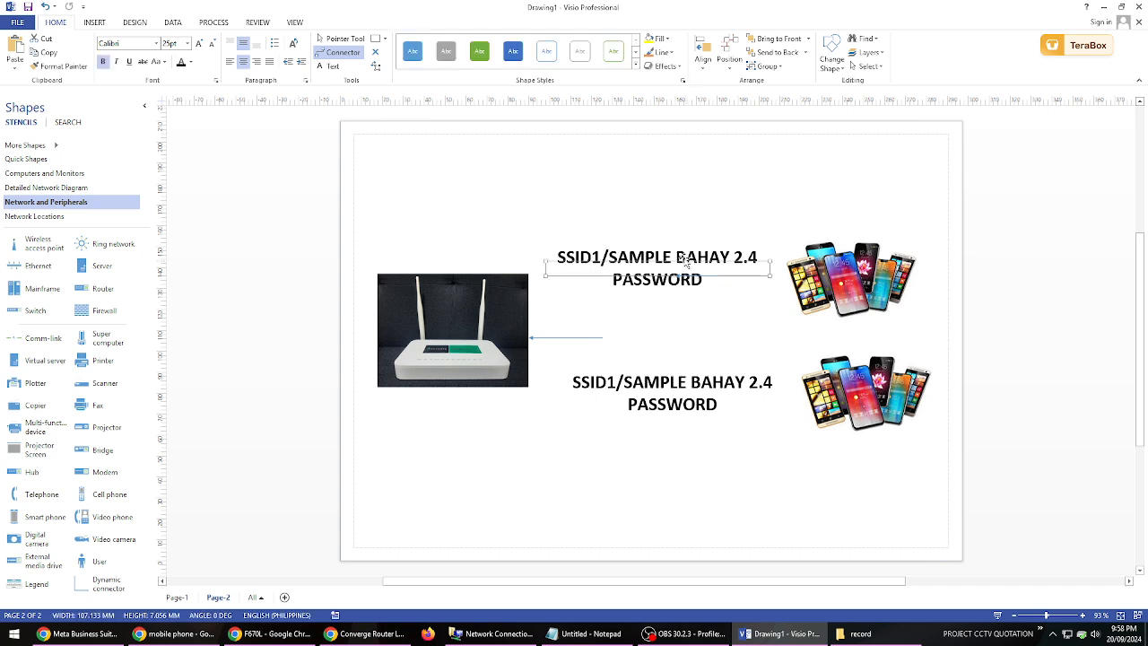
click(818, 279)
drag(822, 279, 743, 267)
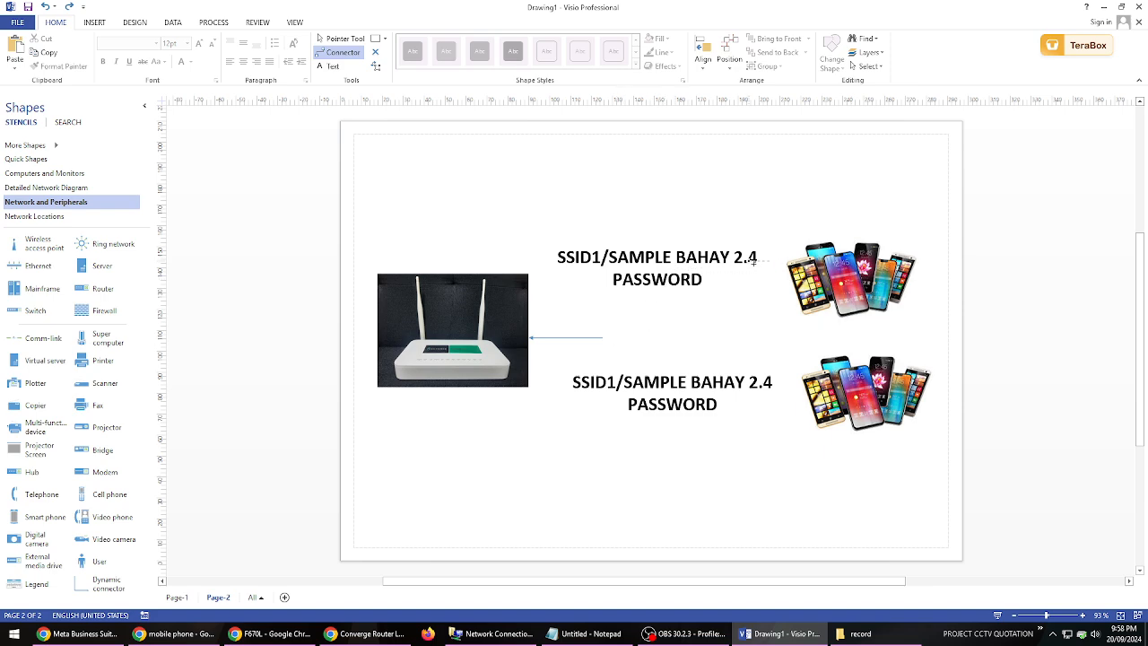
mouse_move(797, 315)
mouse_down()
mouse_move(810, 298)
mouse_move(716, 329)
mouse_move(800, 293)
mouse_move(790, 301)
mouse_up()
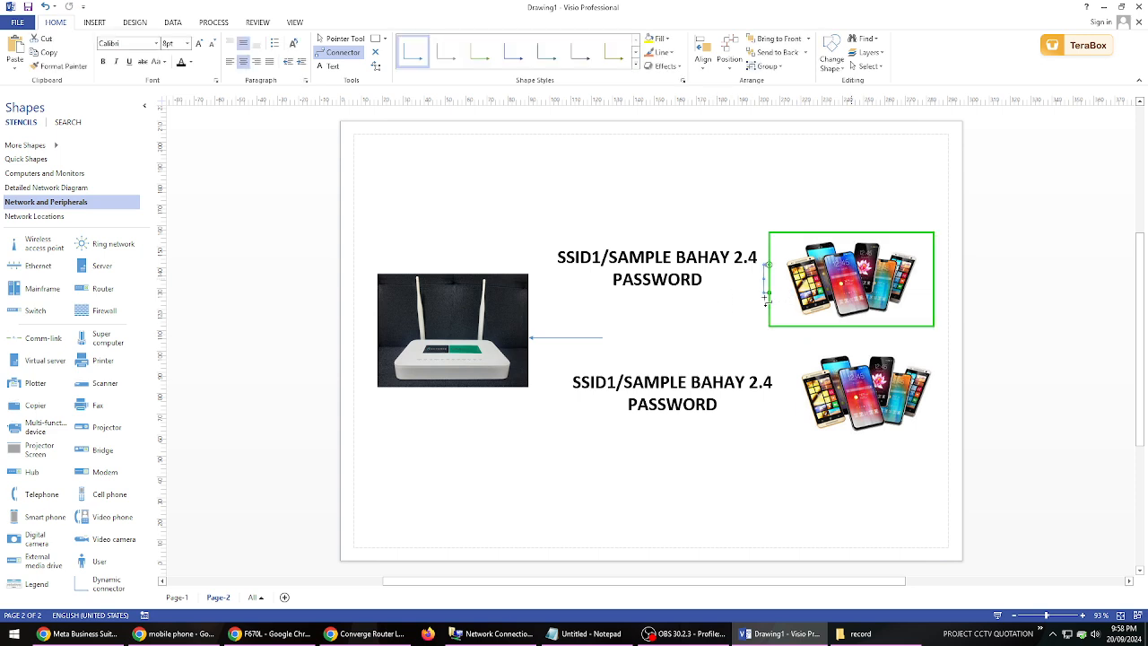
key(Delete)
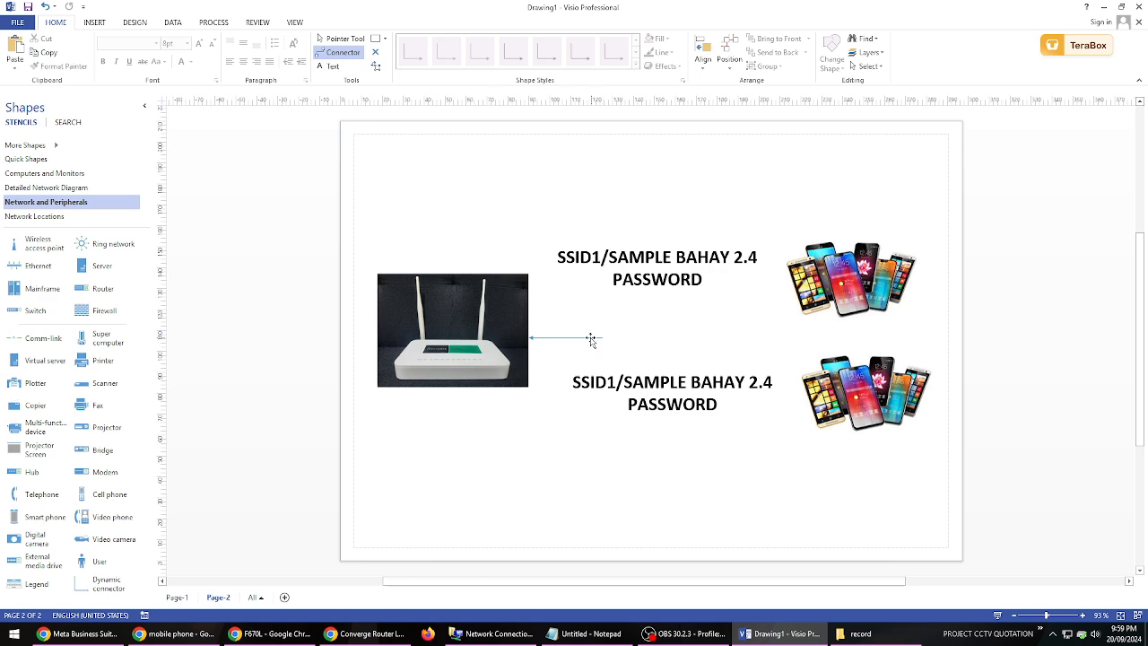
- Delete the leftover short connector arrow beside the router picture
click(328, 41)
click(556, 339)
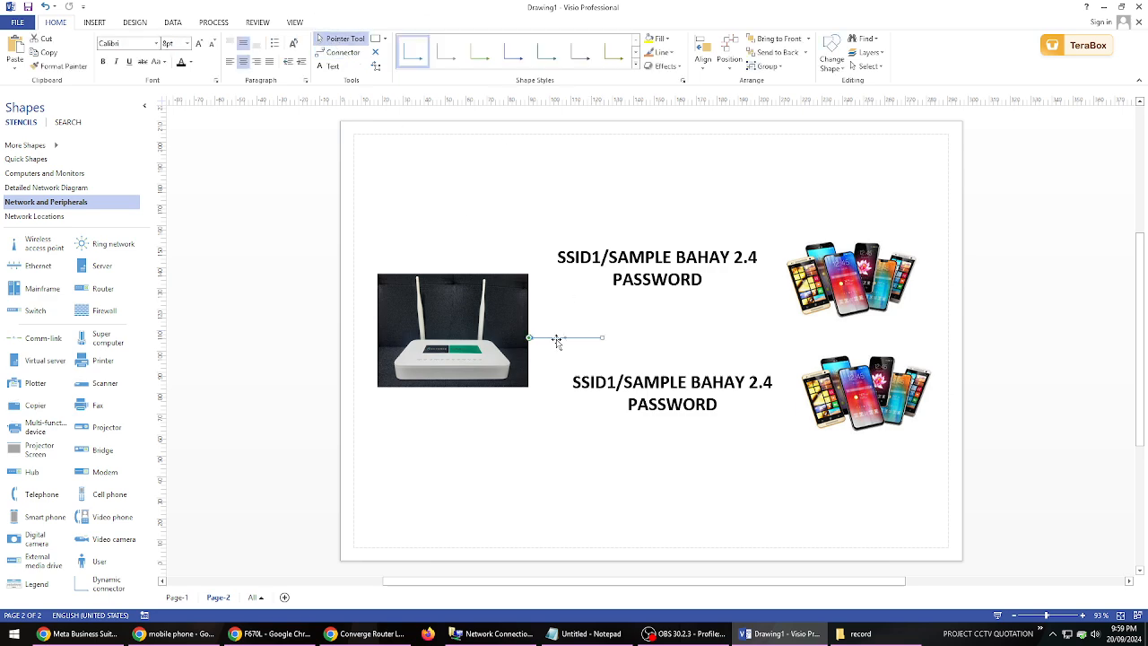
key(Delete)
- Change the lower label's first line to "SSID2/KIDS WIFI 2.4"
double_click(625, 395)
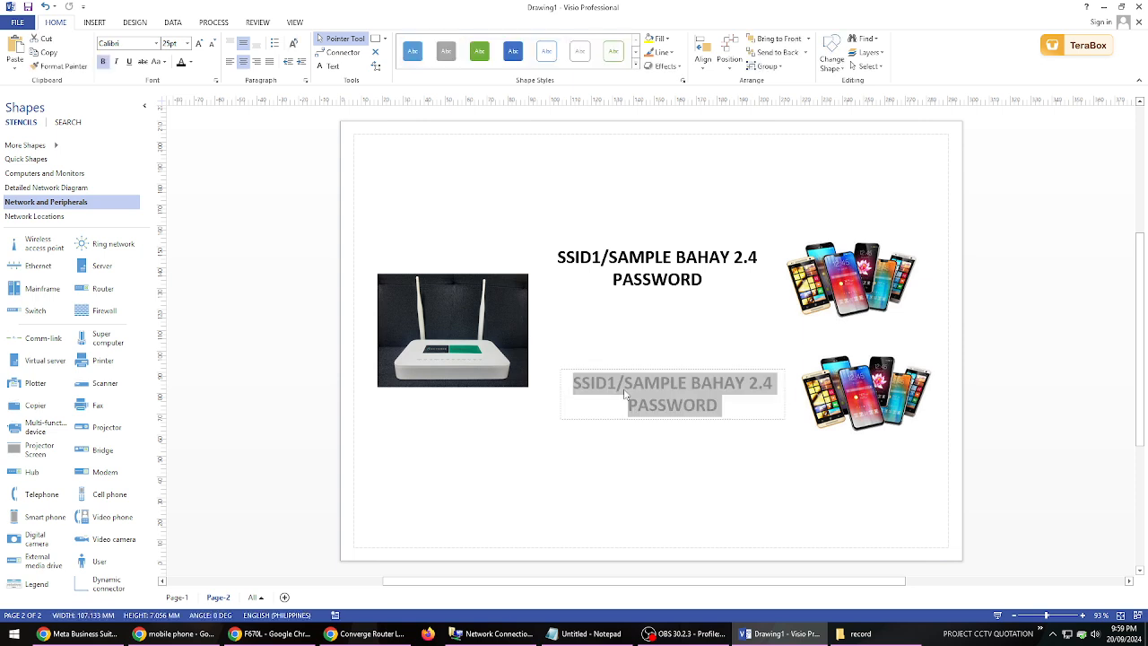
click(617, 393)
key(BackSpace)
text(2)
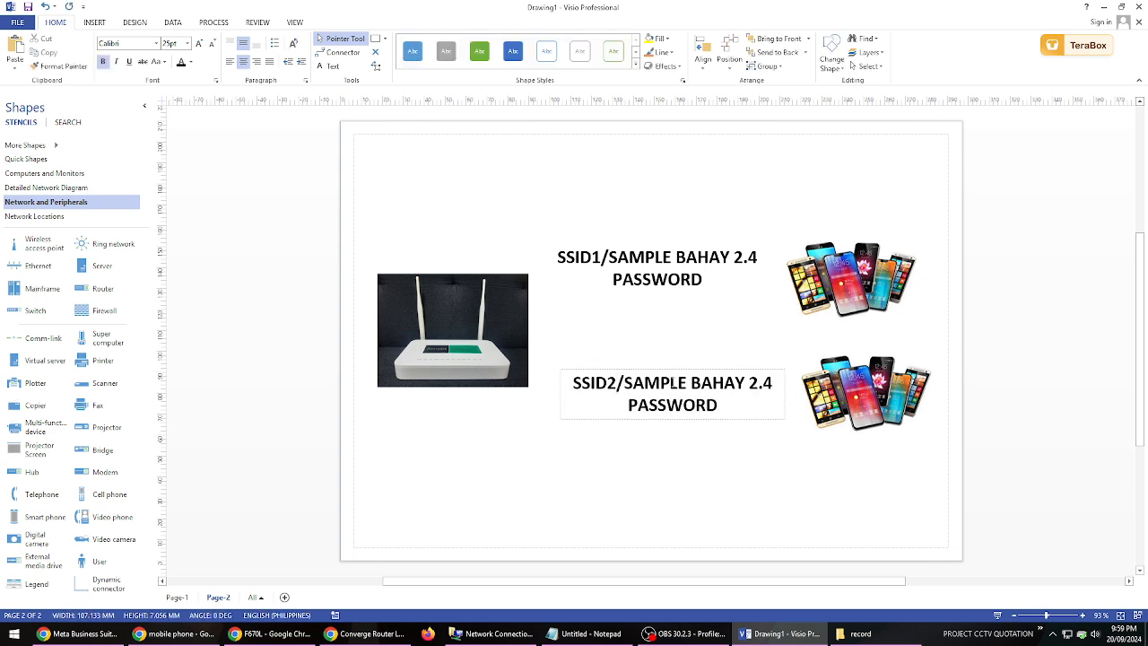
drag(745, 383, 630, 388)
text(KIDS WIF)
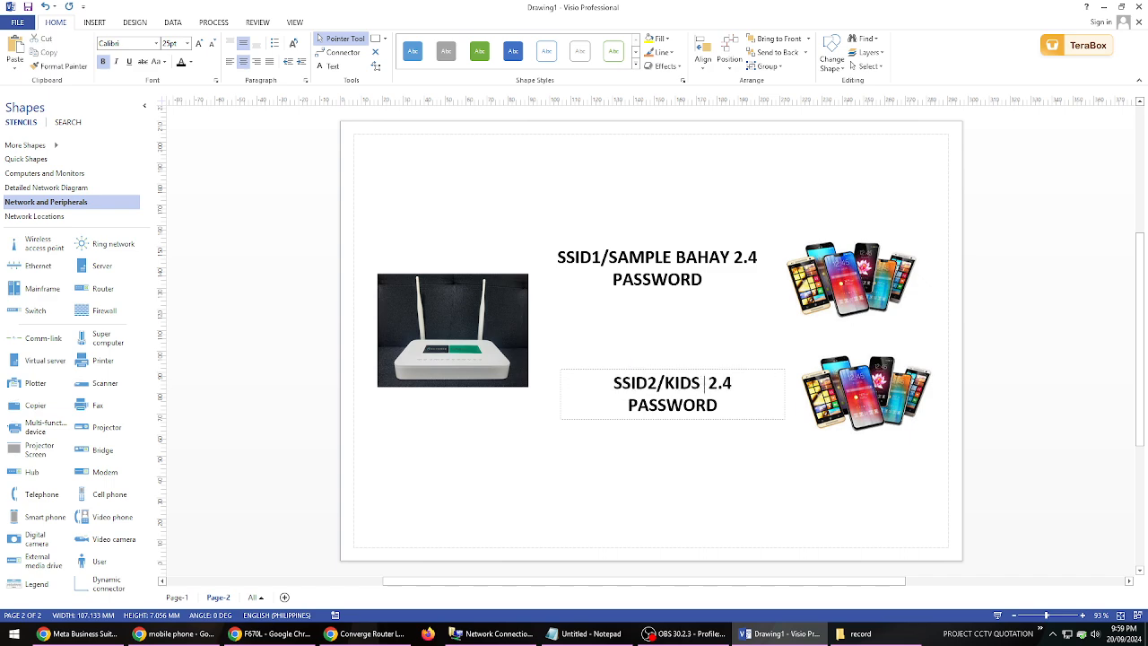
text(I)
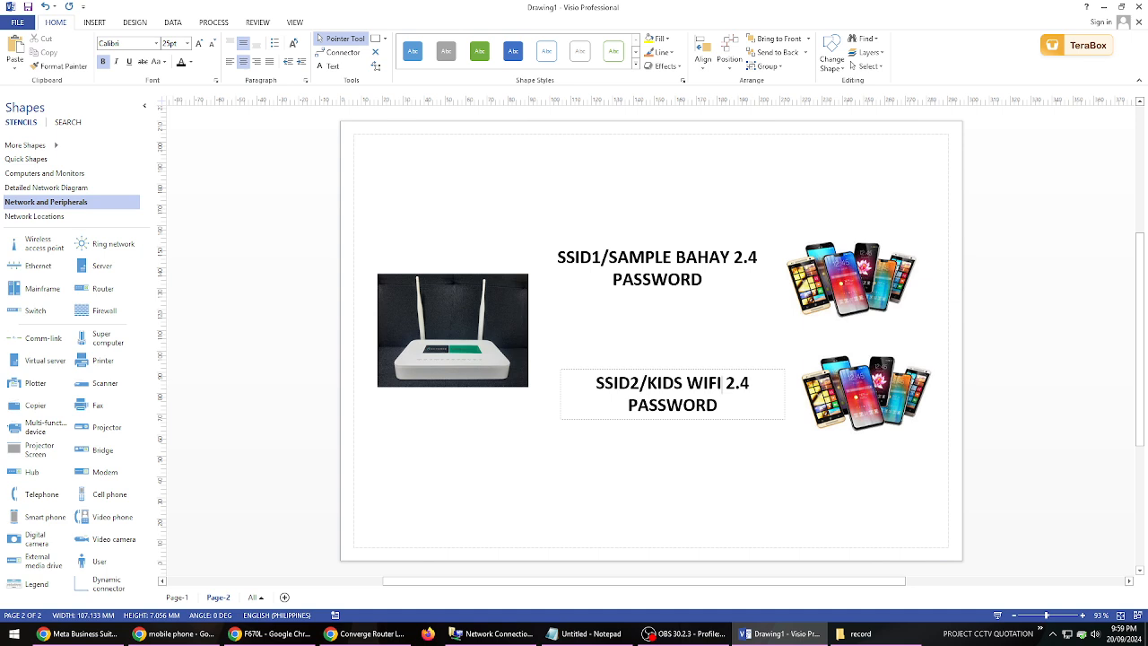
click(649, 433)
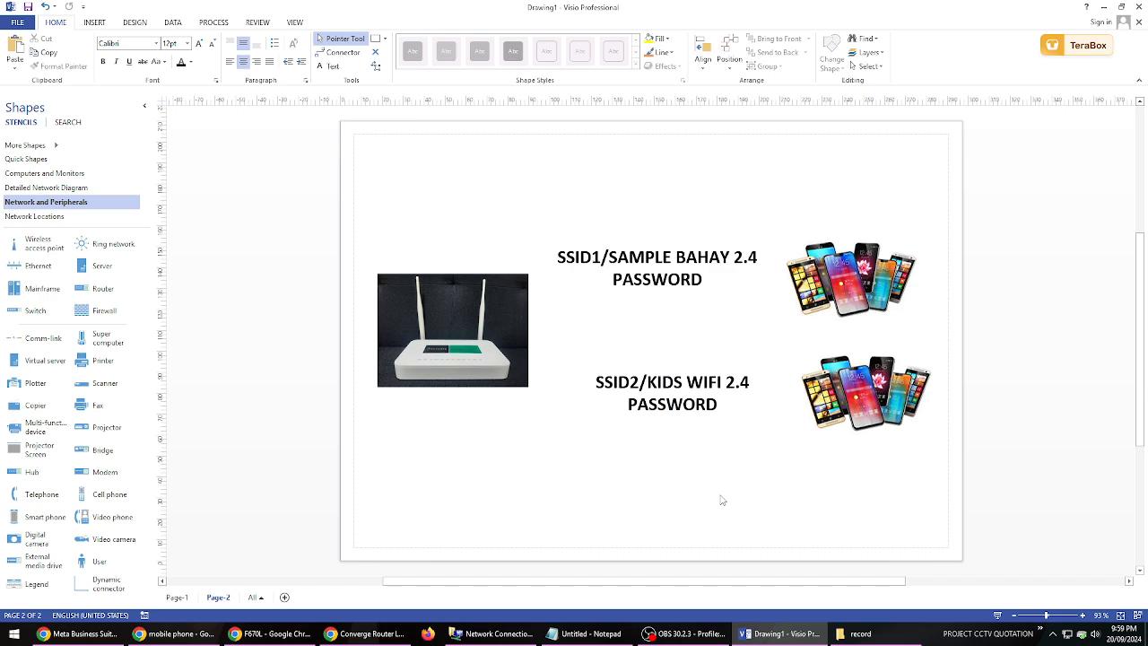
click(679, 396)
click(669, 269)
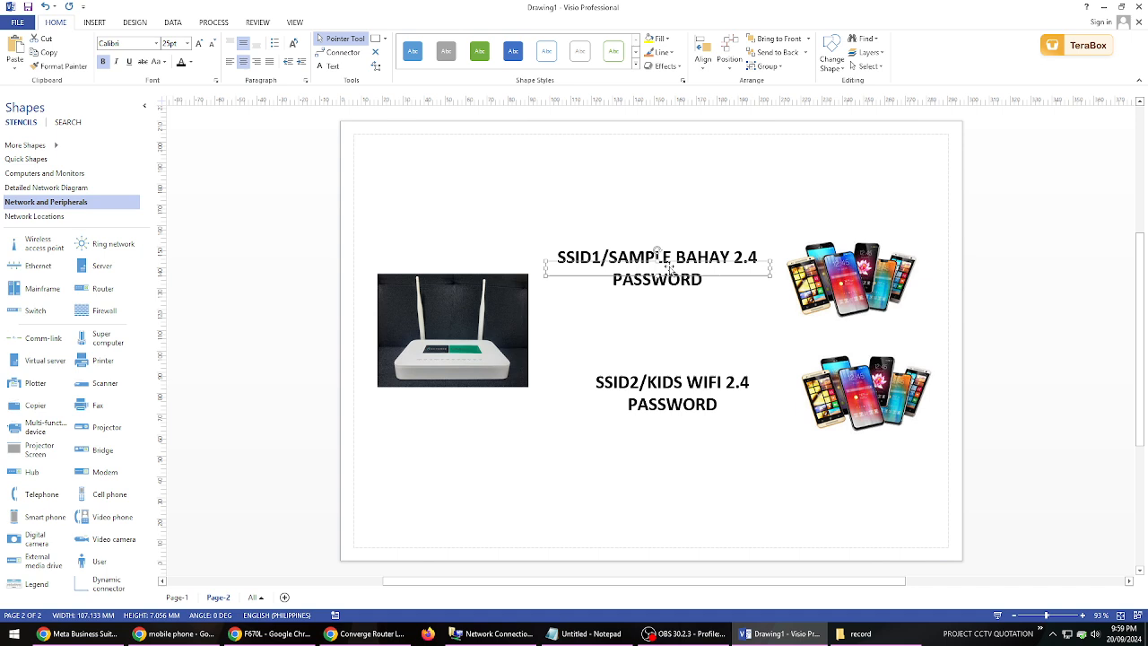
click(680, 400)
click(688, 444)
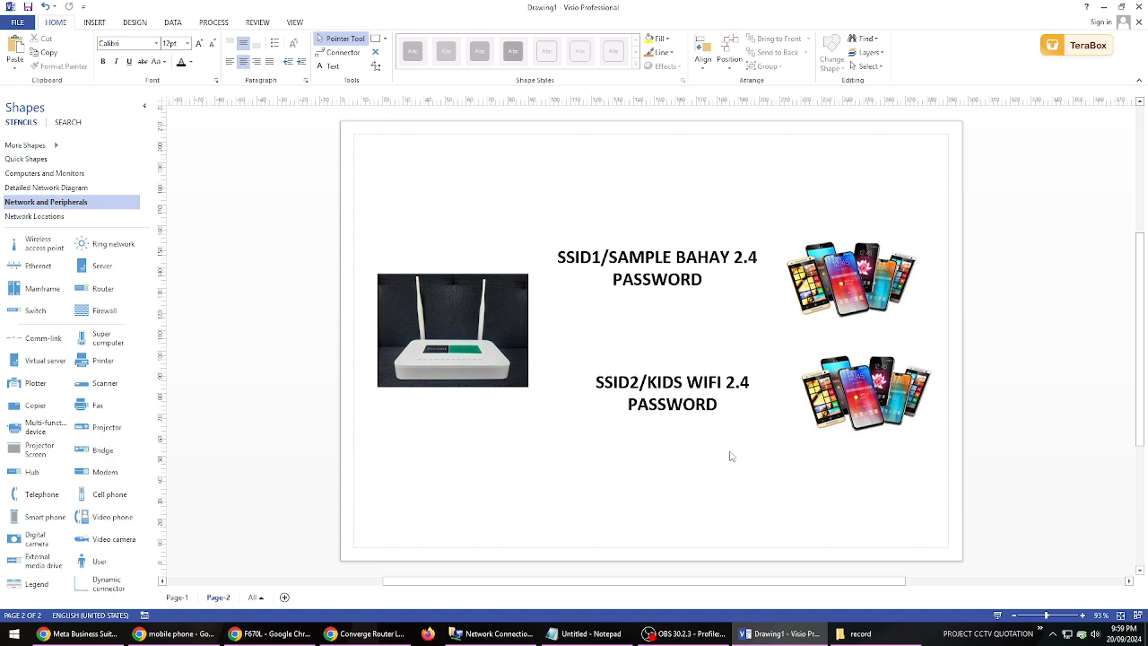
click(664, 273)
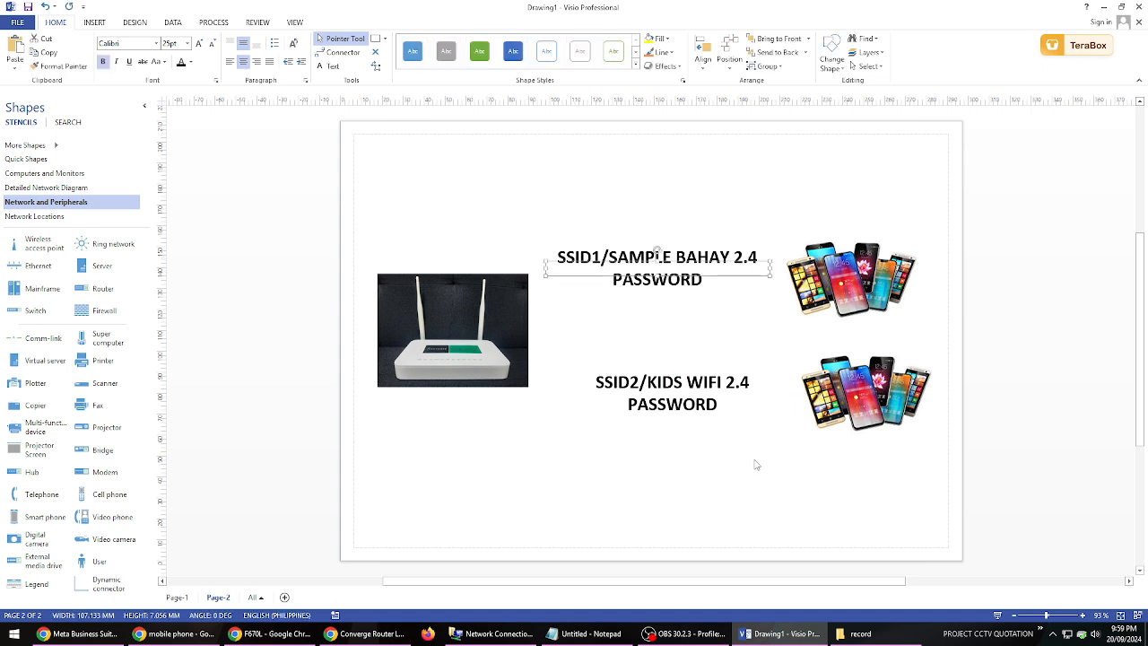
click(758, 466)
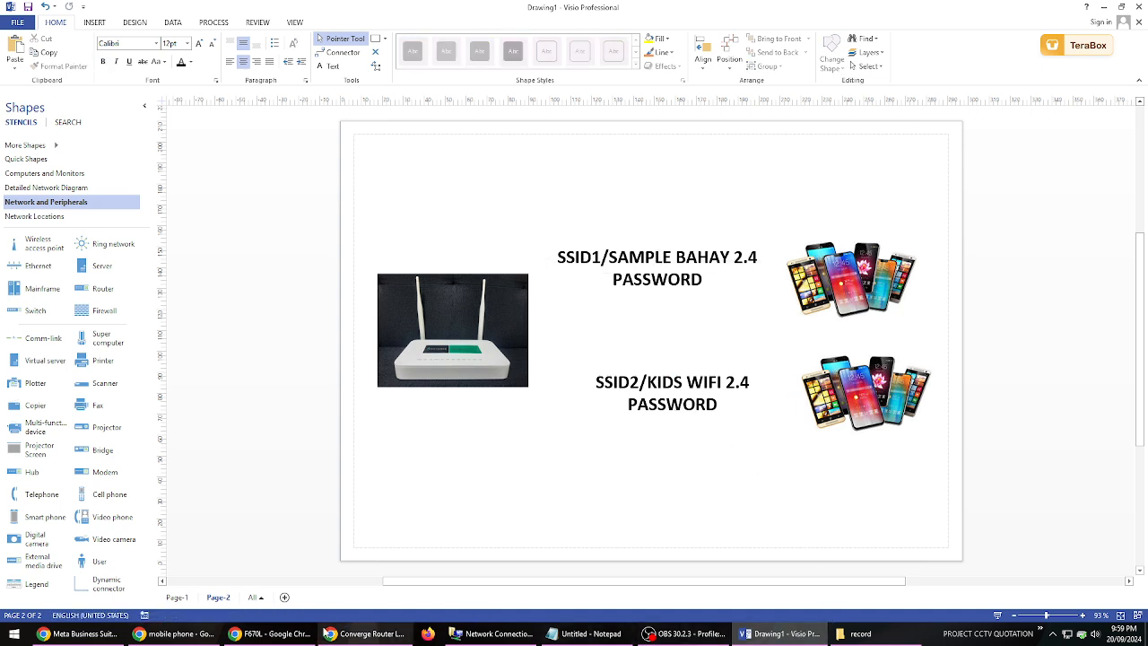
- Switch to the F670L router page in Chrome and view the devices associated with SSID5 on the 5G radio
click(269, 634)
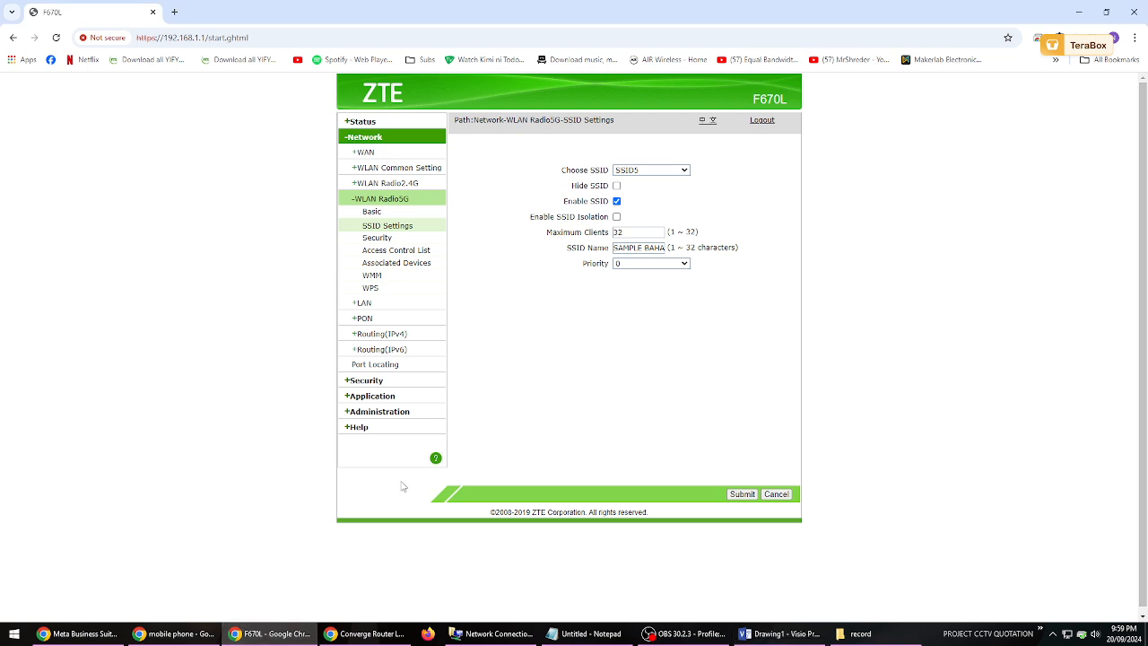
click(418, 262)
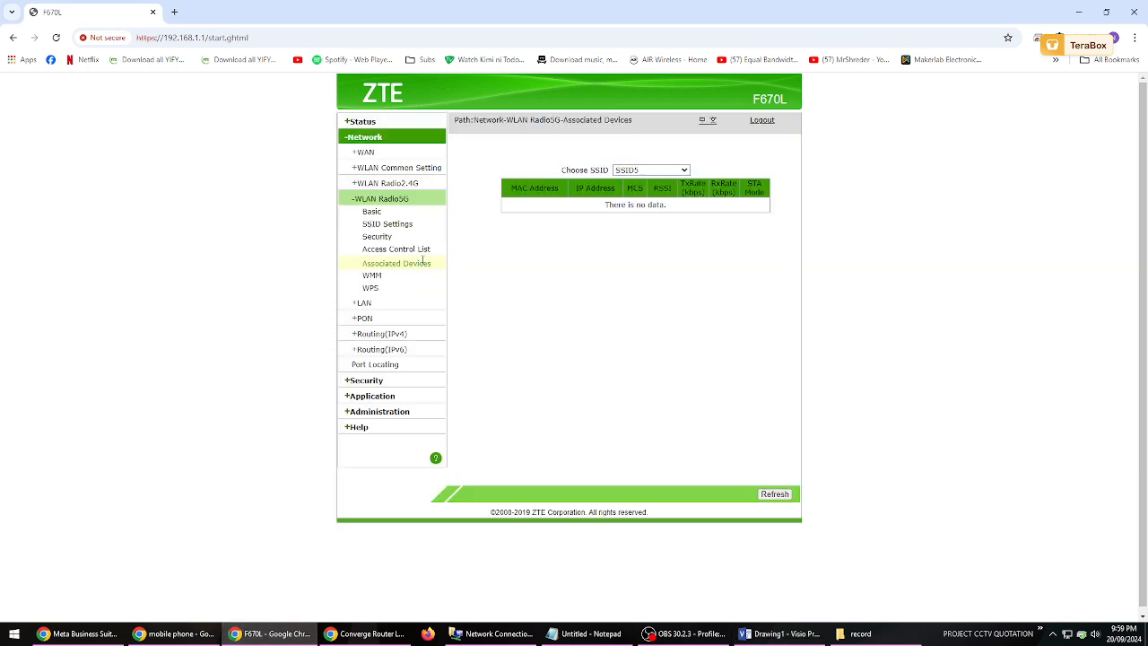
click(649, 172)
click(545, 336)
- View the devices associated with SSID1 on the router's 2.4G radio
click(415, 185)
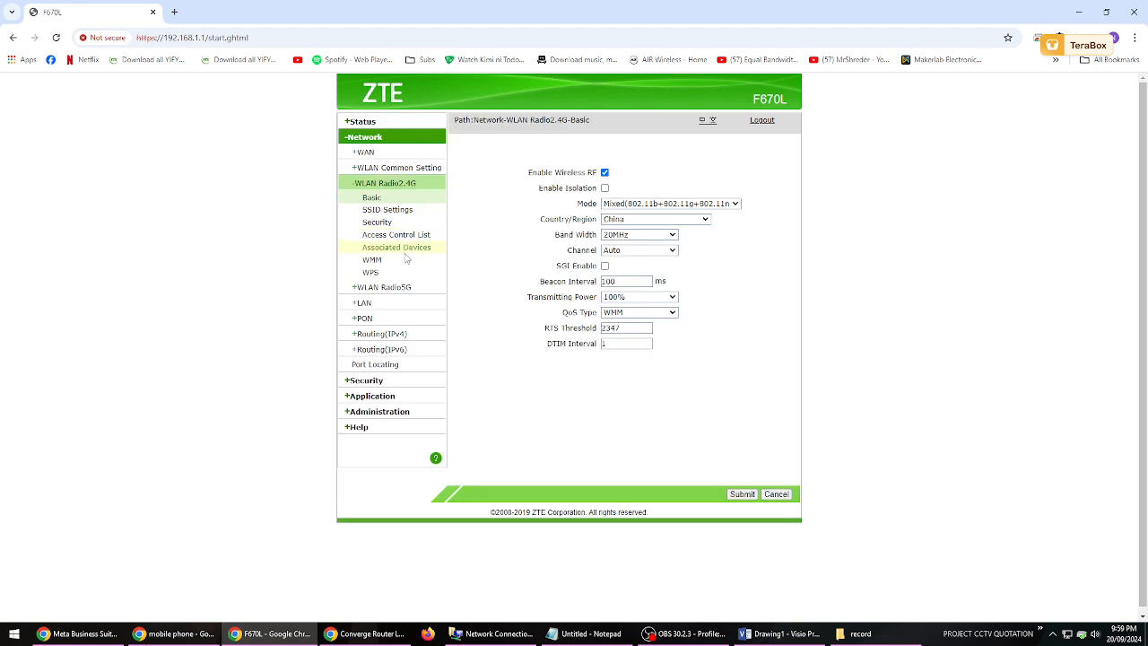
click(405, 256)
click(677, 175)
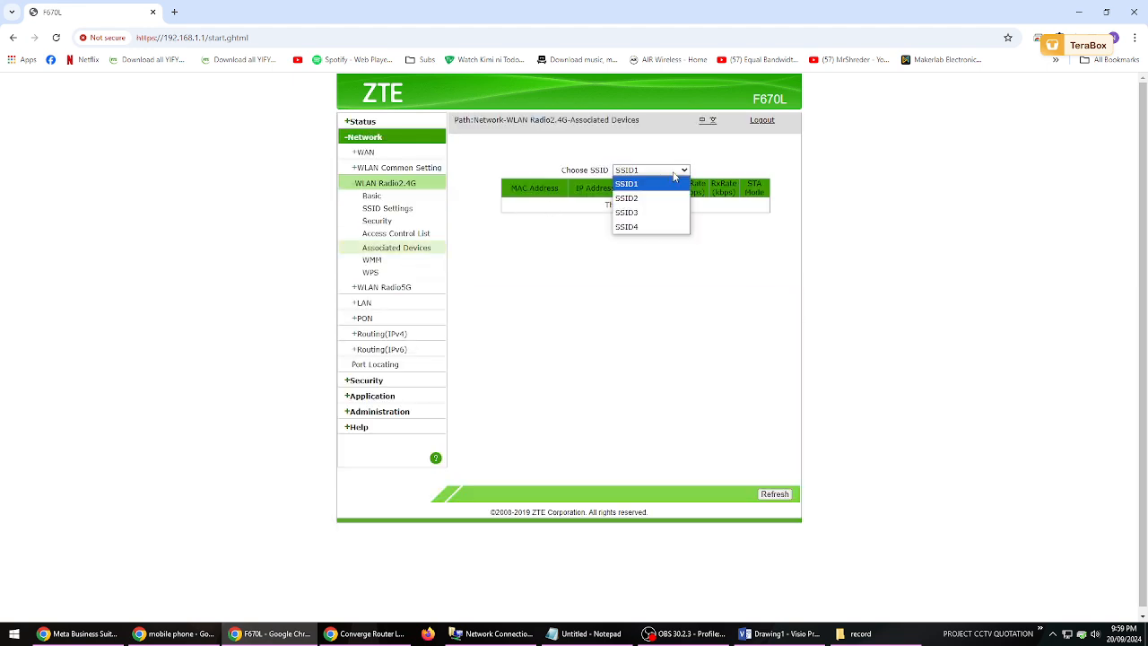
click(697, 275)
click(682, 175)
click(656, 185)
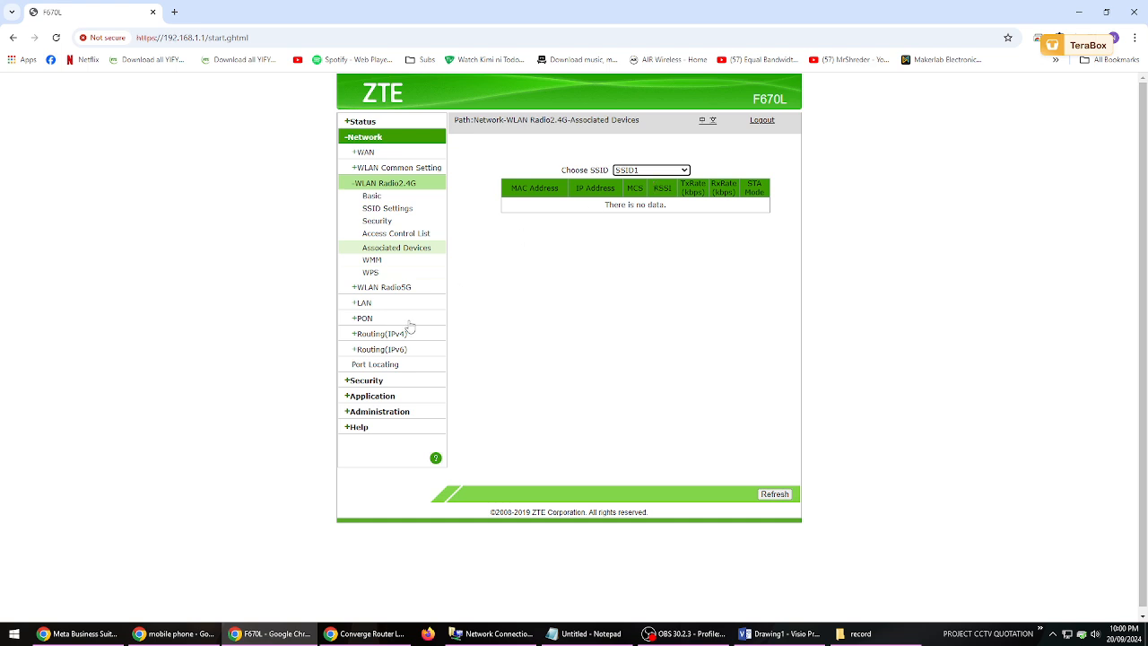
- Rename SSID5 on the 5G radio to "SAMPLE BAHAY 5G" and submit the SSID settings
click(391, 288)
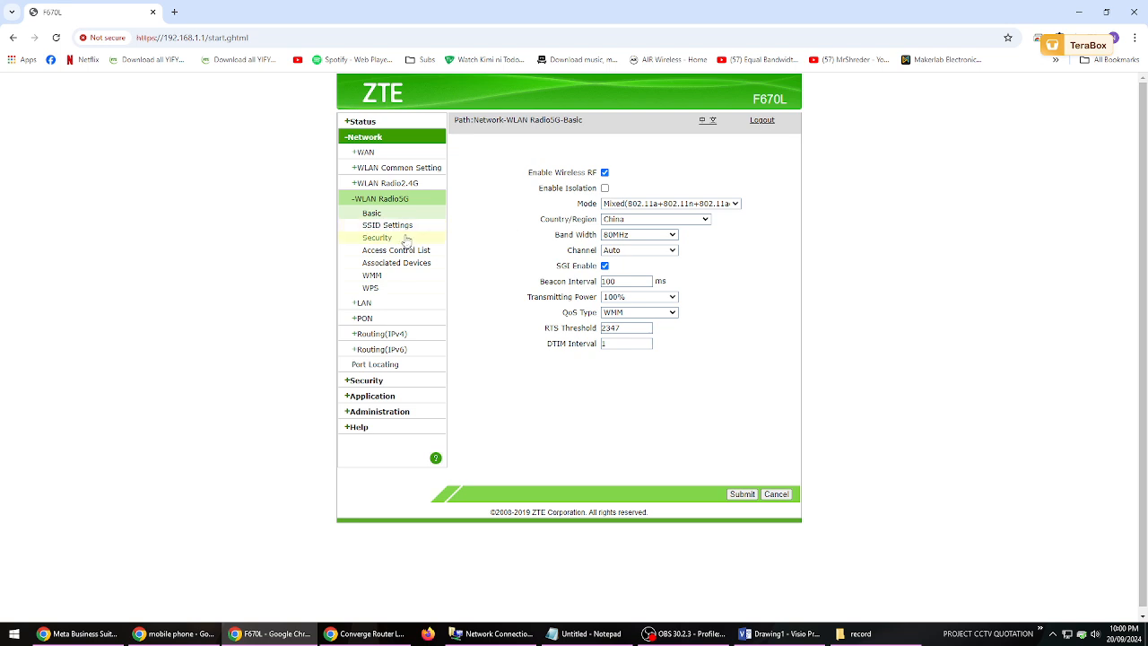
click(402, 226)
click(662, 171)
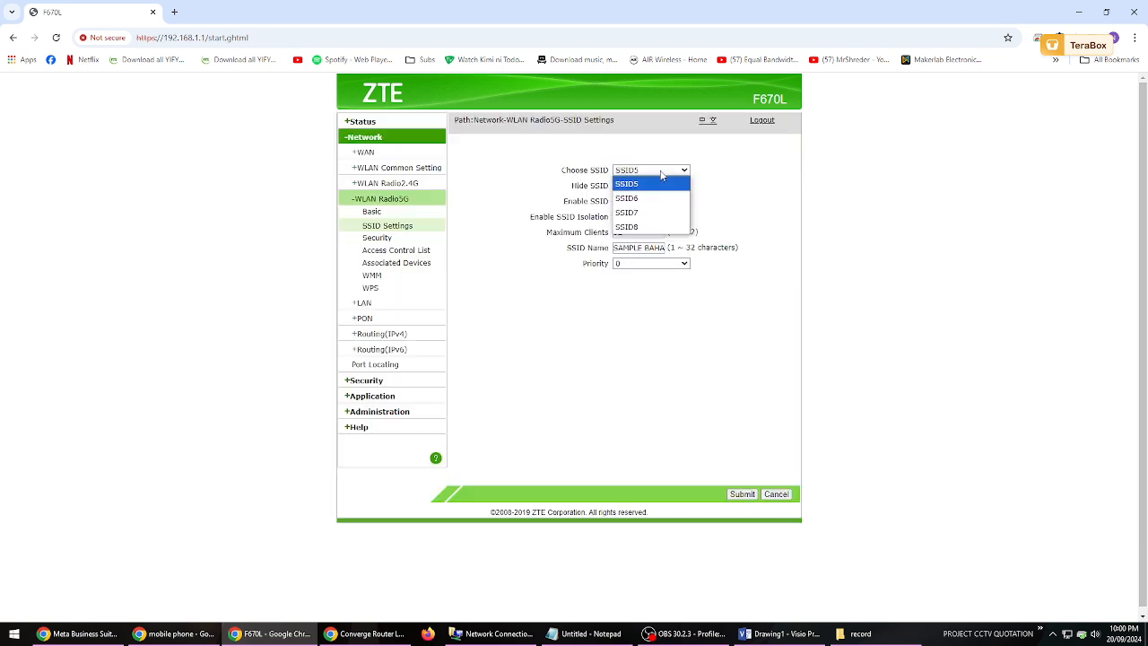
drag(660, 247, 683, 246)
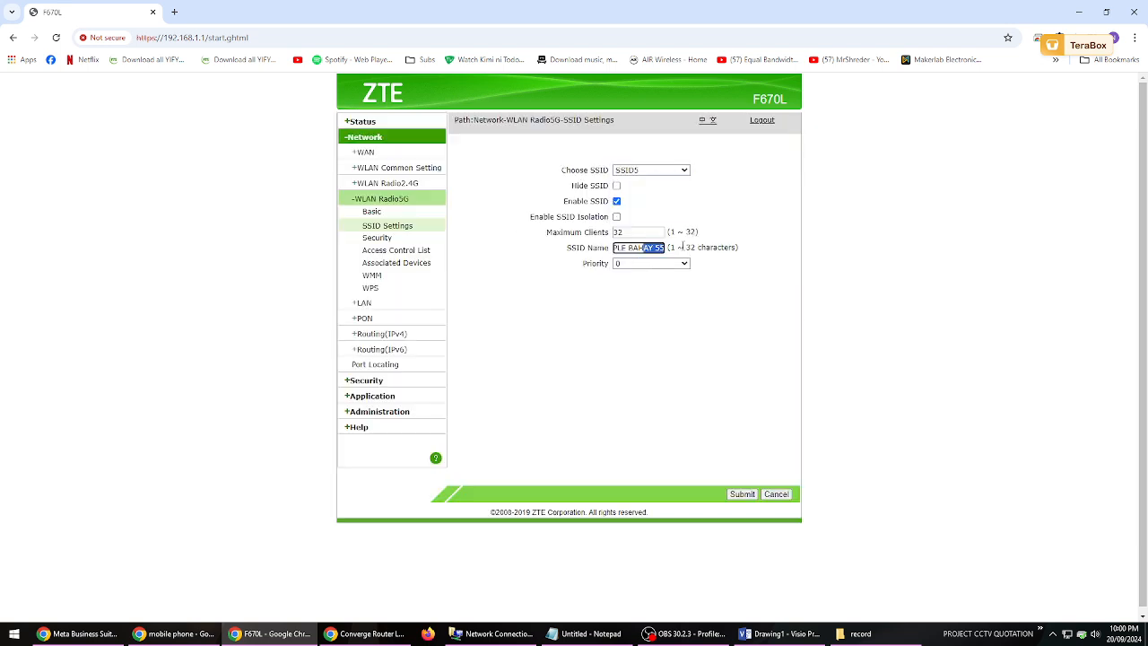
click(683, 264)
click(663, 248)
key(Right)
key(Right)
key(Right)
key(Right)
key(BackSpace)
text(G)
click(741, 494)
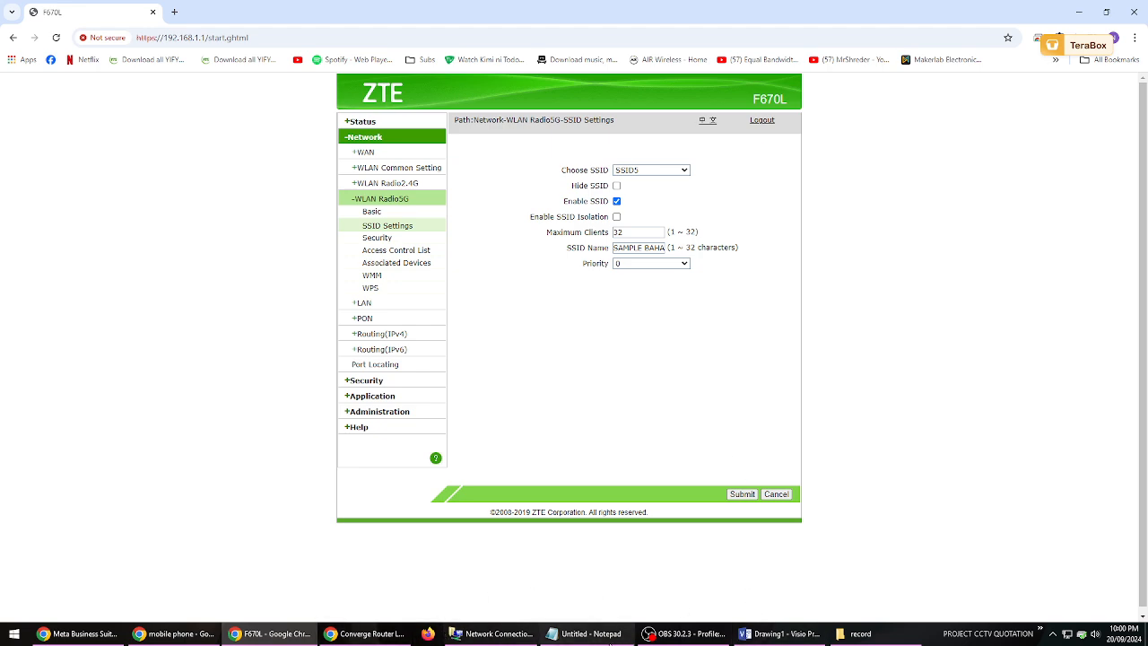
- Switch to the Visio drawing and examine the SSID1 and SSID2 labels with their password lines
click(779, 633)
click(668, 258)
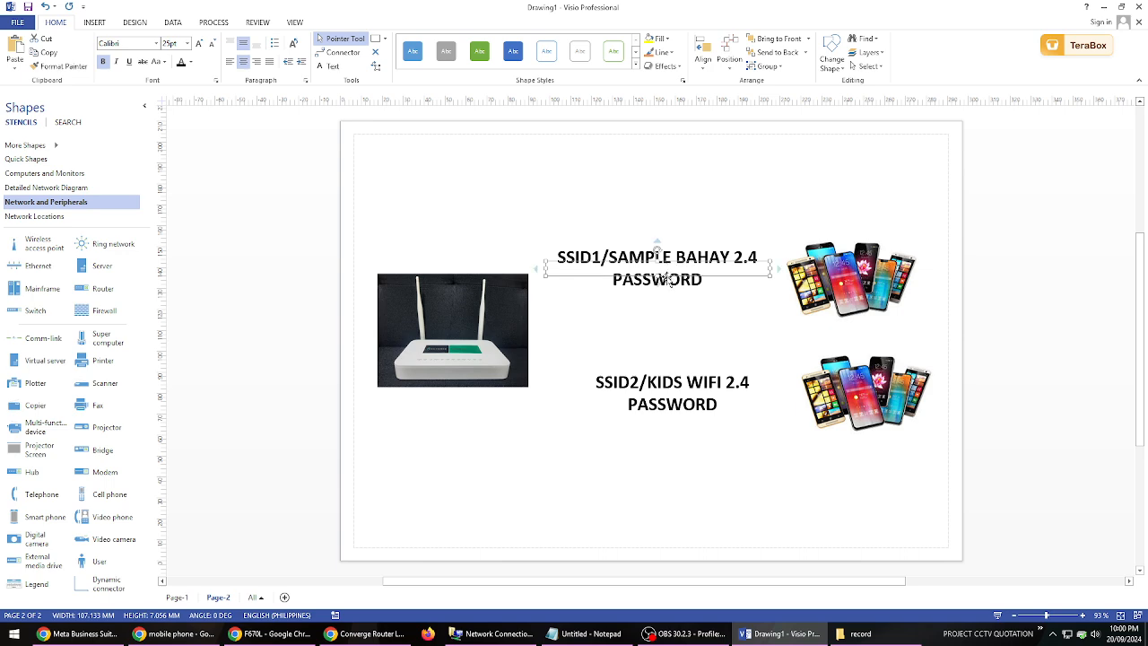
click(673, 315)
click(657, 265)
click(659, 292)
click(657, 262)
click(671, 391)
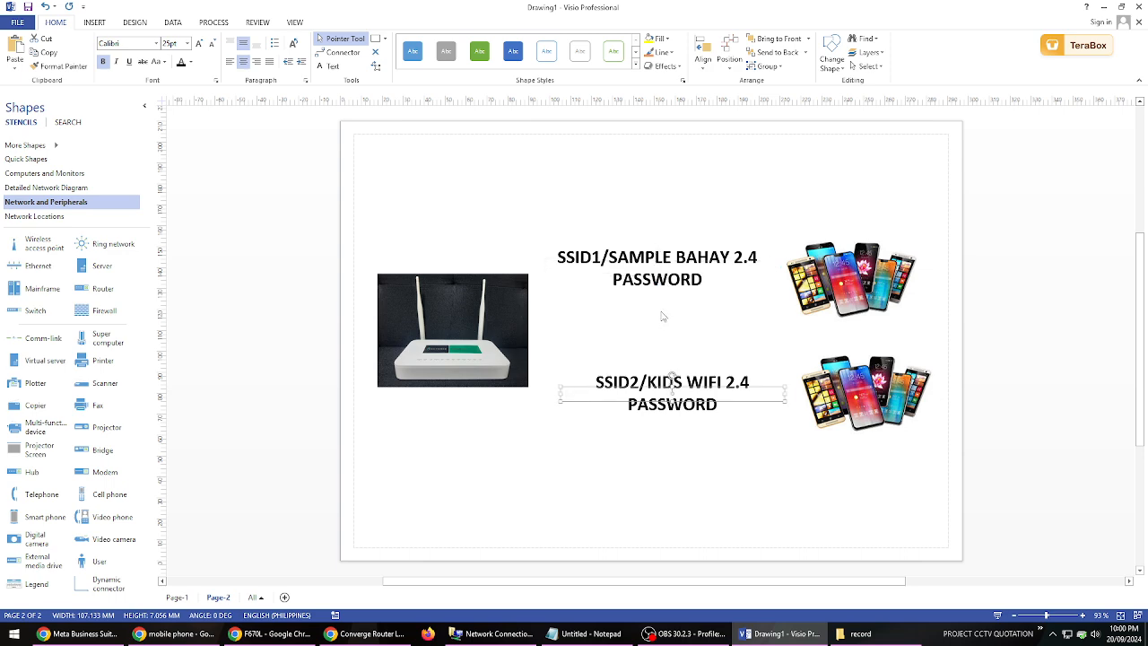
click(662, 385)
click(666, 275)
click(681, 402)
click(658, 265)
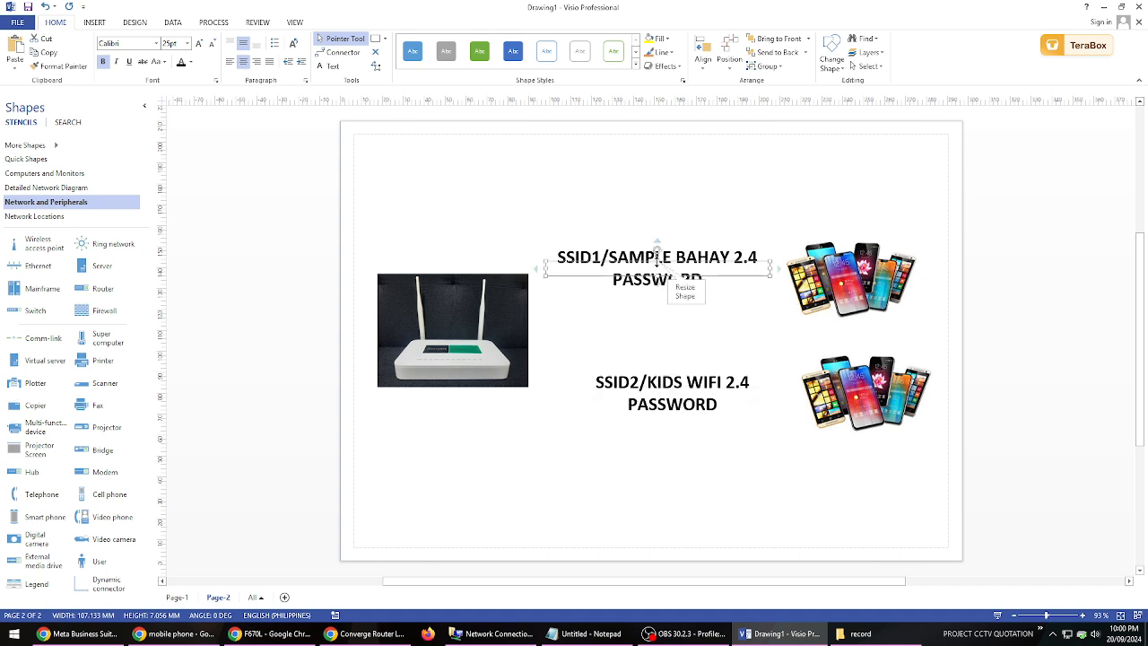
click(677, 327)
click(675, 275)
click(684, 298)
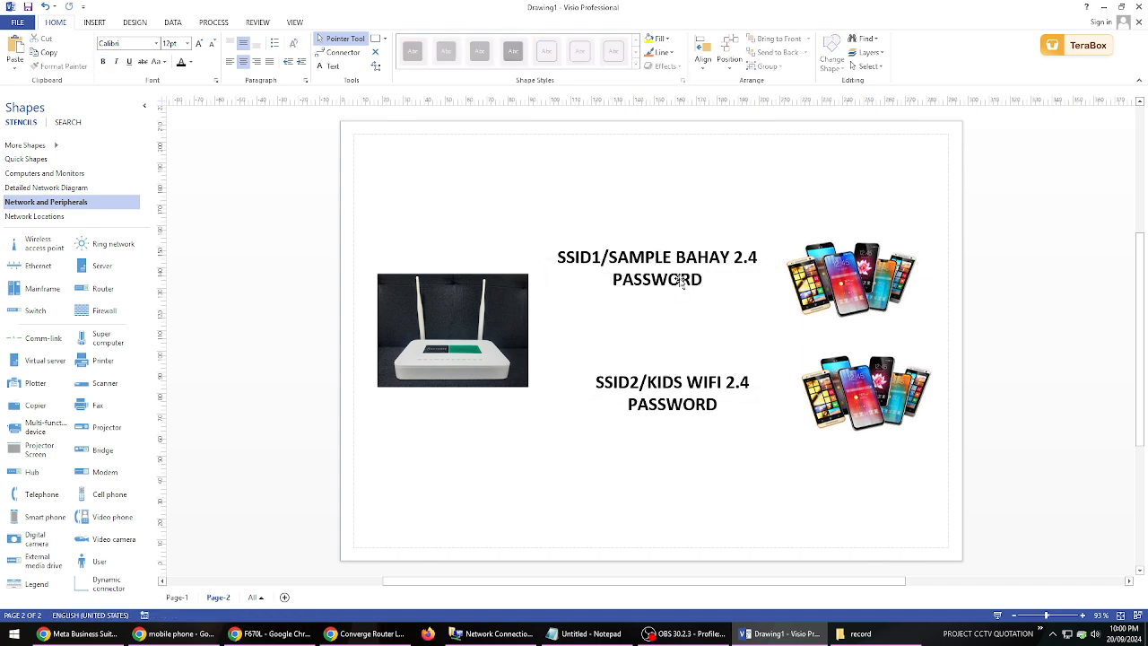
click(678, 277)
click(692, 384)
click(691, 341)
click(671, 271)
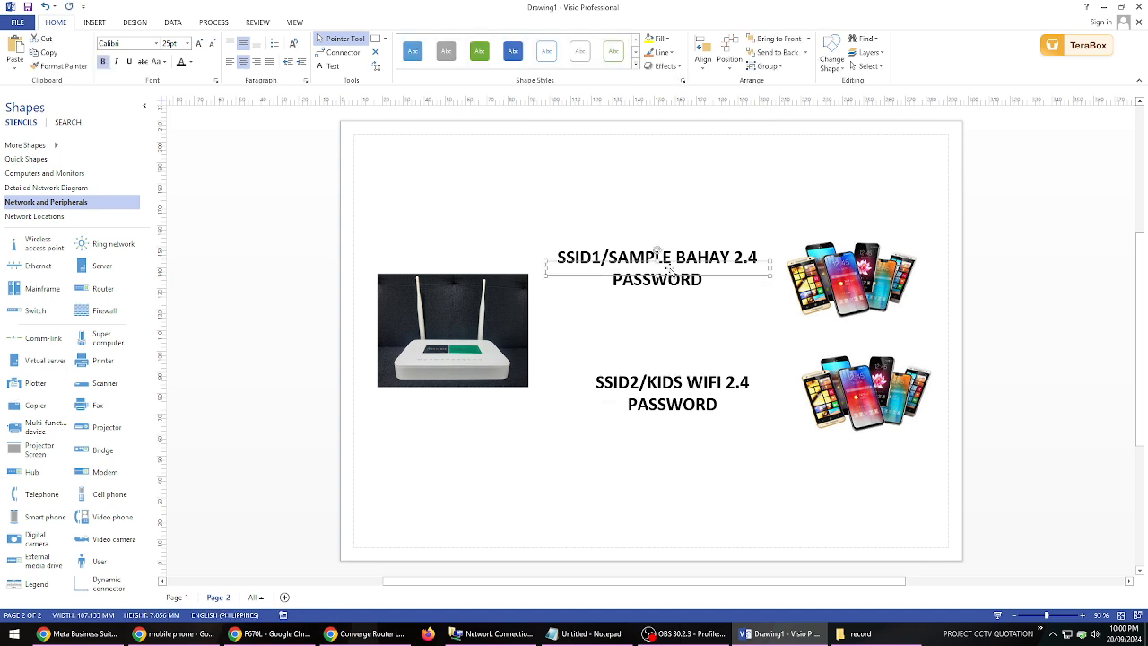
- Return to the router page in Chrome and check the associated devices of the 5G radio and the 2.4G radio
click(305, 635)
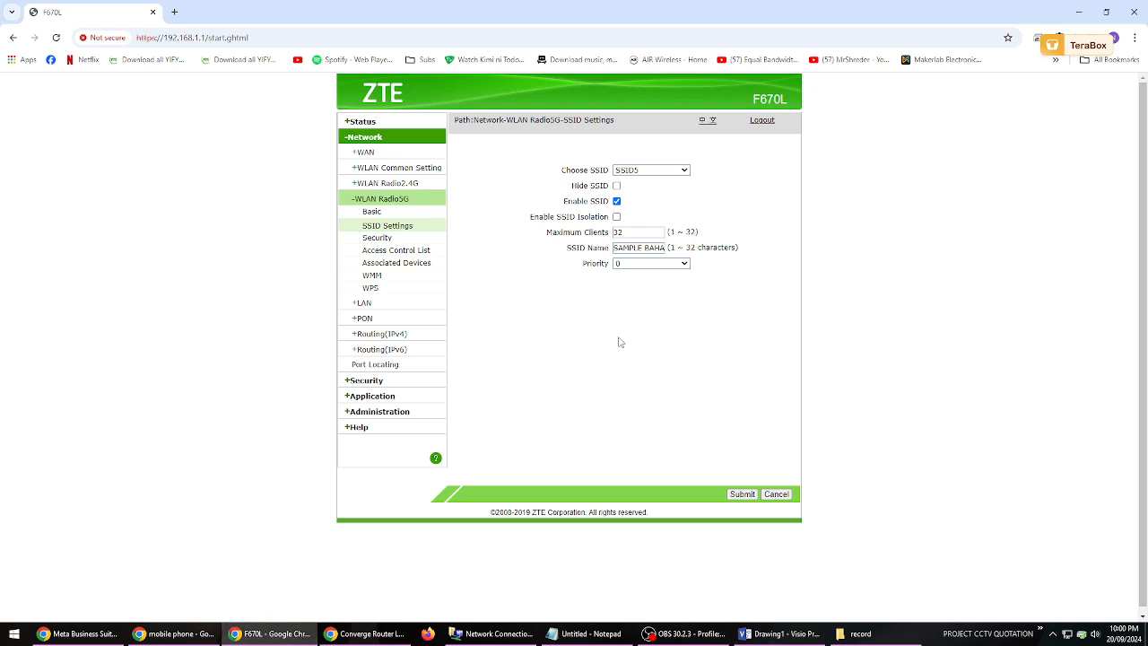
click(409, 262)
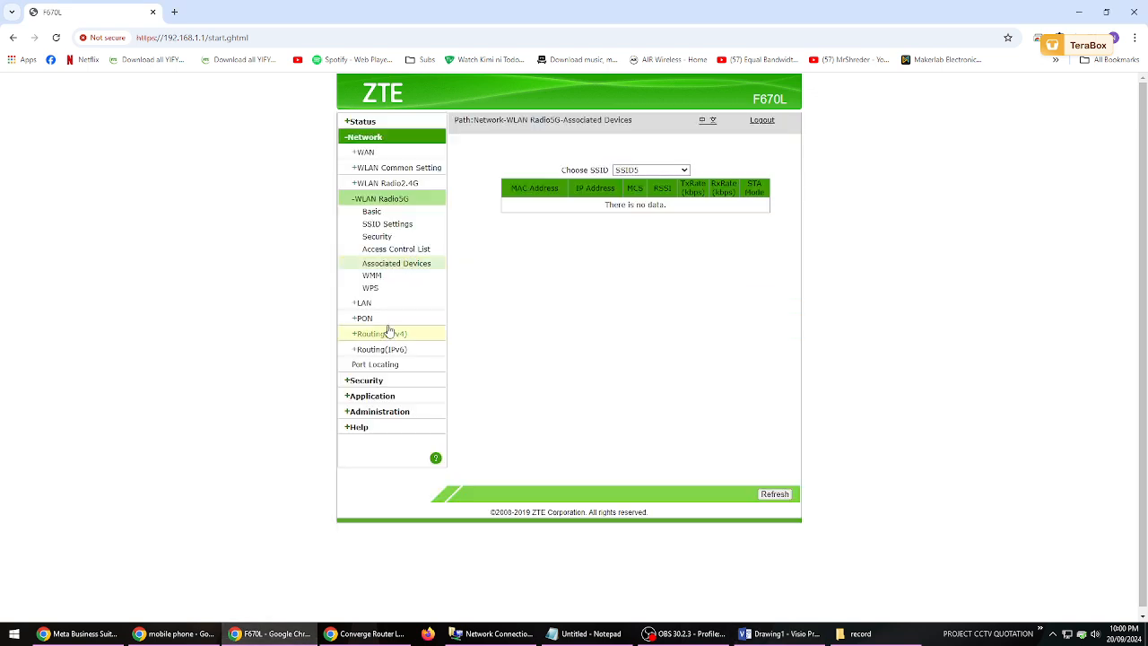
click(386, 183)
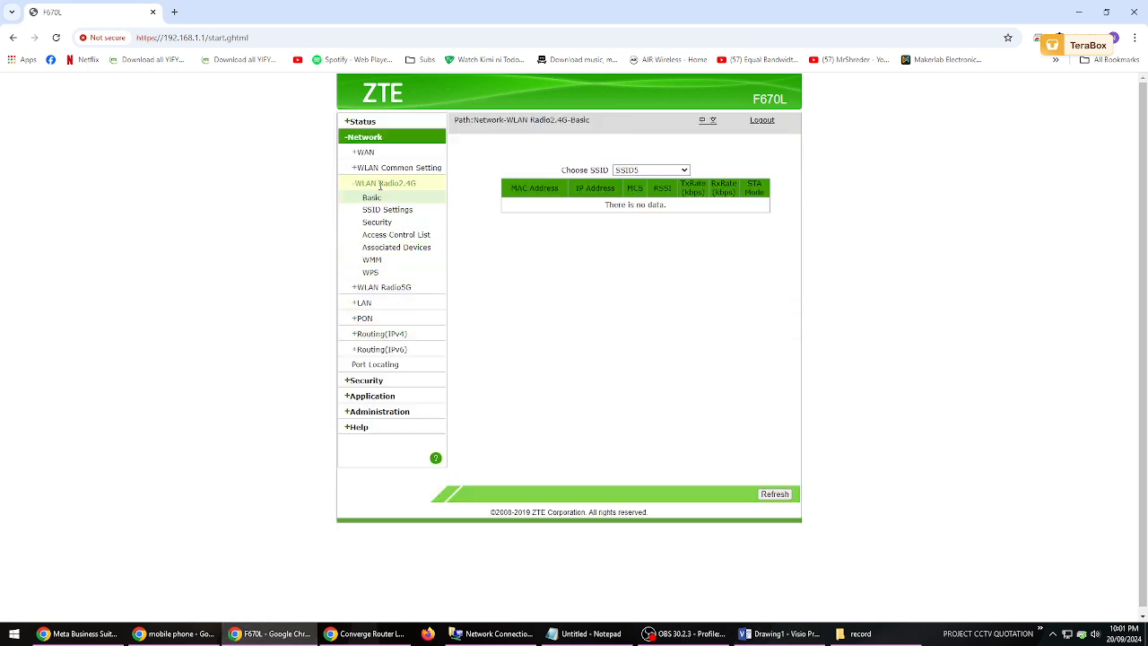
click(394, 248)
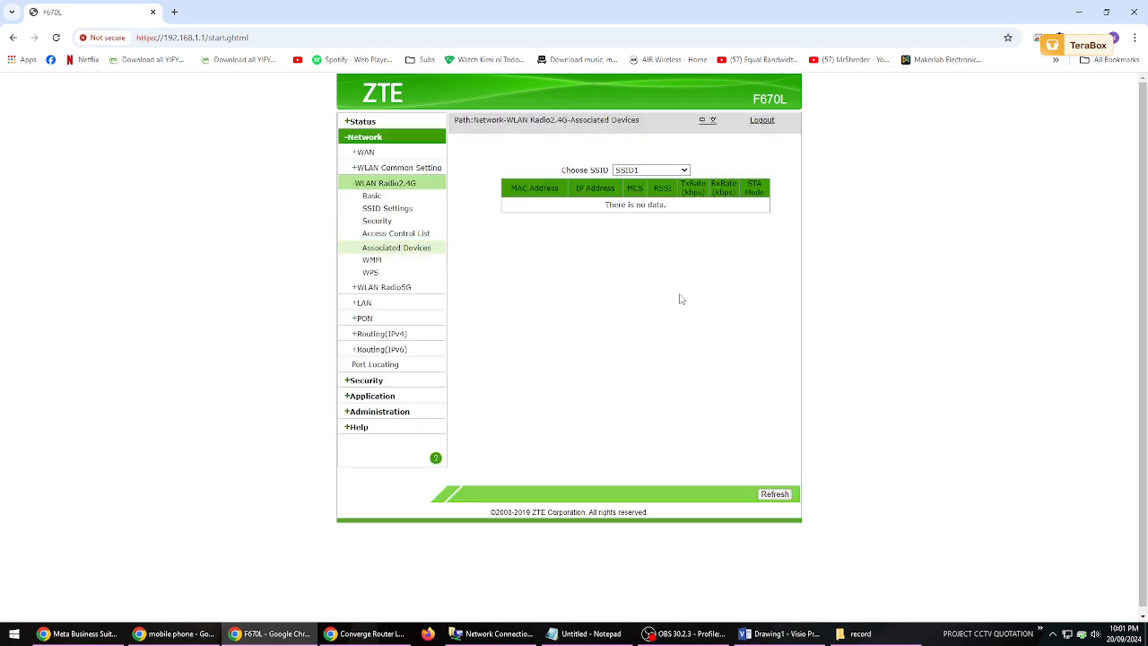
- Select SSID1 for the 2.4G associated devices list and refresh the list
click(687, 170)
click(661, 187)
click(666, 172)
click(637, 188)
click(638, 173)
click(638, 185)
click(773, 494)
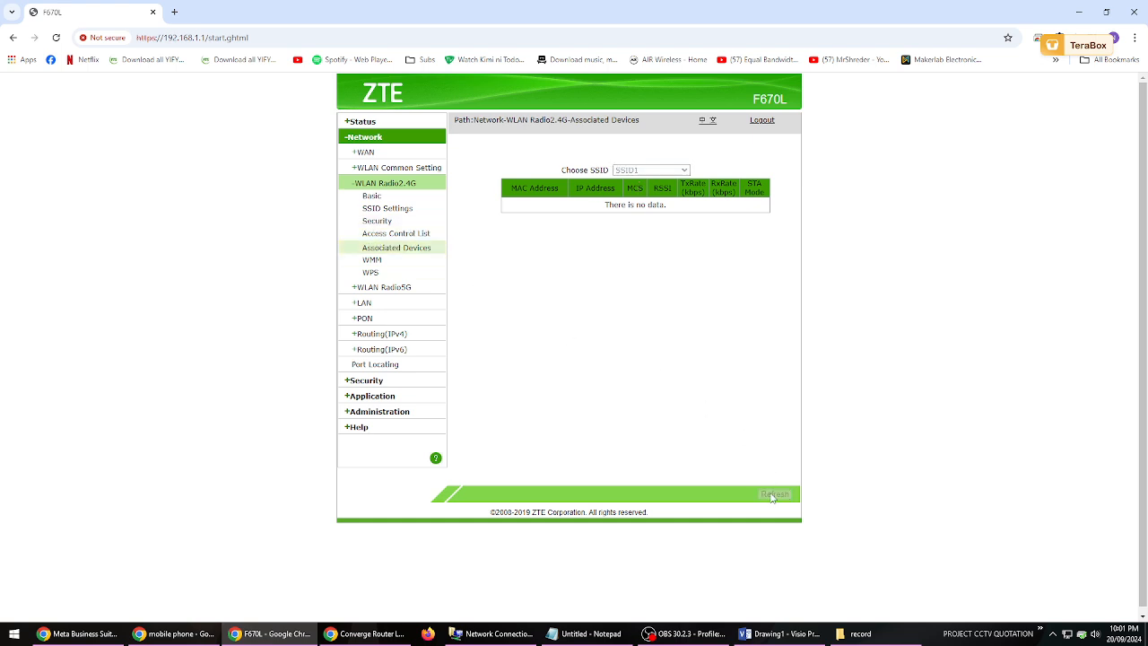
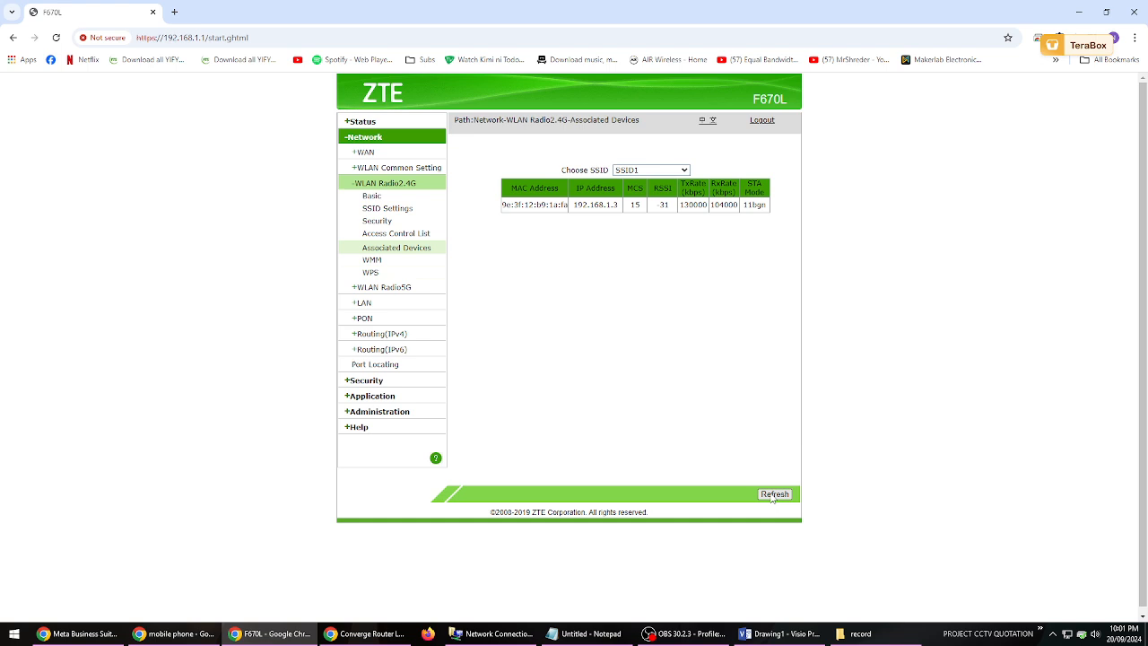
- Look through the 2.4G SSID settings for SSID1 and SSID2, ending on SSID1
click(388, 208)
click(659, 175)
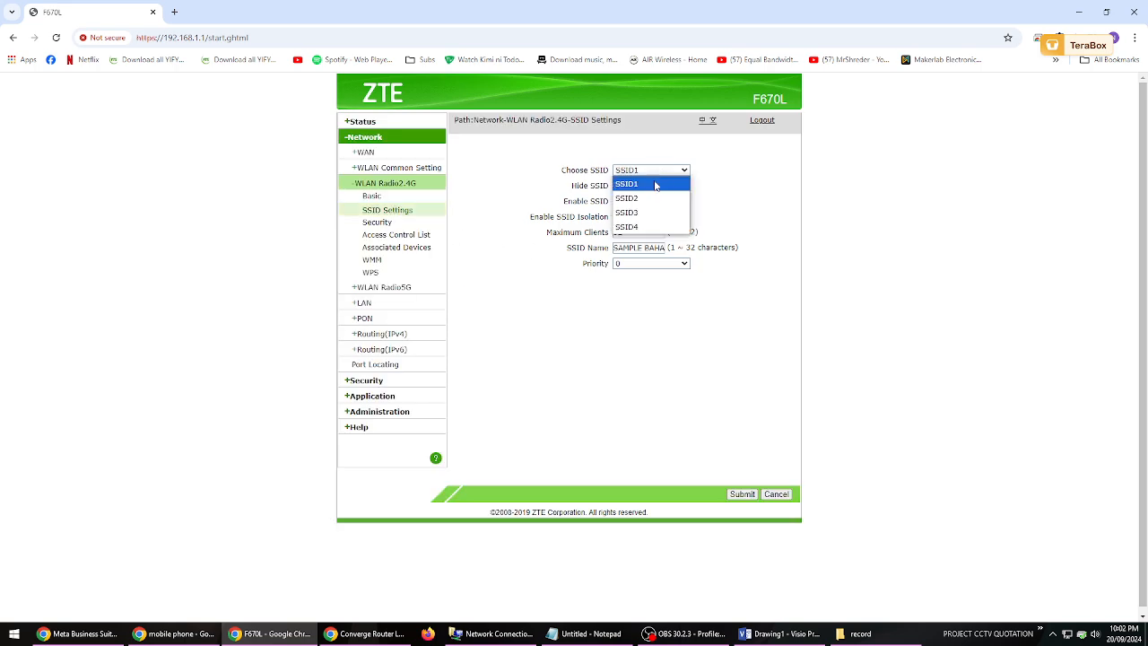
click(650, 197)
click(658, 170)
click(655, 182)
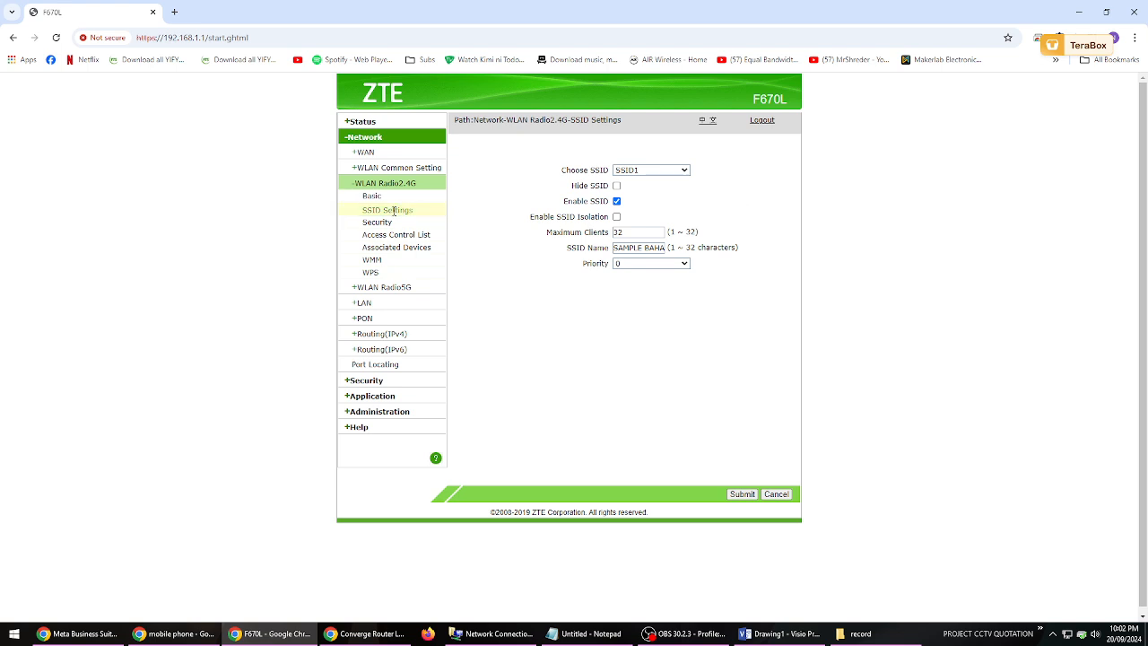
- View and refresh the 2.4G associated devices list, then reload it after a visit to the basic settings
click(396, 247)
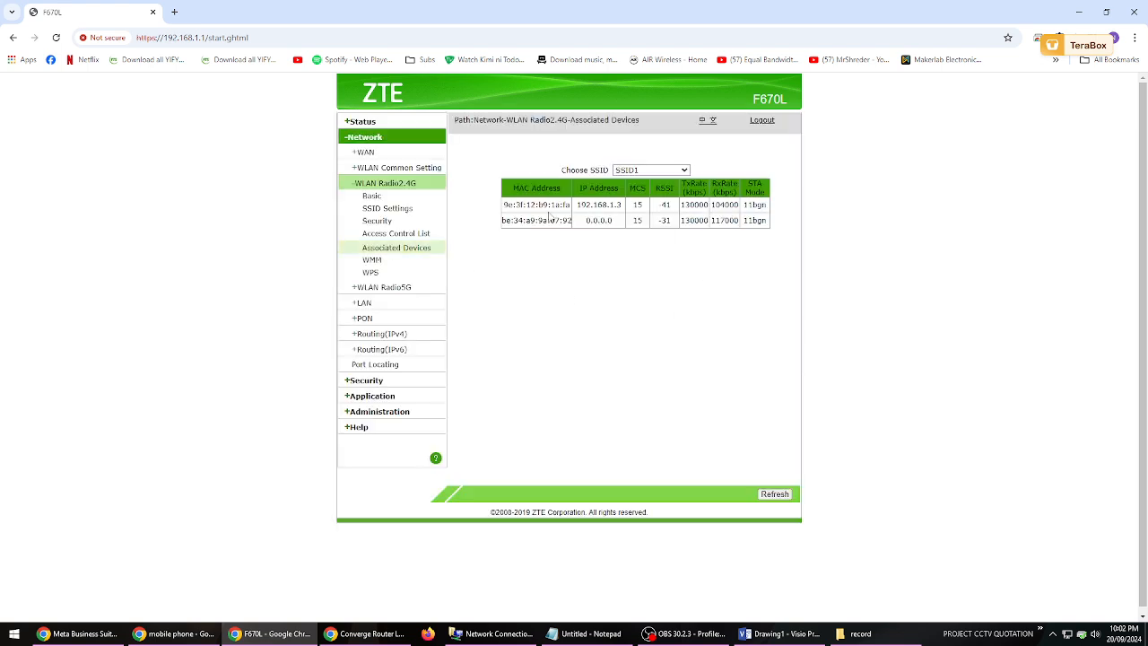
click(767, 496)
click(373, 196)
click(393, 248)
- Compare the 2.4G associated devices of SSID1 and SSID2 and end on SSID2's list
click(651, 172)
click(641, 197)
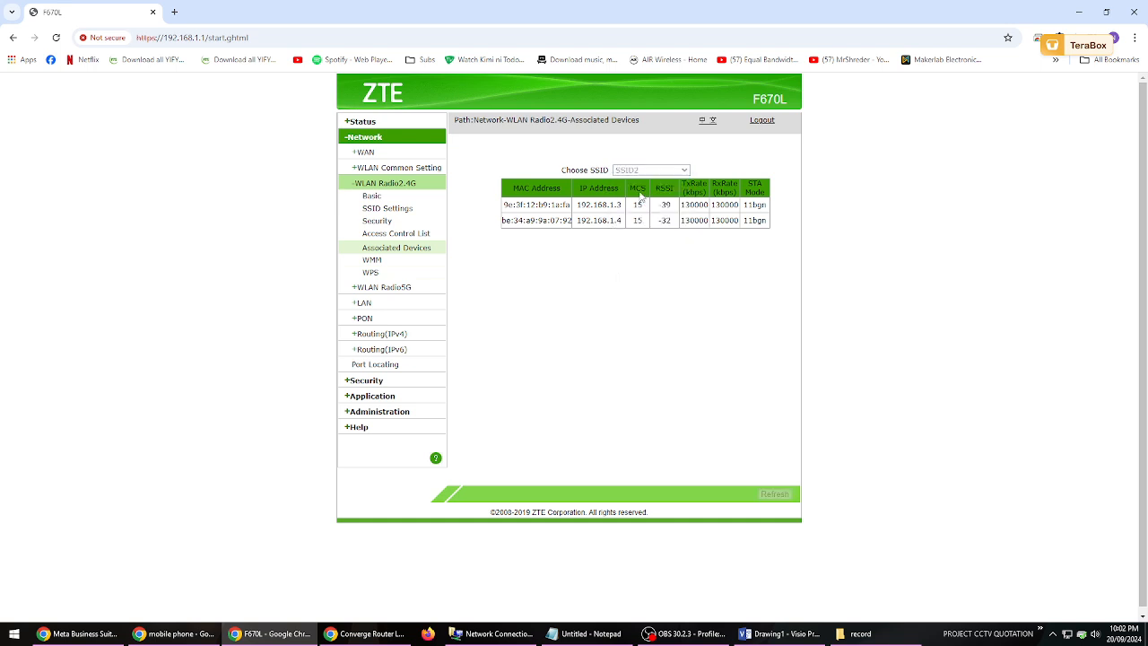
click(650, 172)
click(645, 184)
click(650, 172)
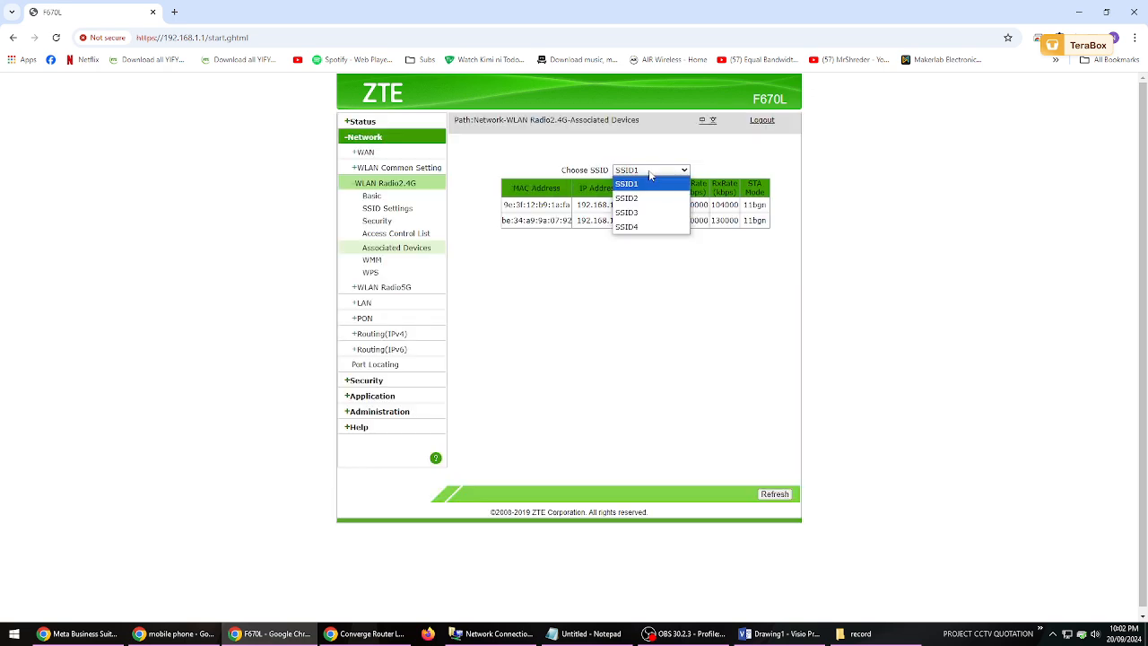
click(641, 197)
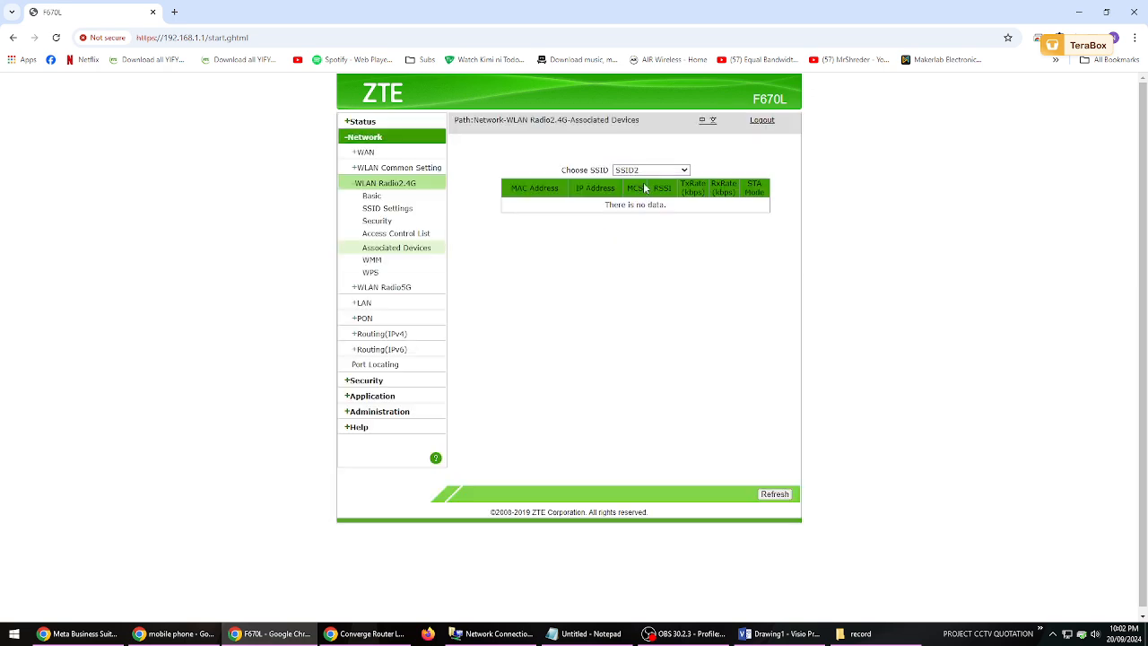
click(651, 173)
click(646, 184)
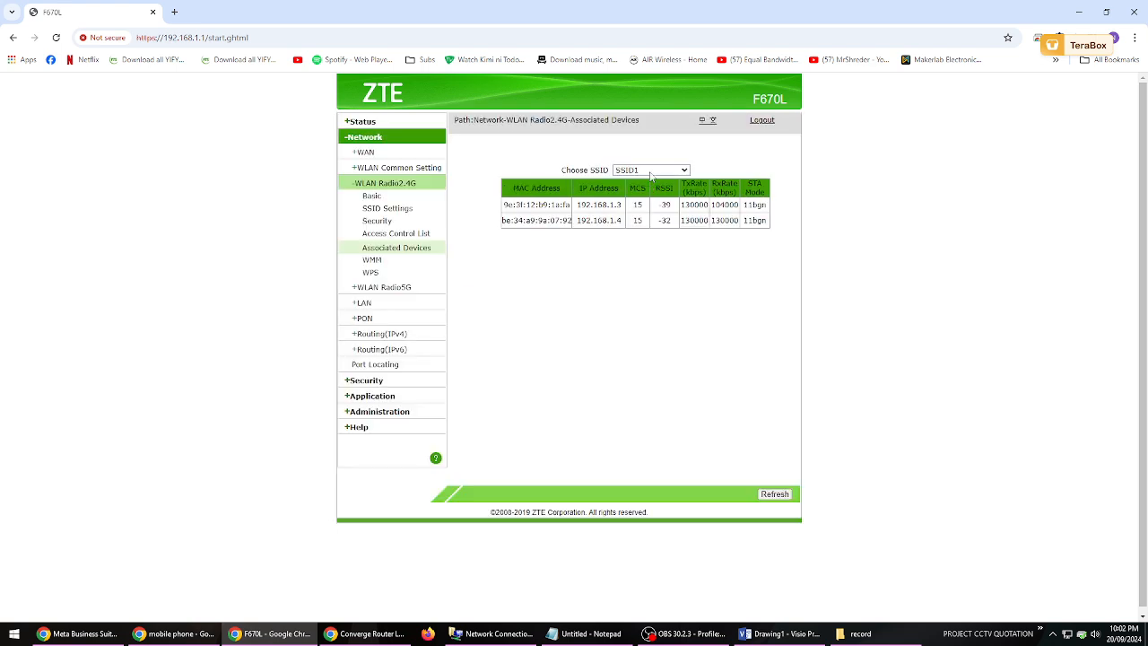
click(651, 174)
click(596, 297)
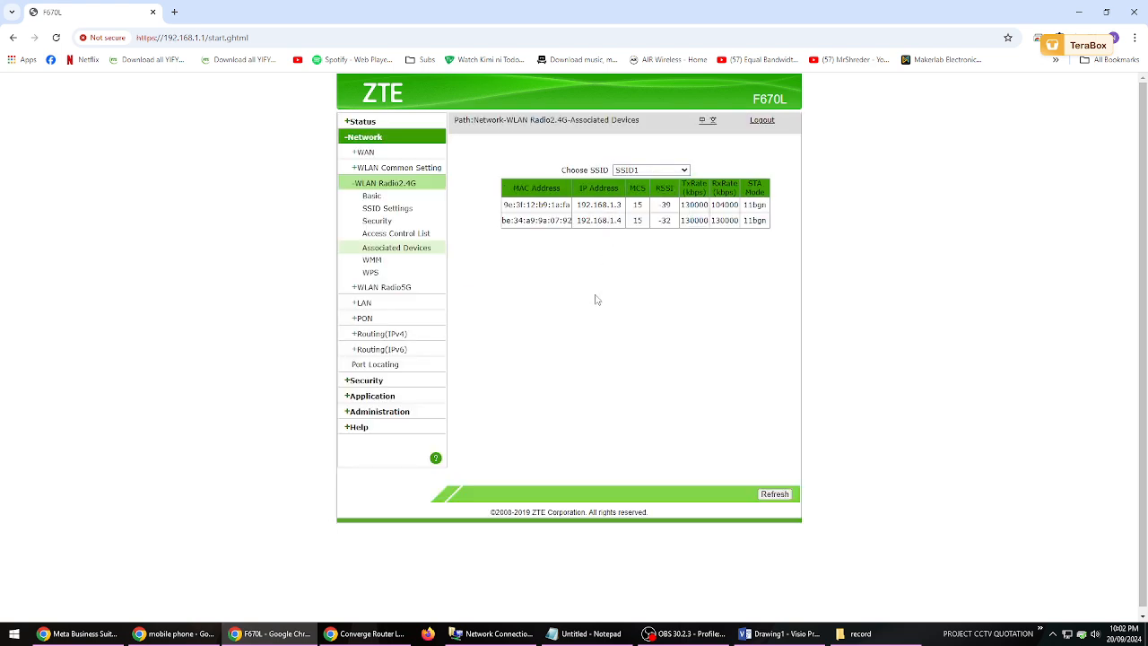
click(665, 170)
click(656, 198)
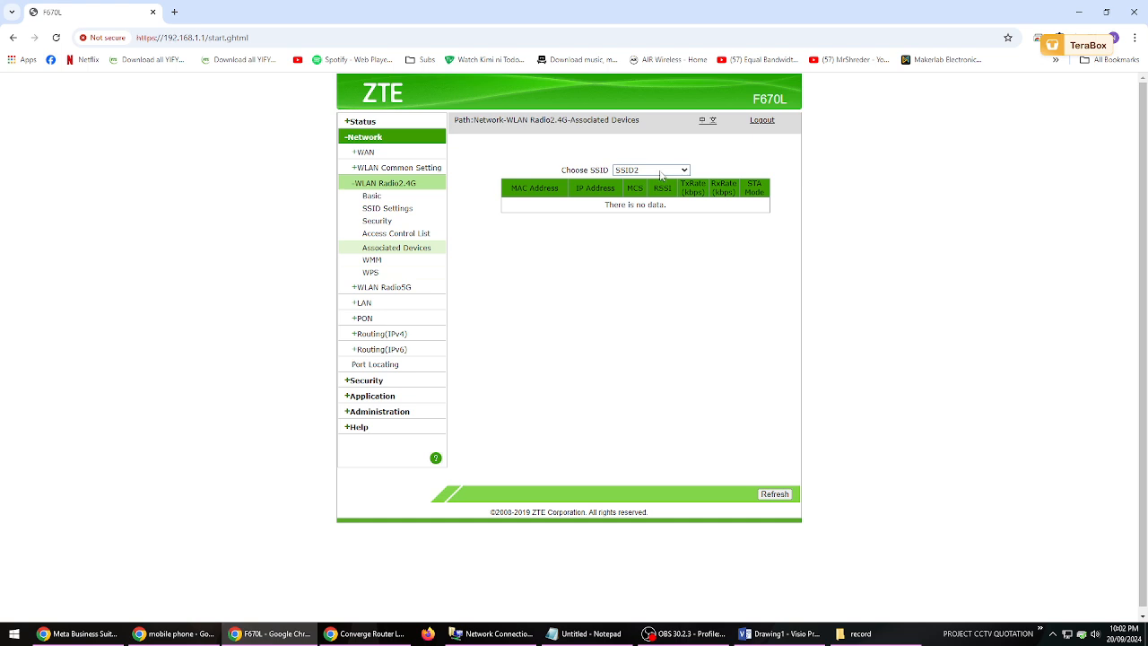
click(628, 170)
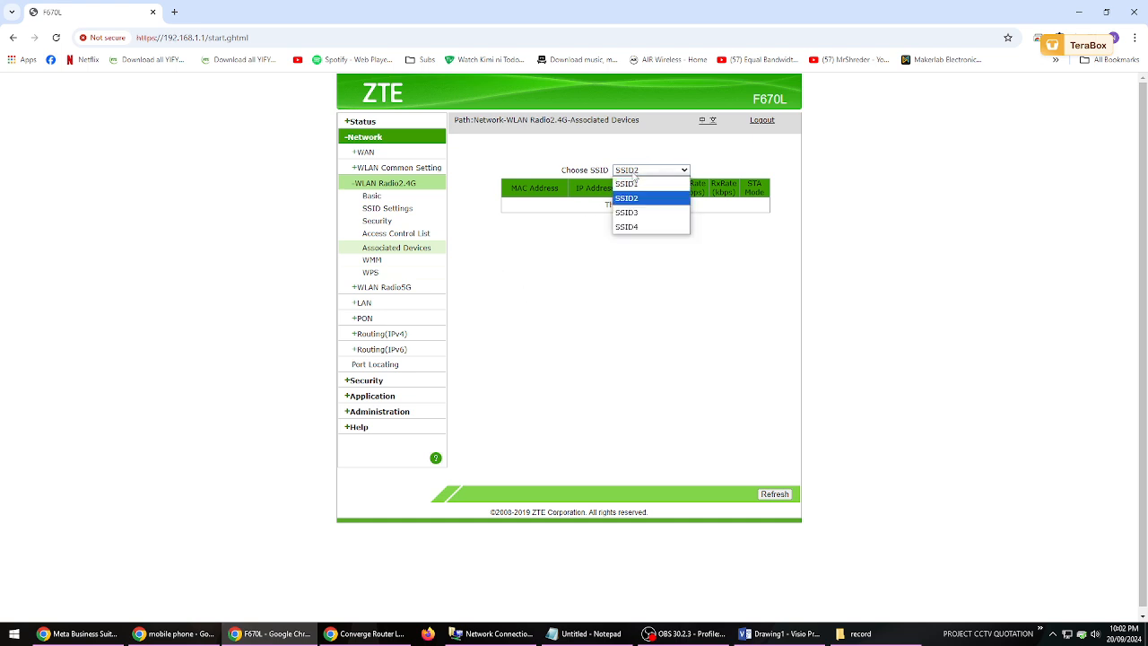
click(627, 198)
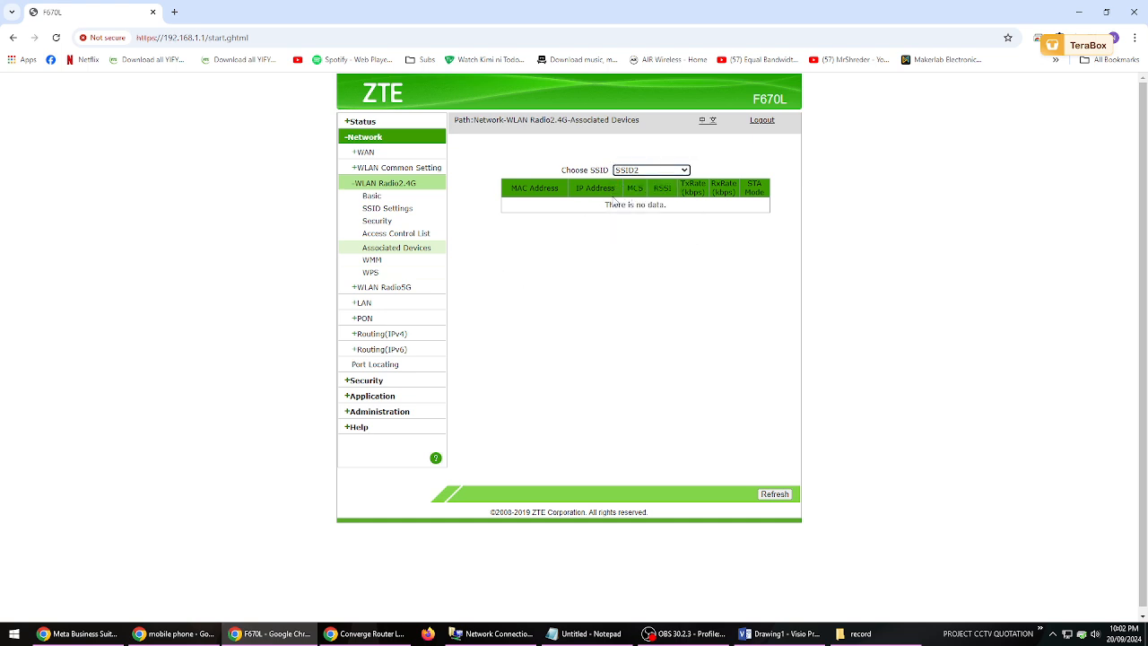
- Examine the SSID name configured for SSID2 in the 2.4G SSID settings
click(387, 208)
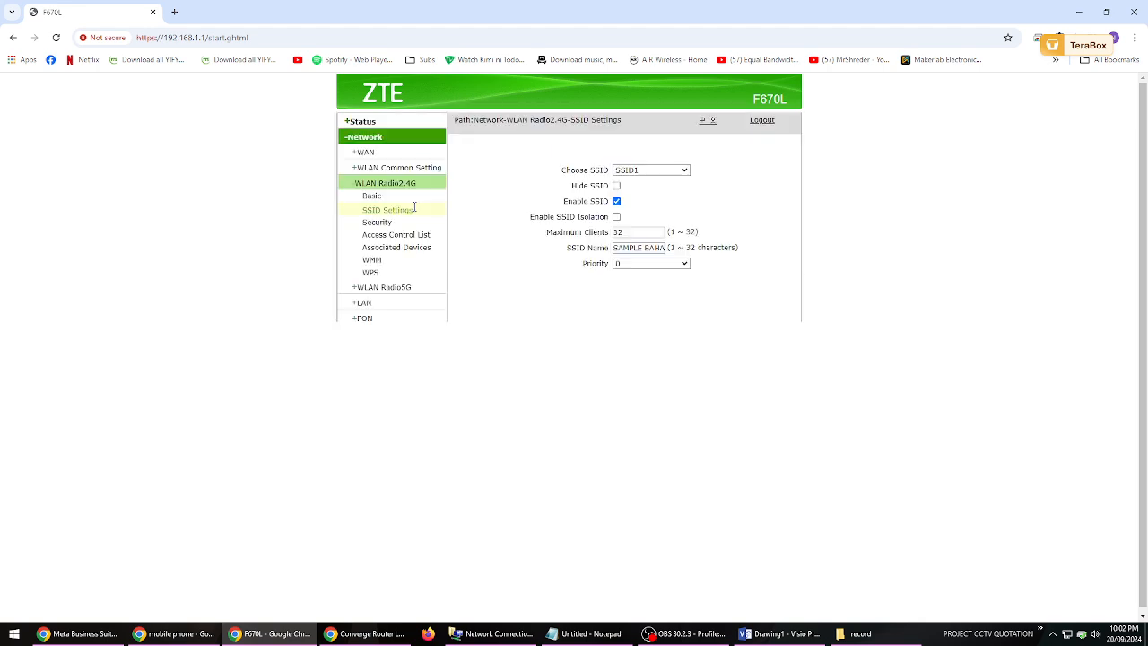
click(661, 170)
click(644, 199)
triple_click(630, 248)
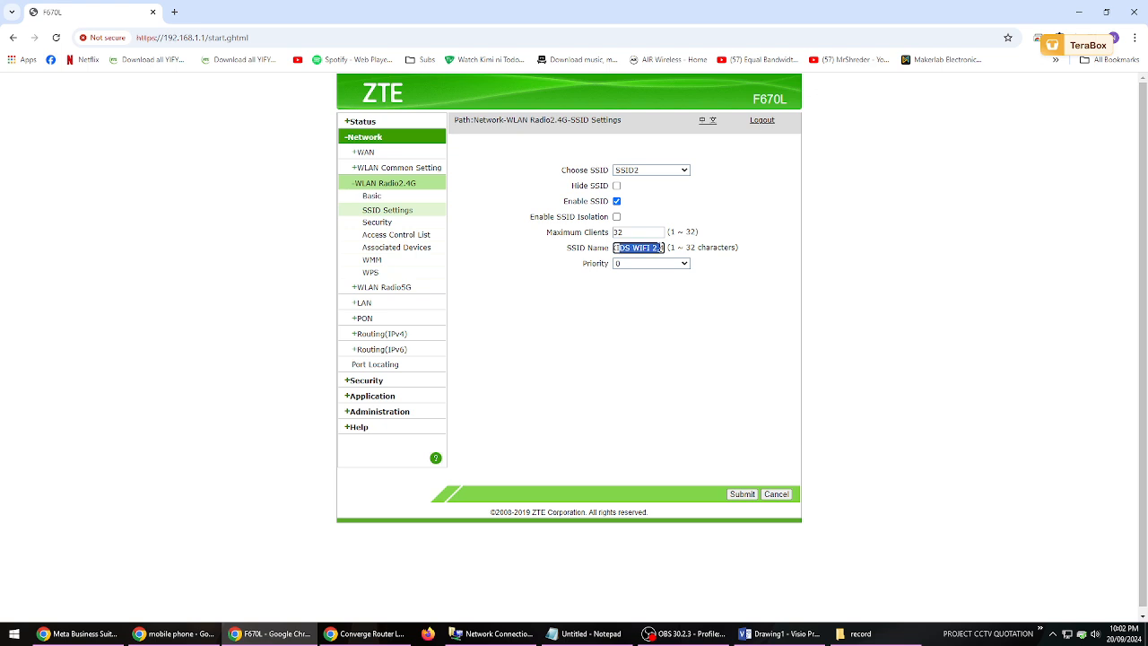
click(659, 334)
drag(639, 248, 669, 257)
click(632, 343)
drag(615, 249, 665, 249)
click(644, 305)
click(658, 331)
click(627, 249)
drag(617, 248, 667, 250)
click(641, 344)
drag(616, 248, 682, 255)
click(621, 341)
- Compare the 2.4G security settings and WPA passphrases of SSID1 and SSID2
click(380, 224)
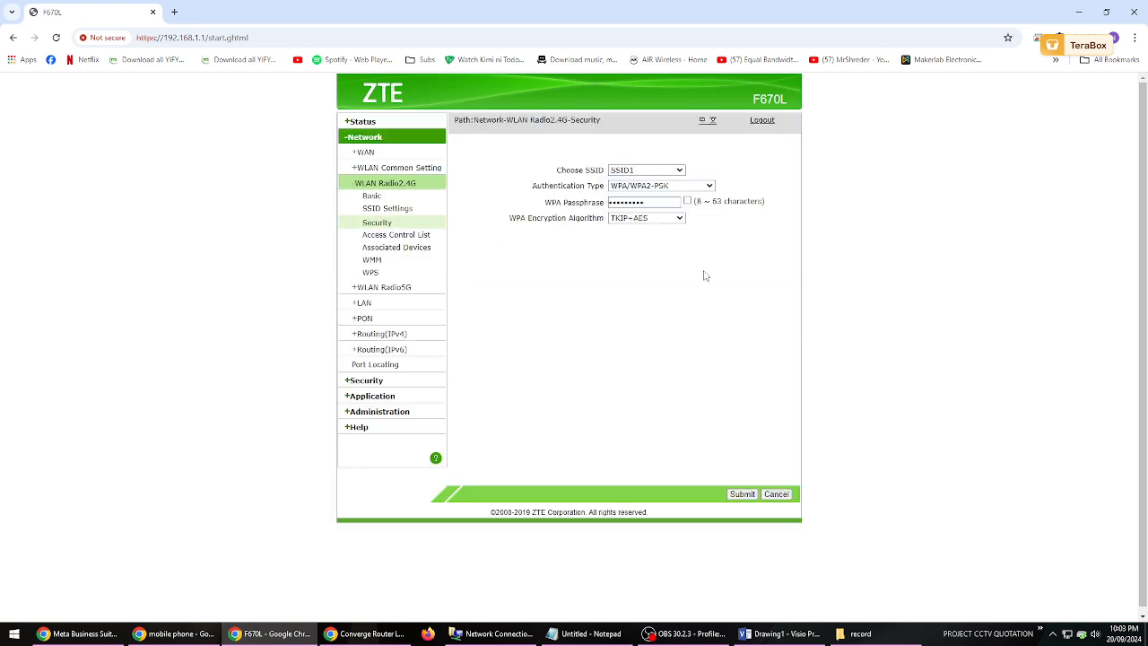
click(669, 172)
click(657, 197)
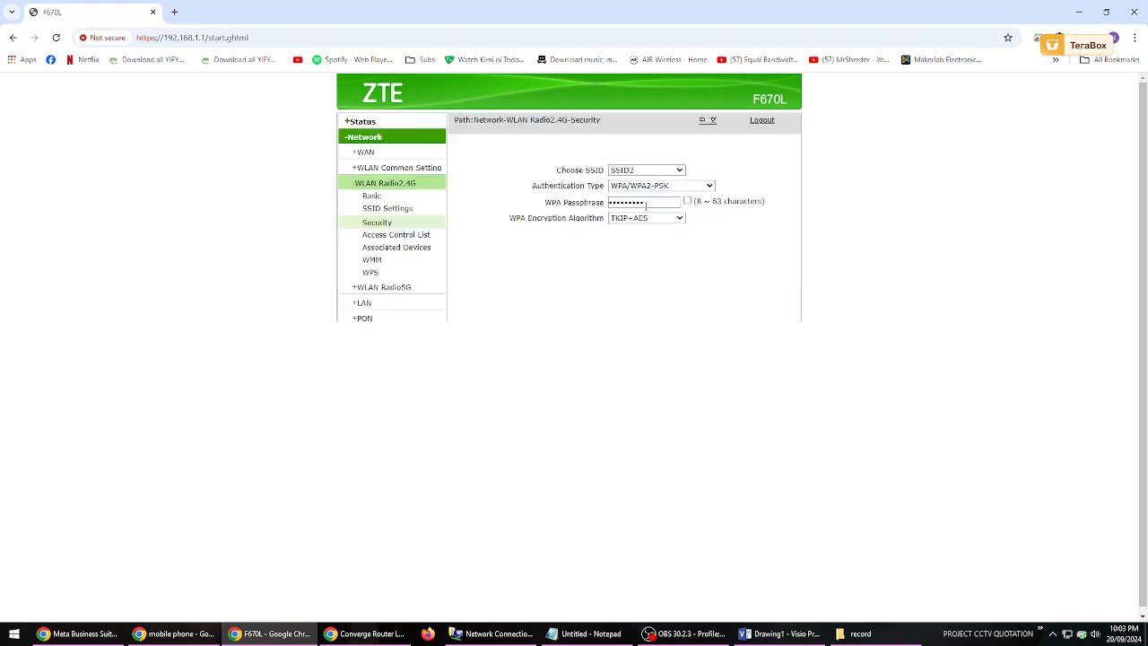
click(687, 202)
click(687, 203)
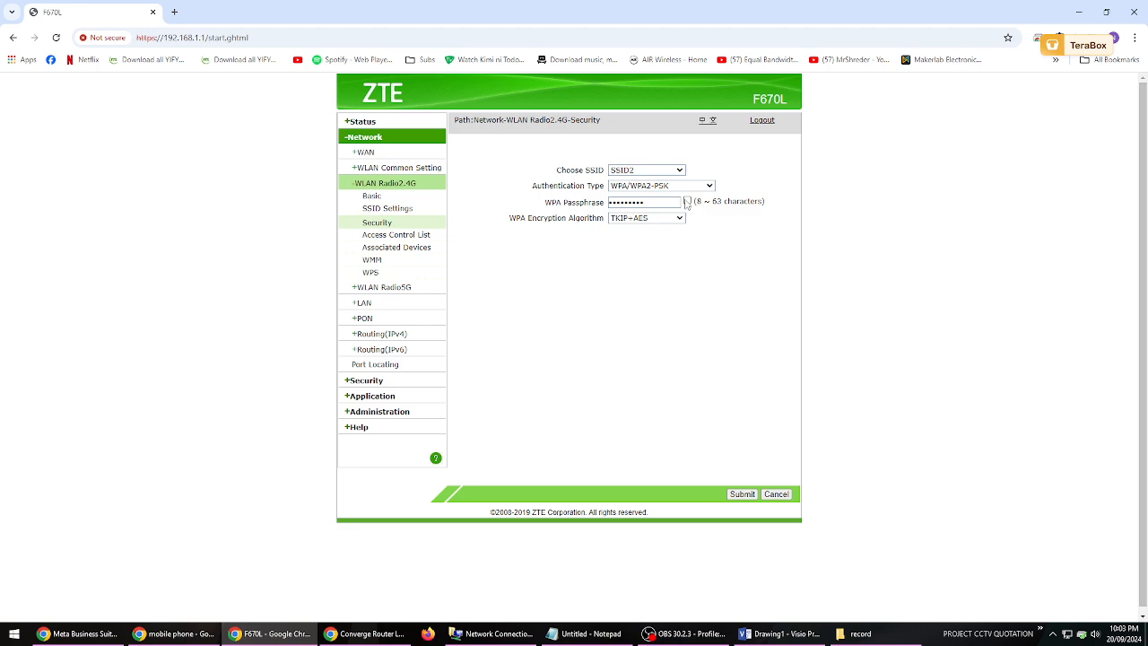
click(670, 171)
click(659, 184)
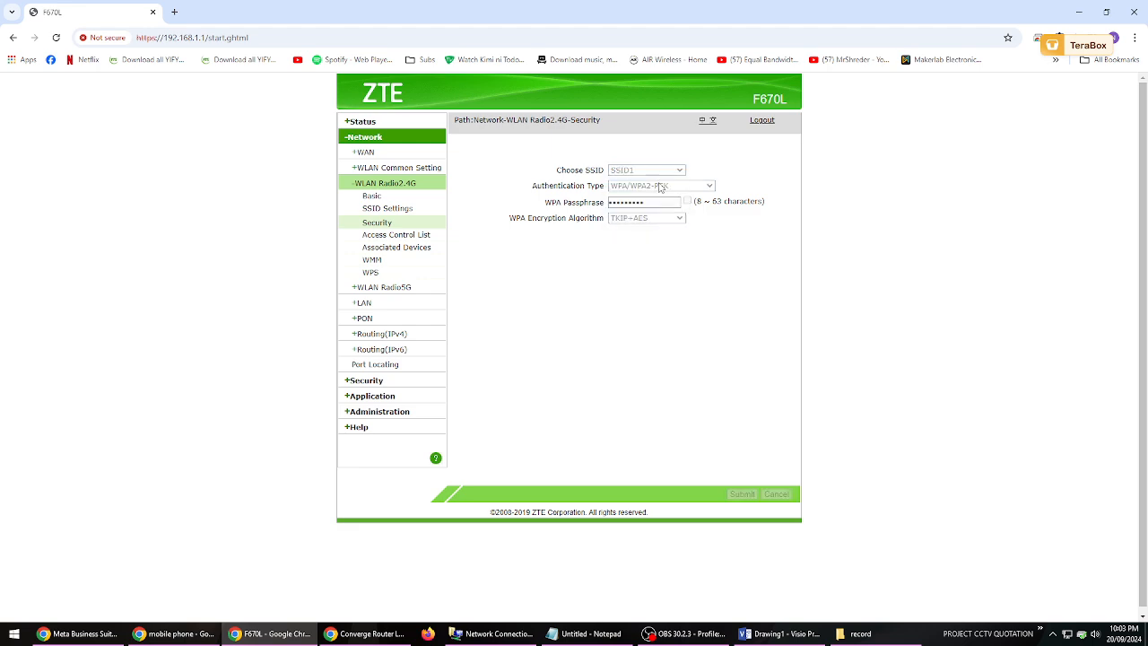
click(668, 171)
click(660, 198)
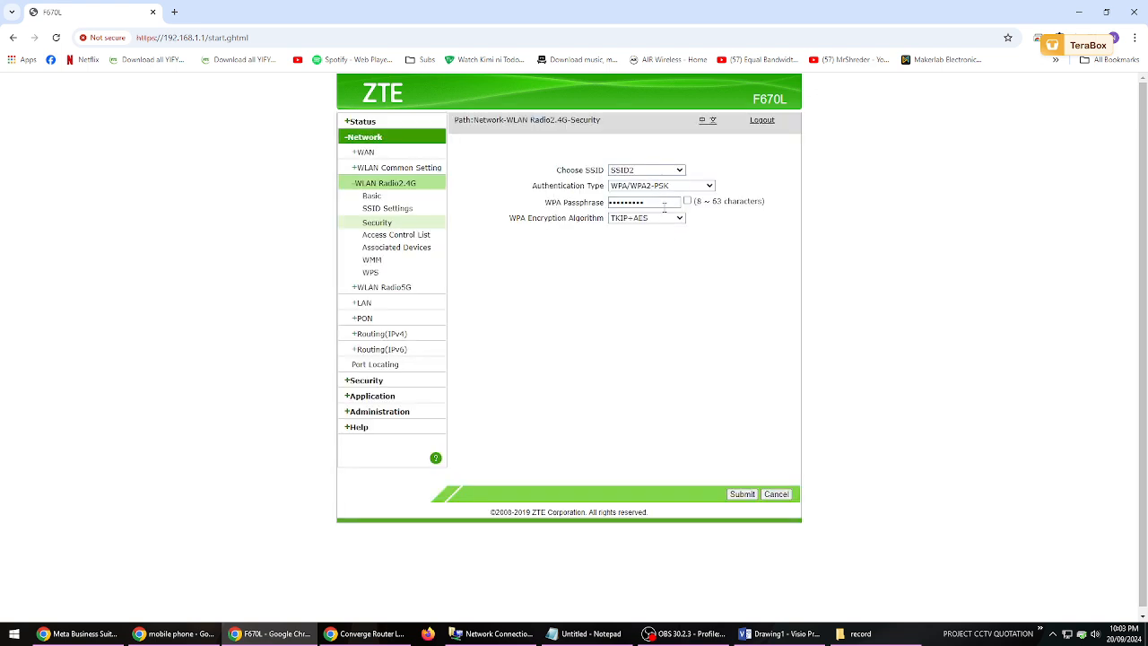
click(669, 170)
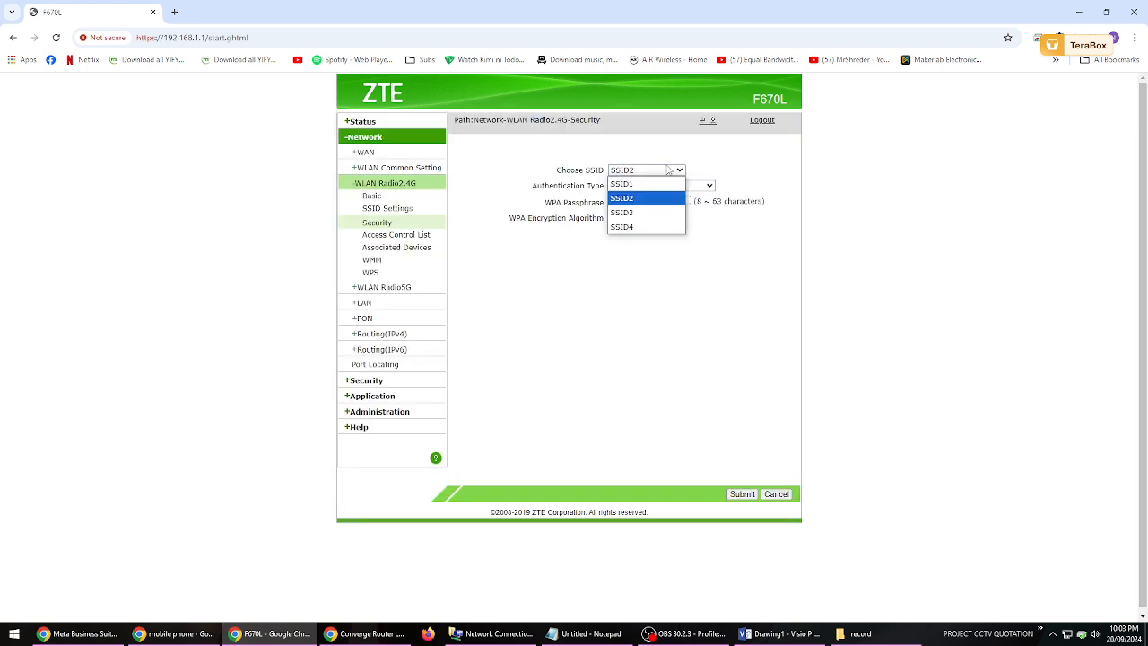
click(655, 184)
click(668, 170)
click(647, 198)
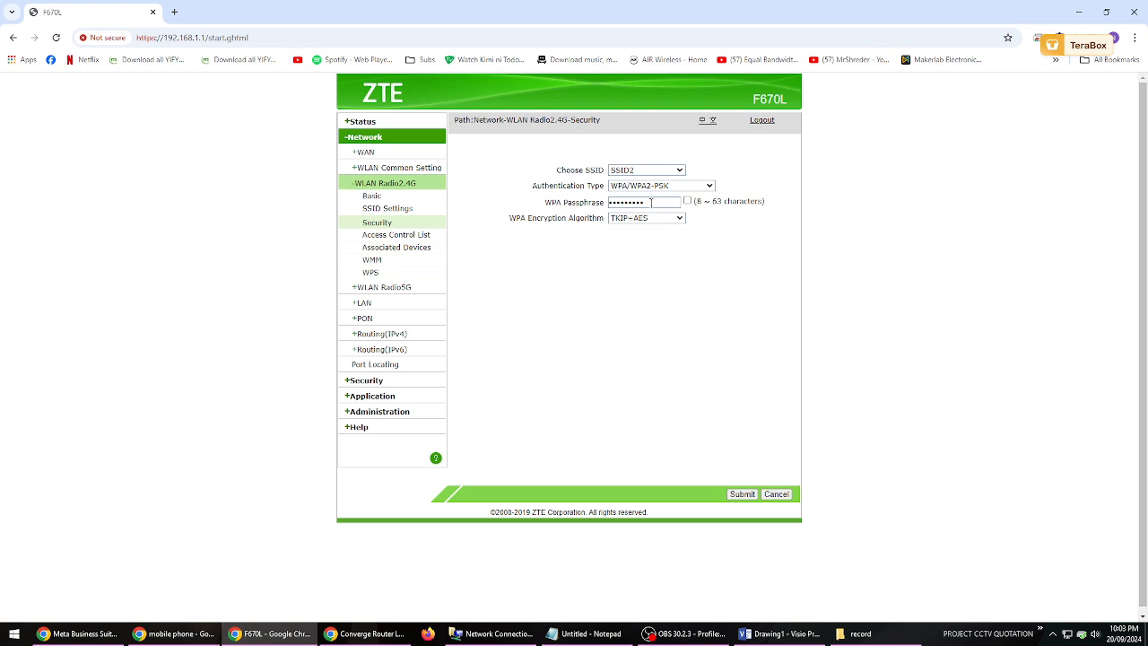
- Step through the 2.4G security settings of SSID1, SSID3 and SSID4, then return to SSID1
click(661, 171)
click(653, 185)
click(657, 170)
click(653, 211)
click(658, 171)
click(645, 226)
click(655, 173)
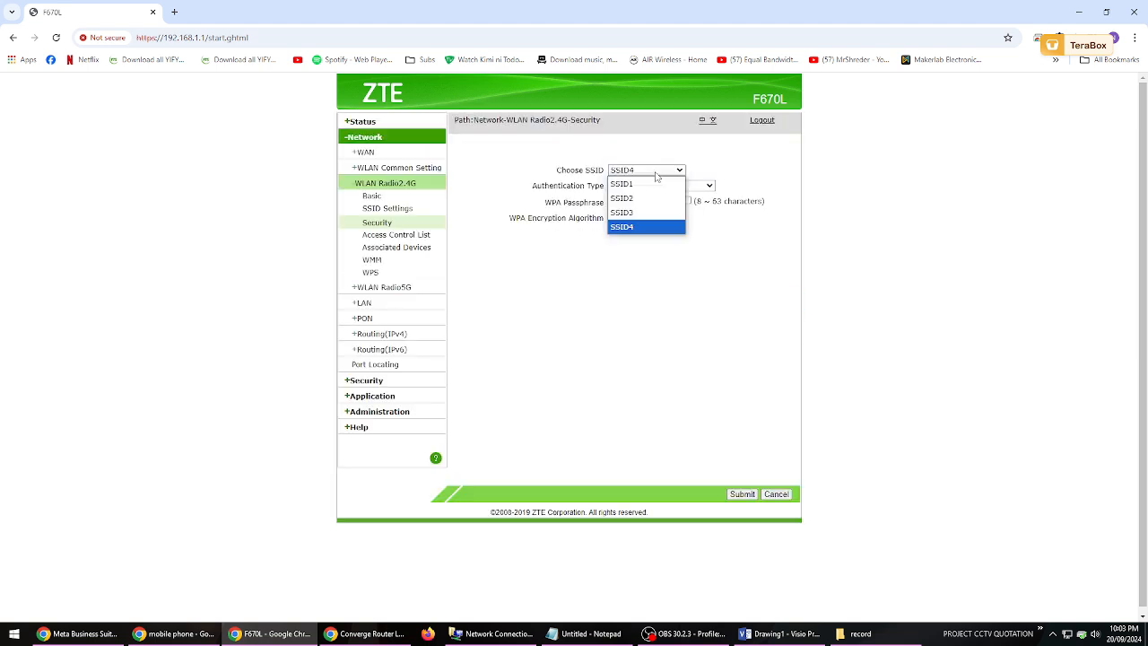
click(648, 183)
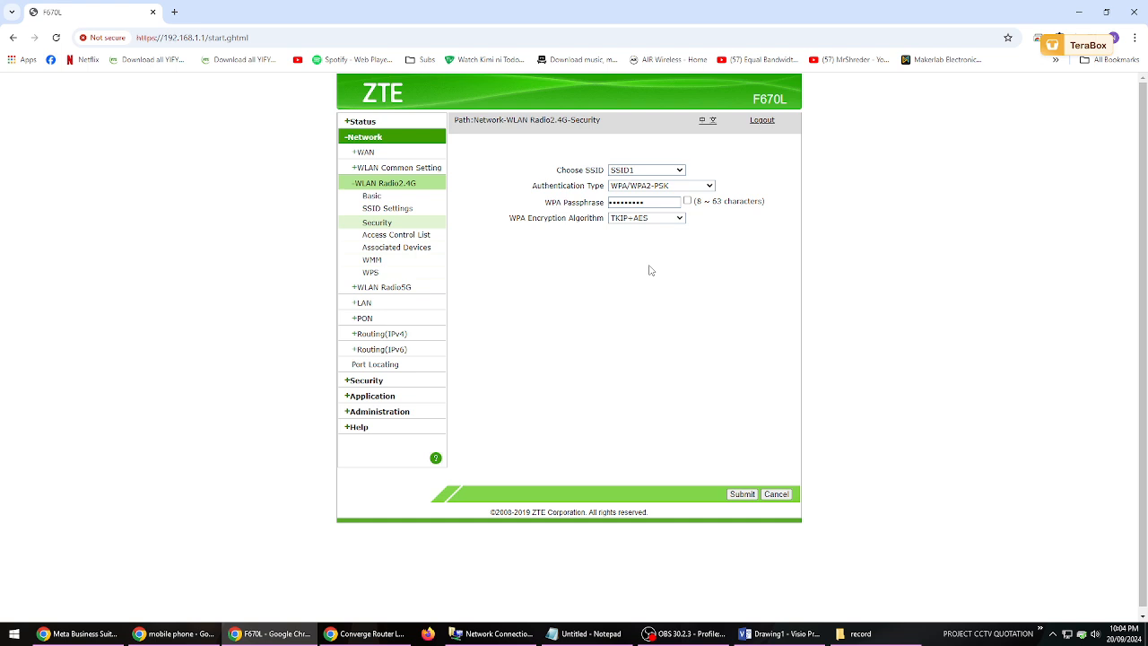
- Enable SSID3 on the 2.4G radio, name it "GUEST WIFI 2.4" and submit the SSID settings
click(381, 211)
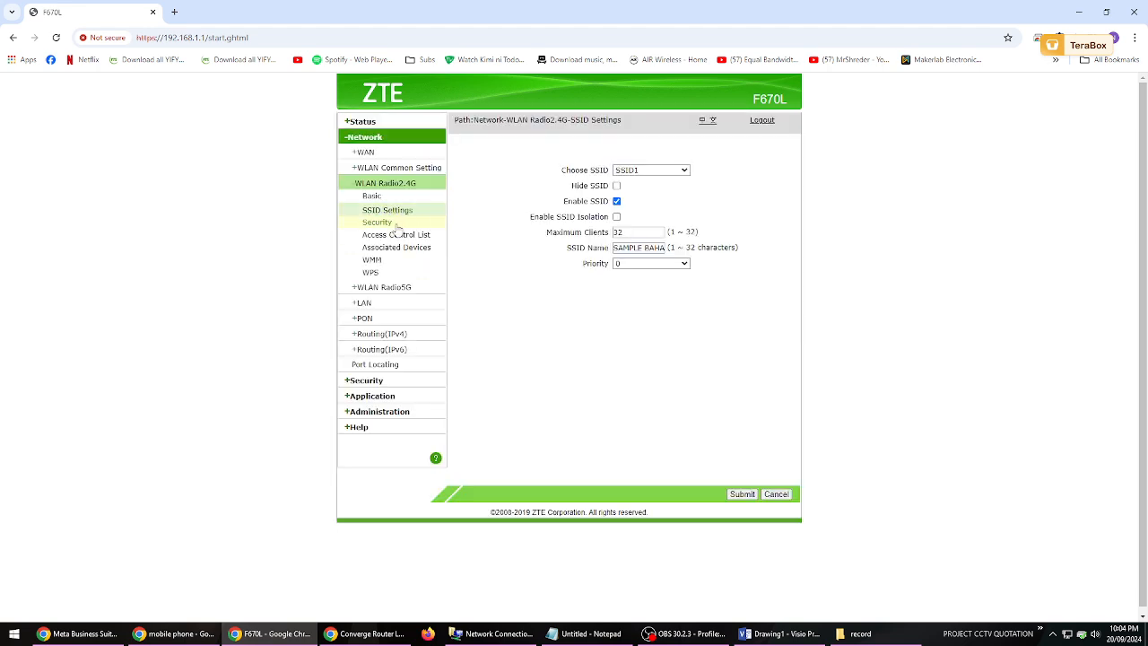
click(375, 197)
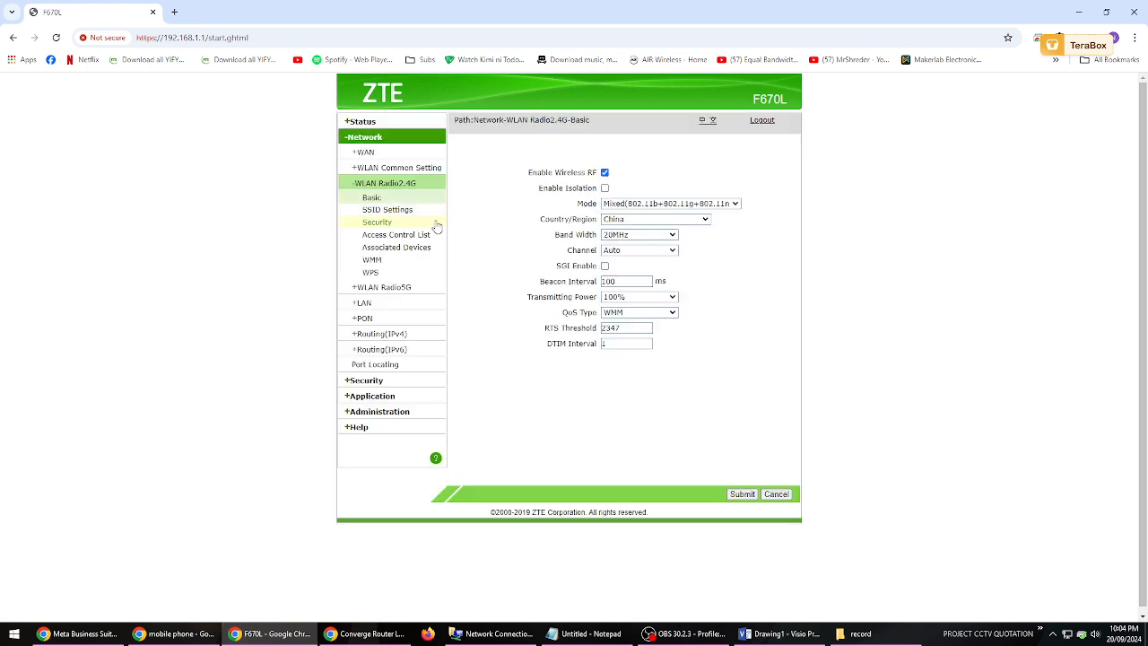
click(387, 212)
click(659, 171)
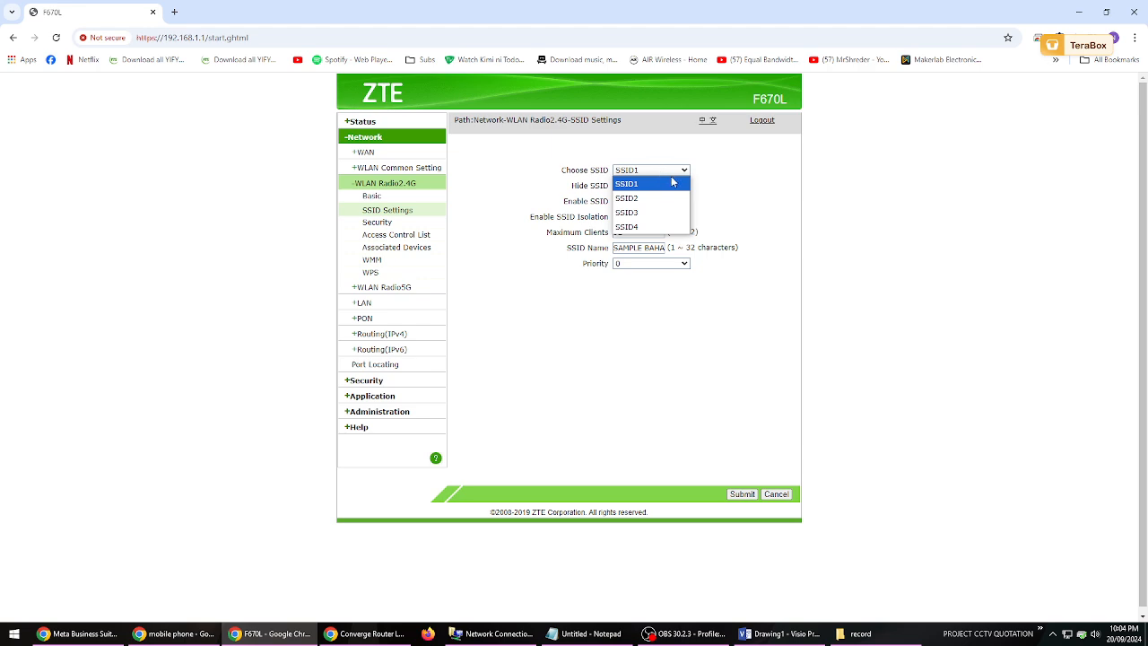
click(639, 213)
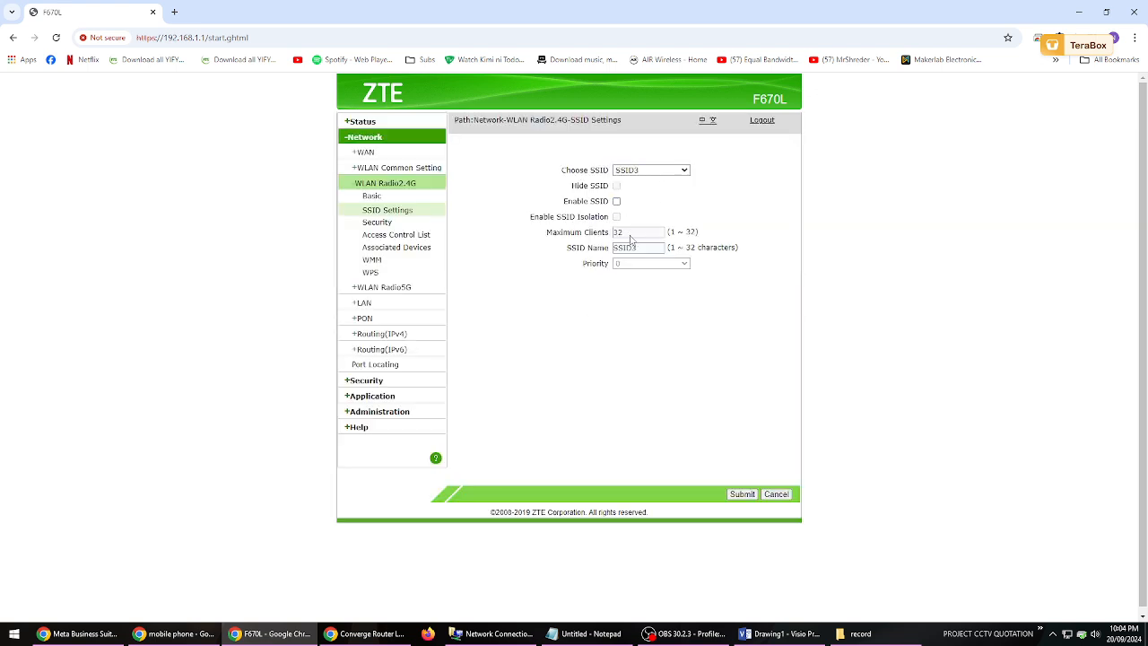
double_click(640, 249)
click(616, 201)
double_click(639, 247)
text(gu)
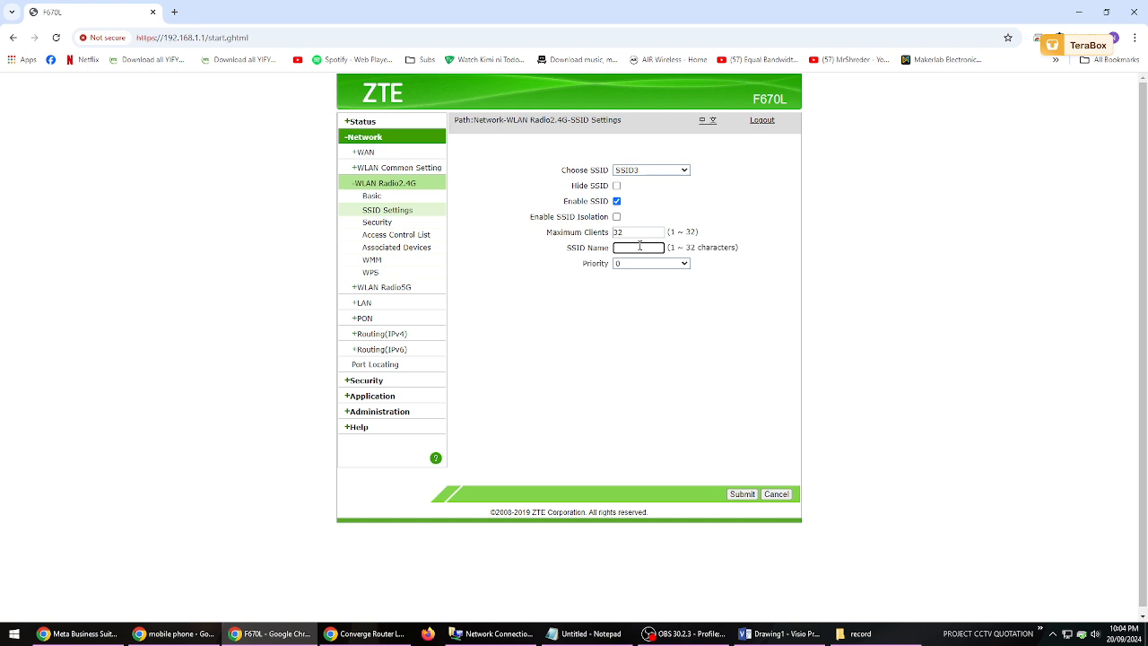
text(EST.WIFI)
text(IFI)
text( 2.4)
click(740, 494)
- Open the 2.4G security settings for SSID3 and reveal its WPA passphrase
click(391, 225)
click(675, 172)
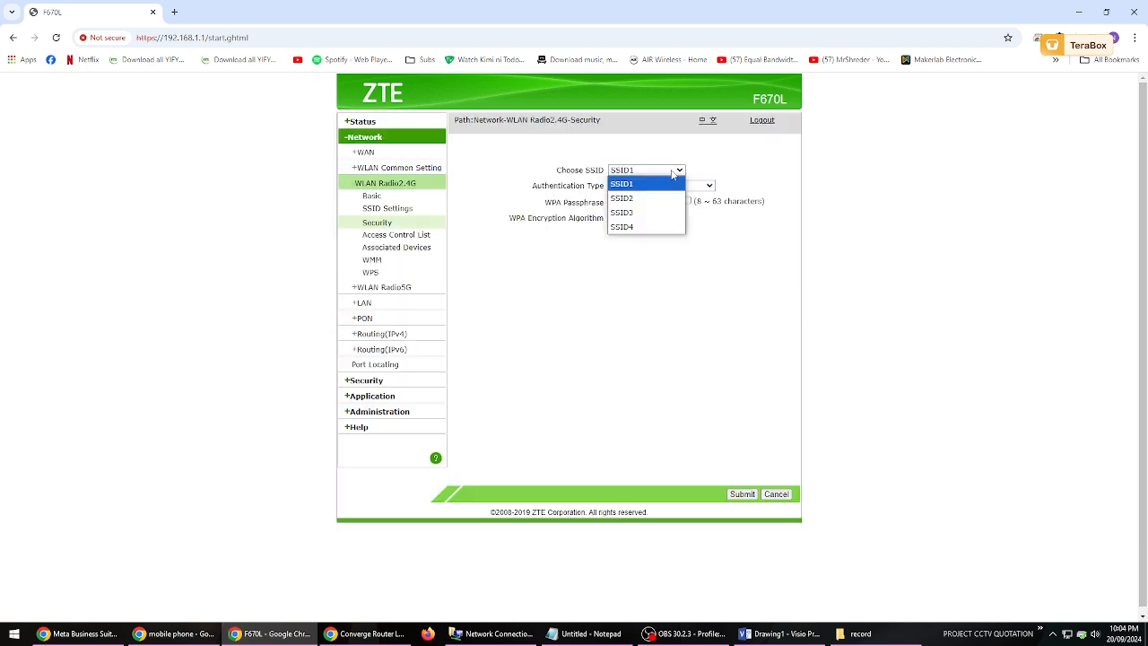
click(637, 212)
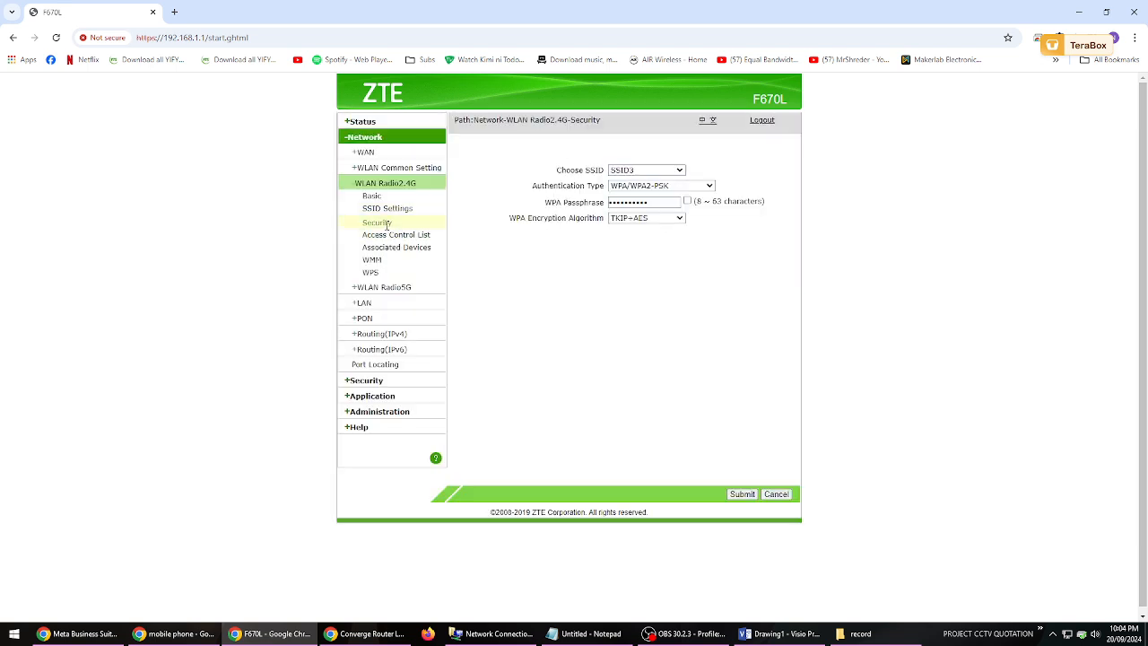
click(687, 201)
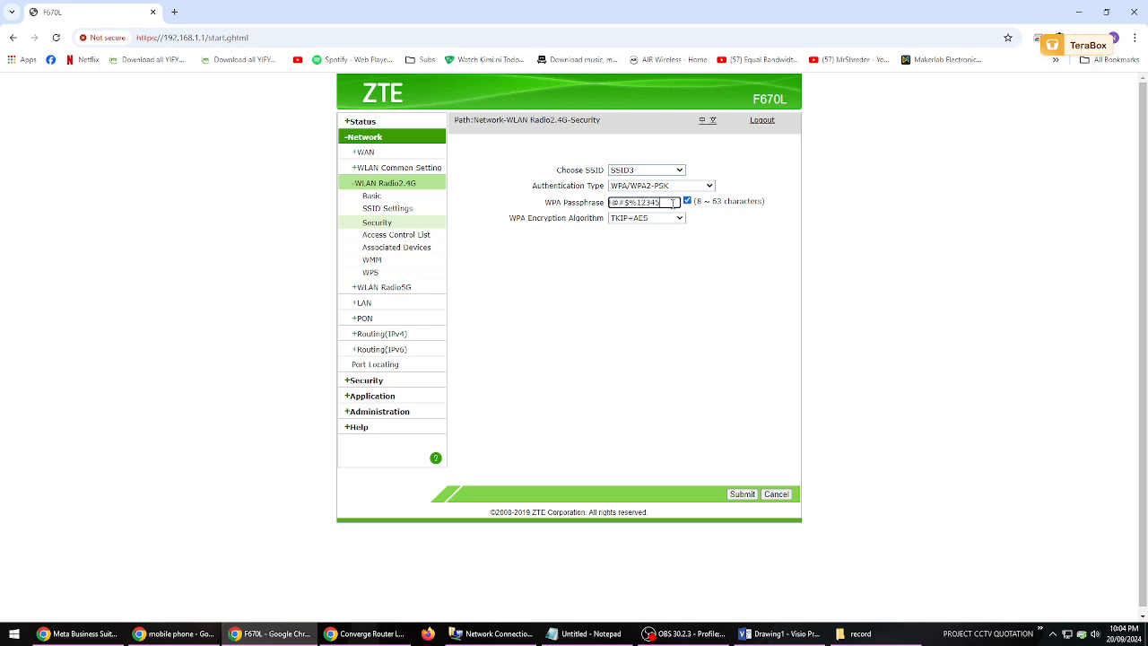
- Try to submit a digits-only WPA passphrase for SSID3, cancelling instead of accepting the weak password
drag(673, 204, 569, 203)
text(123456789)
click(744, 494)
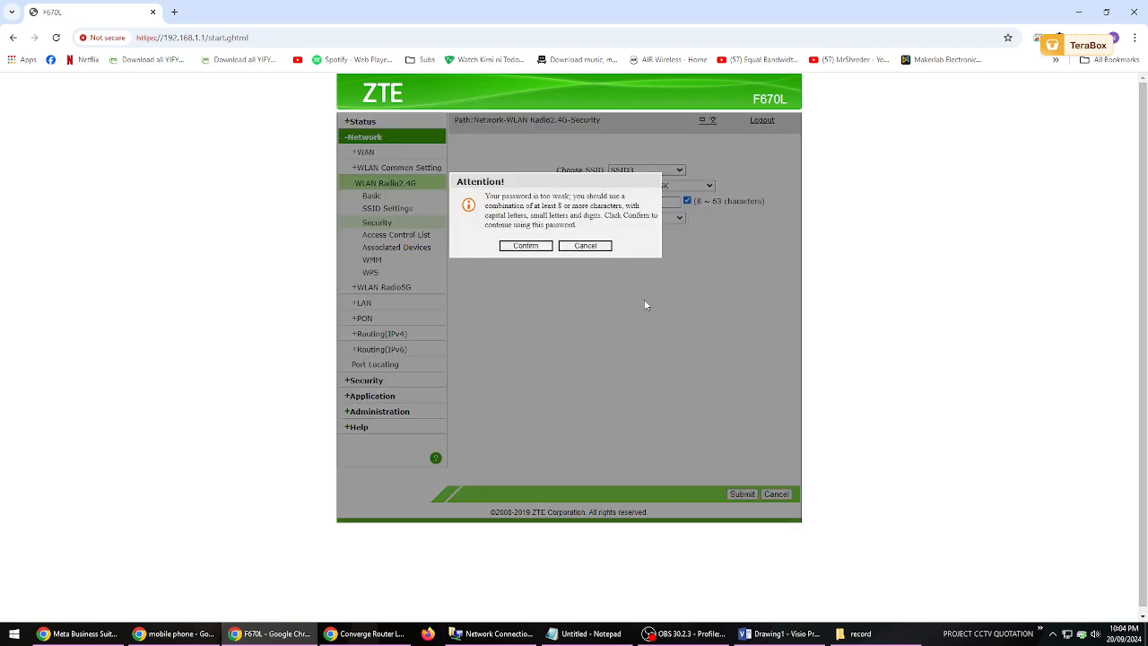
click(585, 246)
- Replace SSID3's WPA passphrase with a stronger password and submit the security settings
double_click(668, 202)
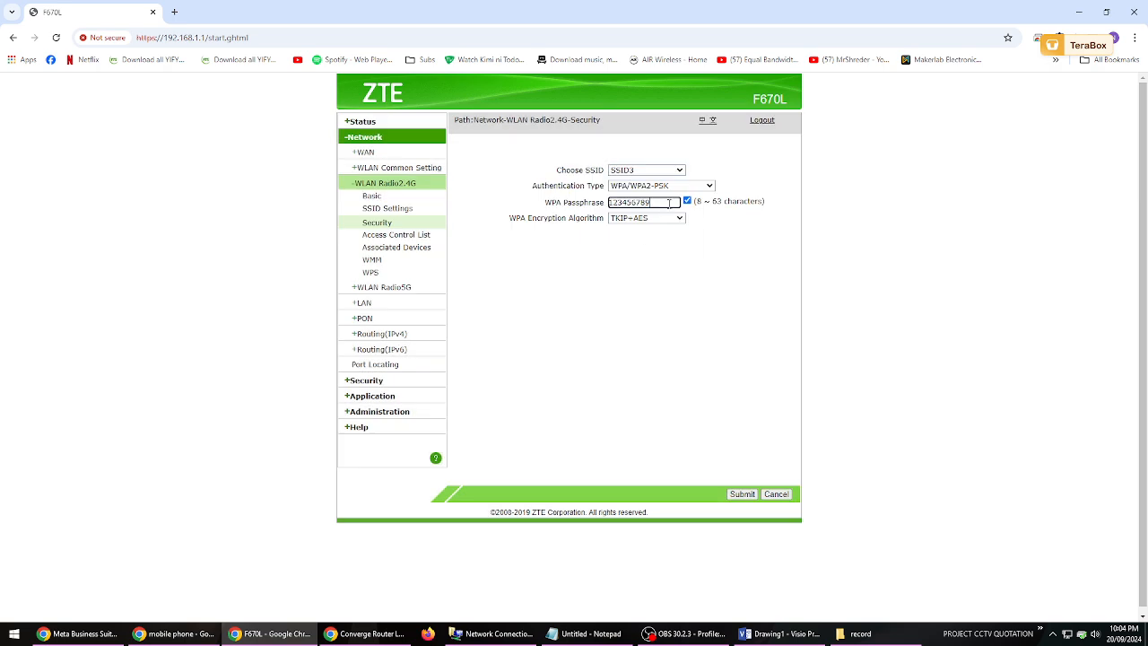
text(pas)
key(BackSpace)
key(BackSpace)
key(BackSpace)
text(Passwor)
click(730, 498)
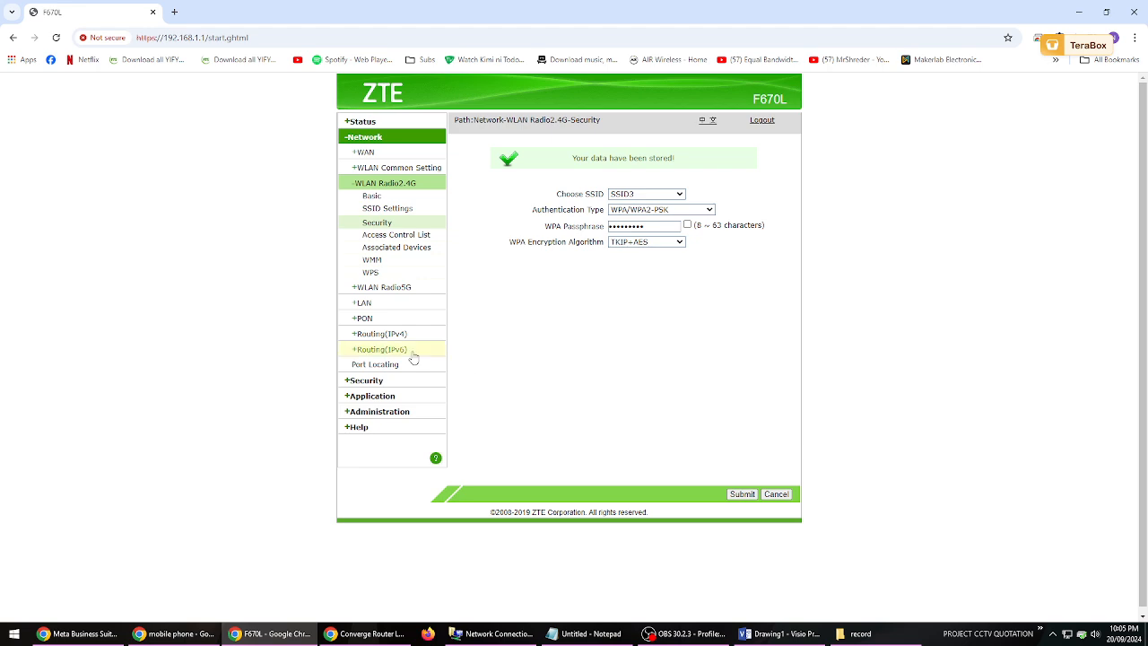
- Look at the 5G basic settings, then check SSID3's name in the 2.4G SSID settings
click(396, 288)
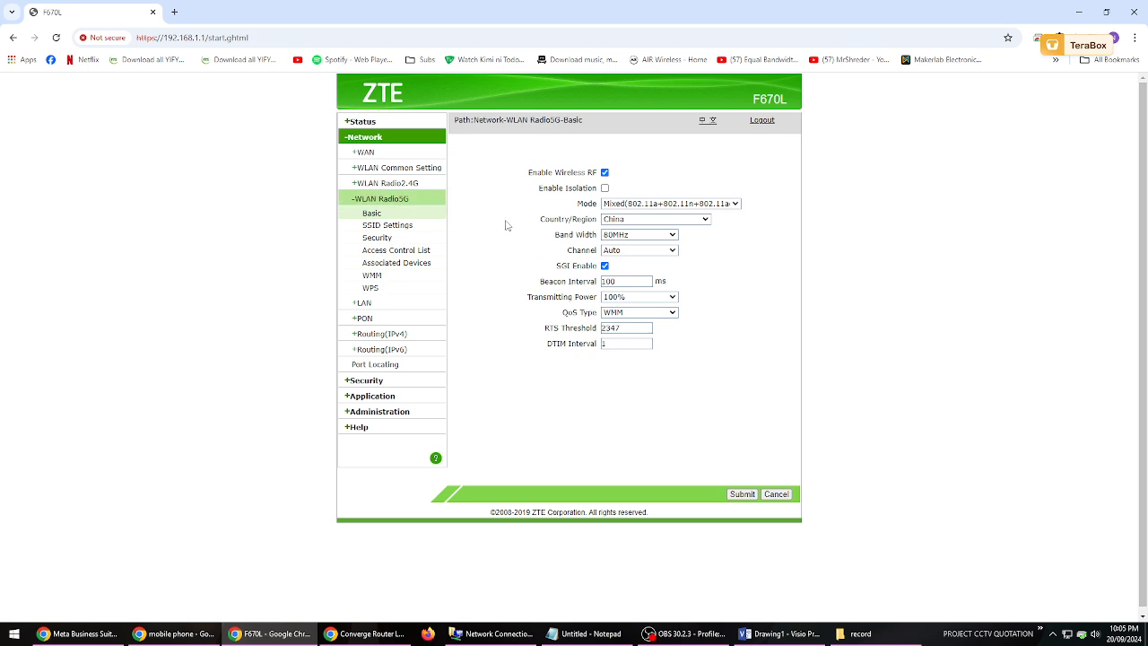
click(393, 183)
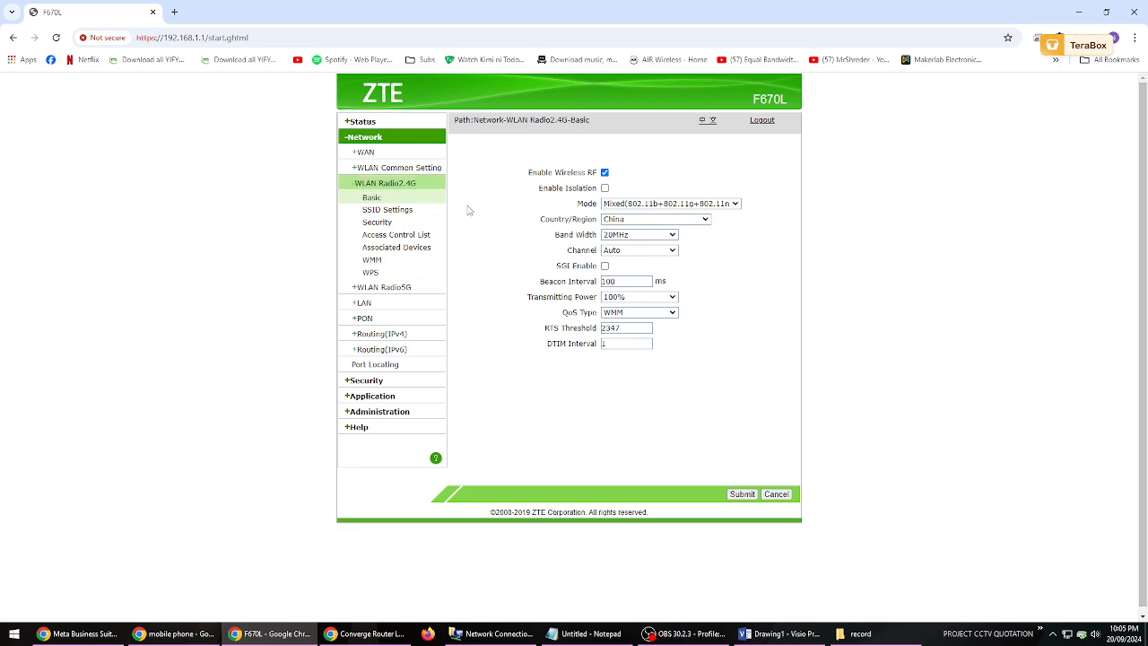
click(391, 210)
click(664, 170)
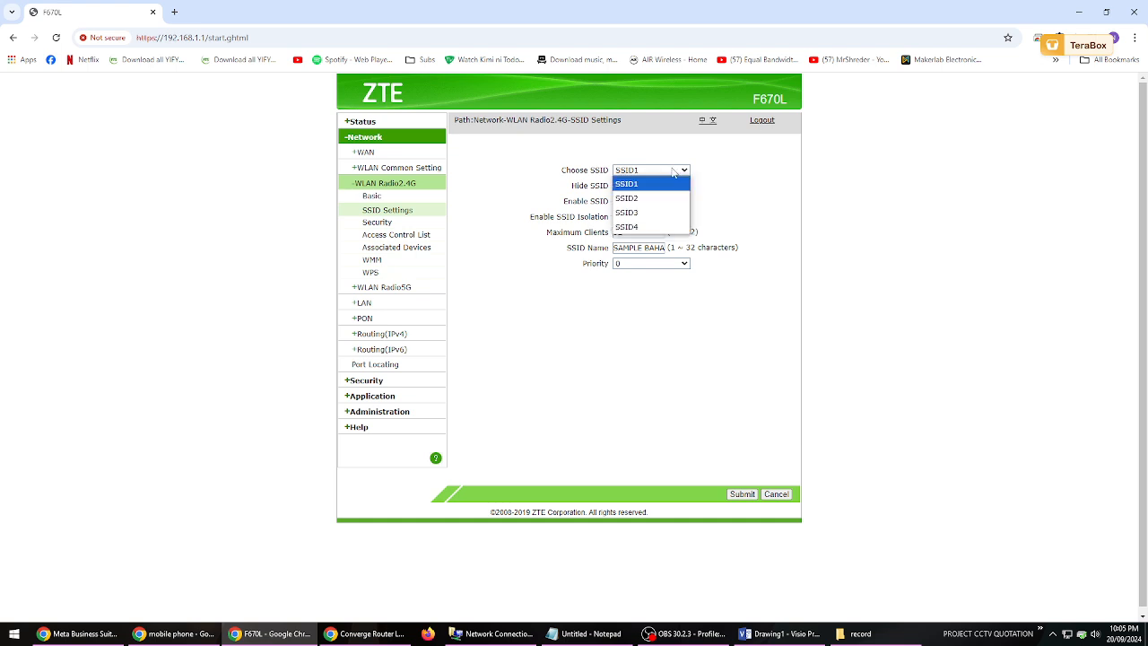
click(656, 213)
drag(636, 251, 675, 257)
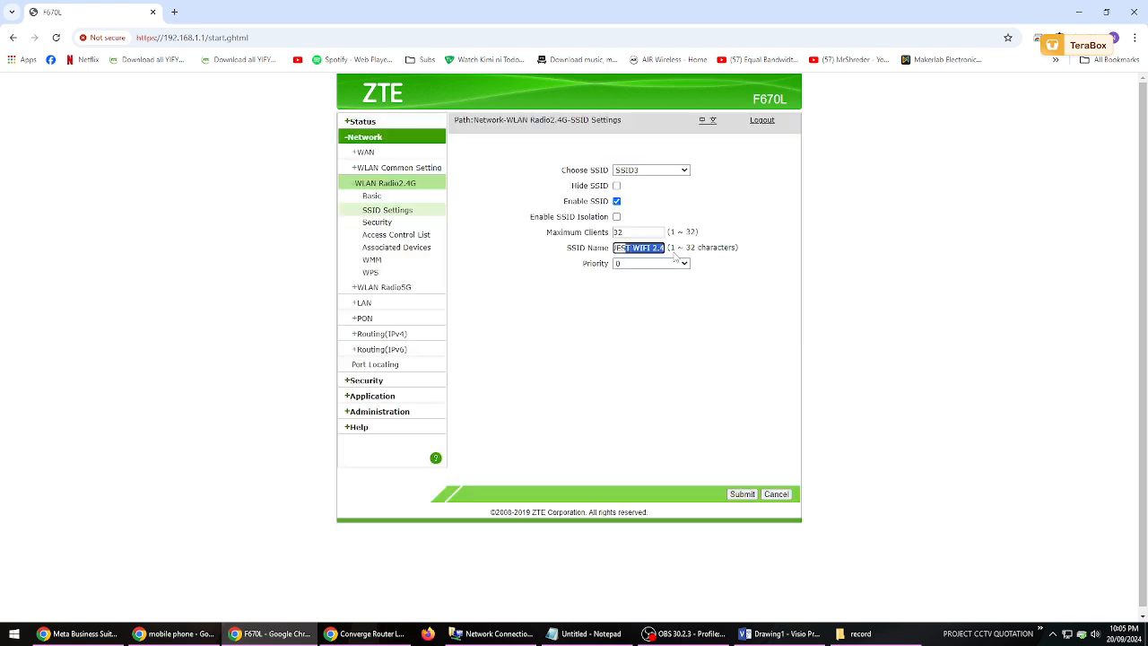
click(657, 361)
- Check the 2.4G associated devices list for SSID3
click(410, 247)
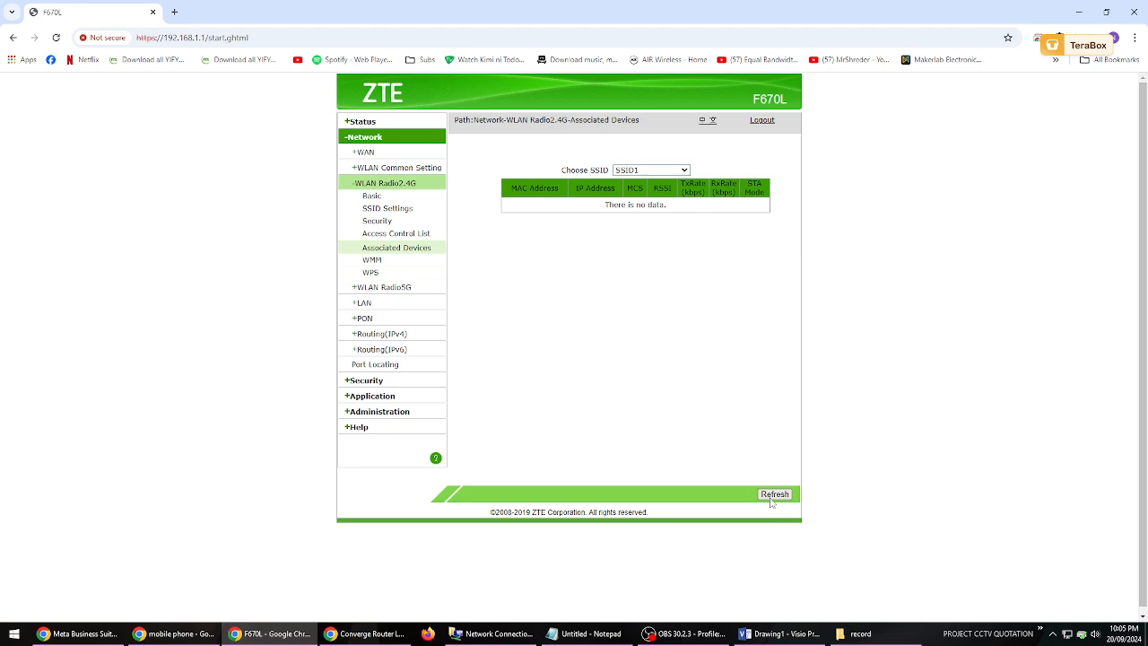
click(647, 170)
click(639, 209)
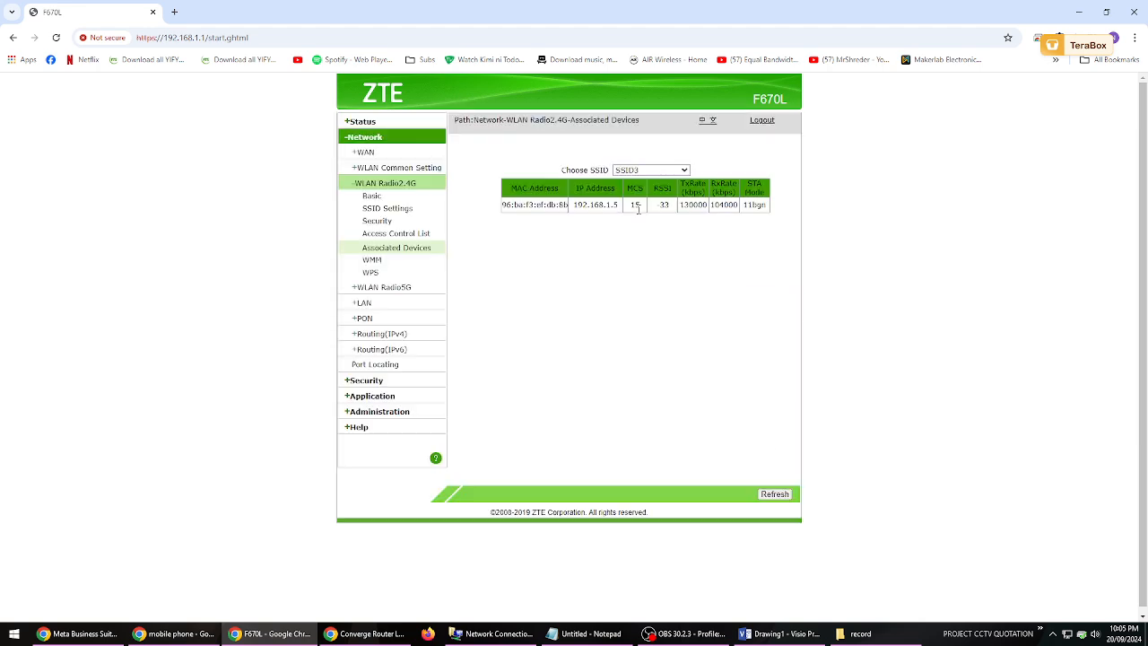
- Examine the device entry in the 2.4G associated devices list, keeping SSID3 as the chosen SSID
drag(503, 208, 767, 212)
click(738, 261)
click(678, 173)
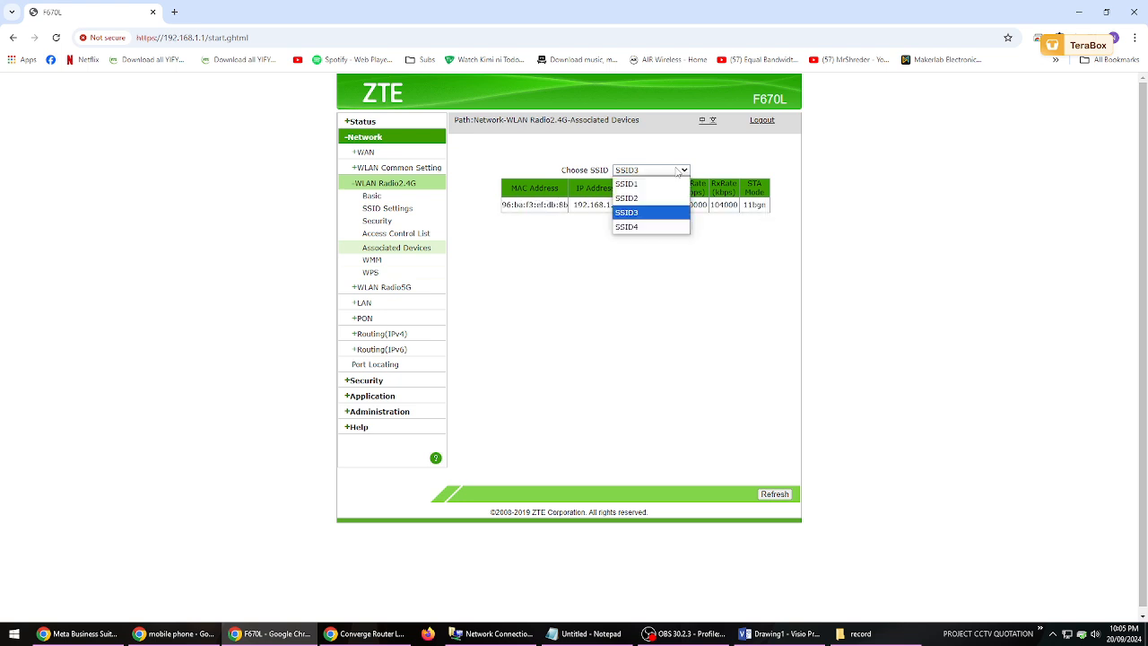
click(646, 209)
click(679, 299)
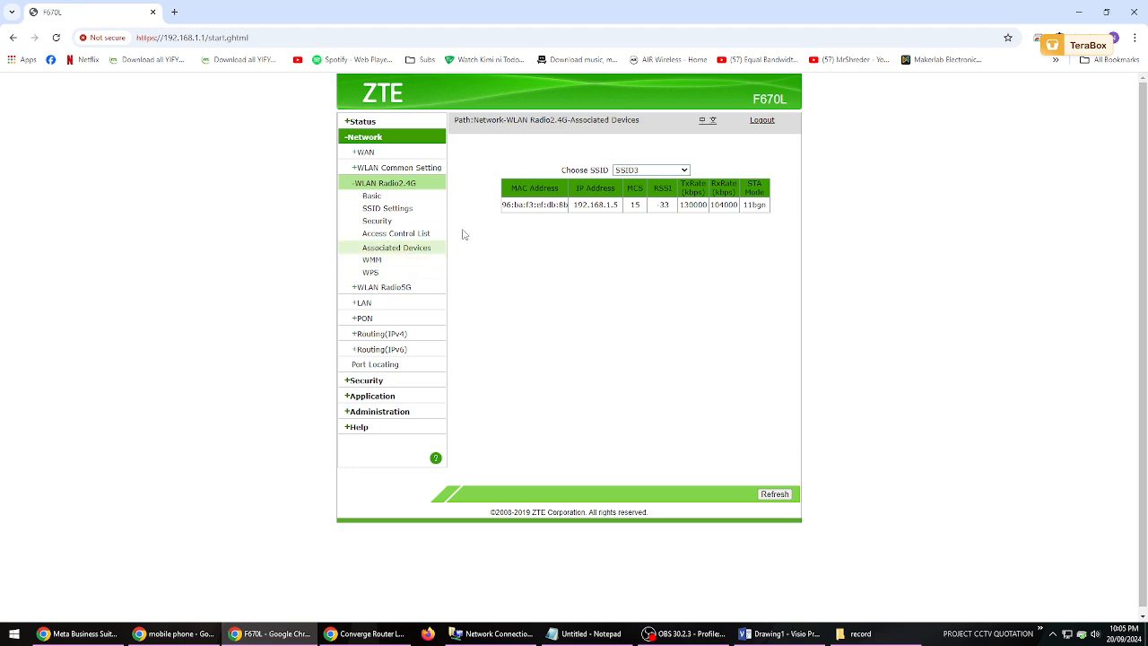
- Check the 2.4G SSID settings of SSID2 and SSID1 to see which network name each one uses
click(399, 208)
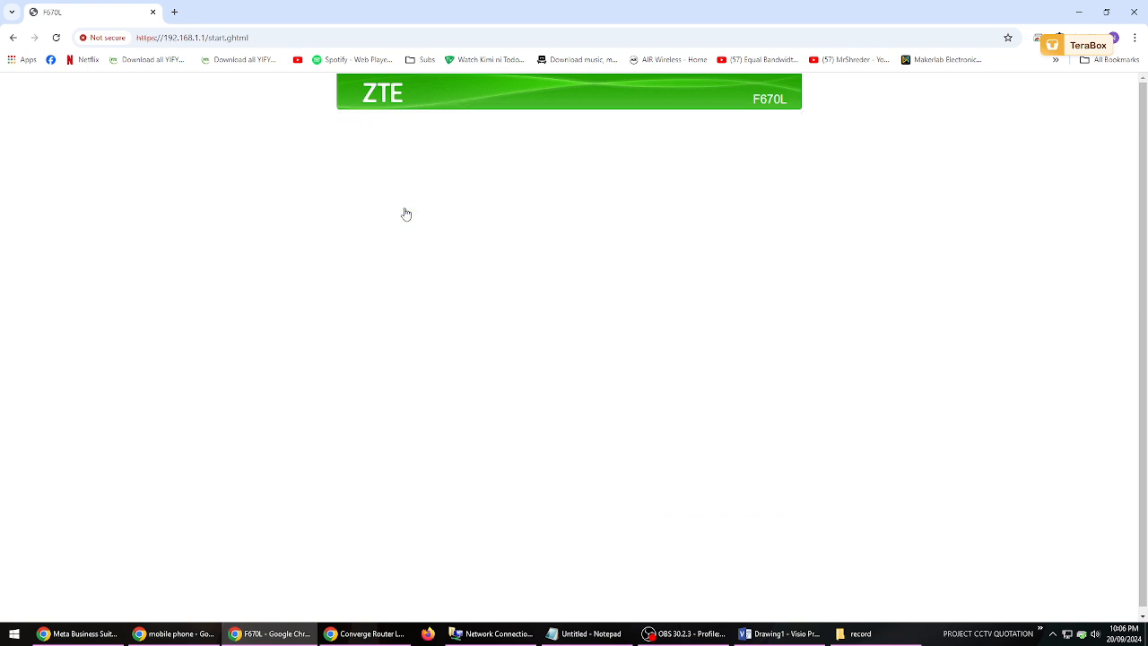
click(648, 171)
click(642, 198)
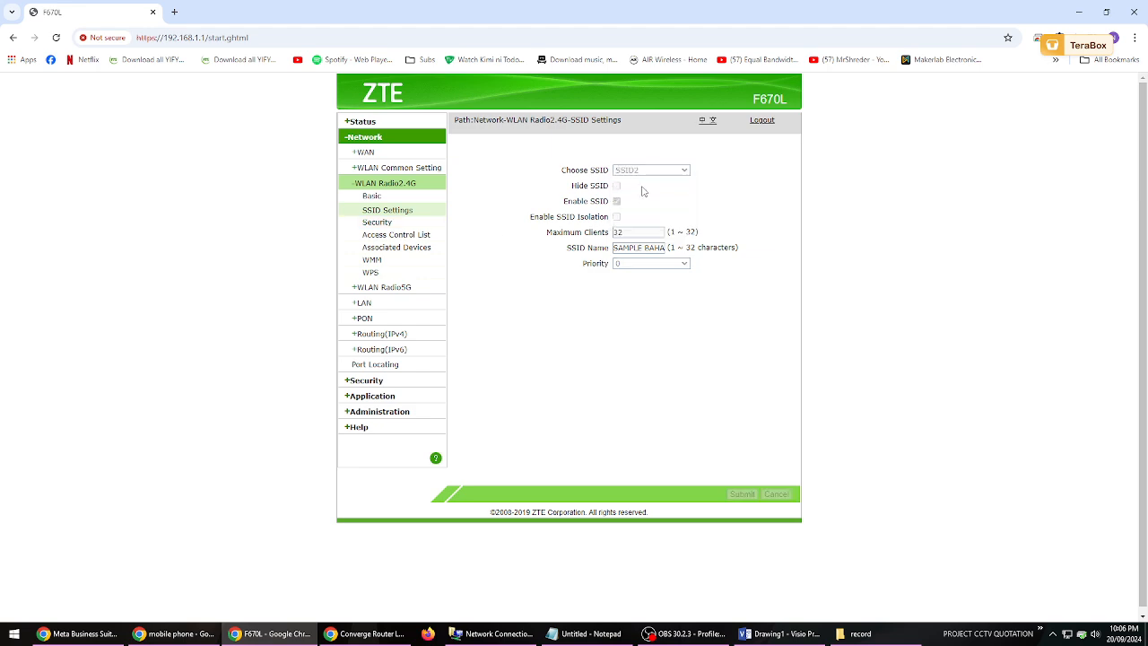
click(646, 170)
click(642, 184)
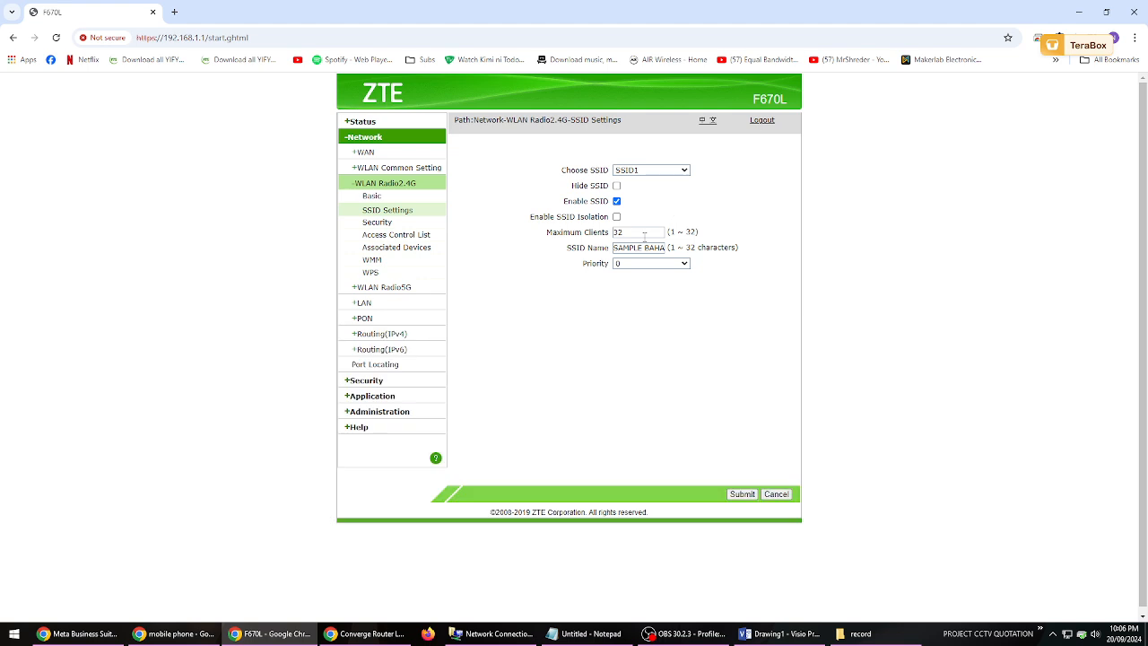
- Check the 5G associated devices list for SSID5
click(385, 287)
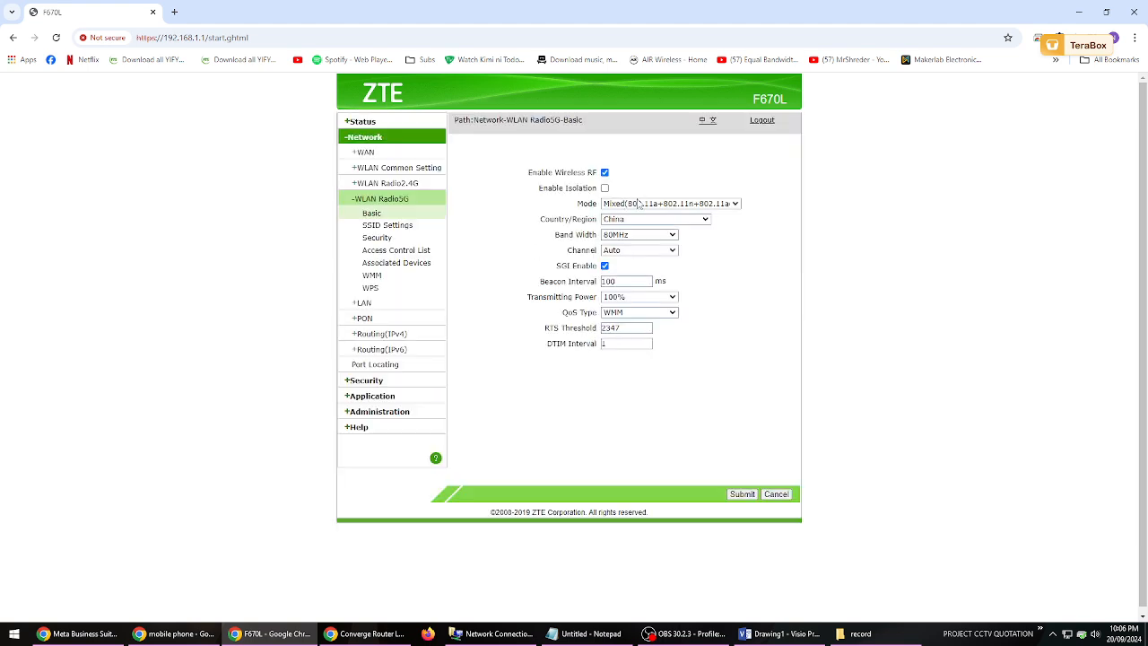
click(400, 264)
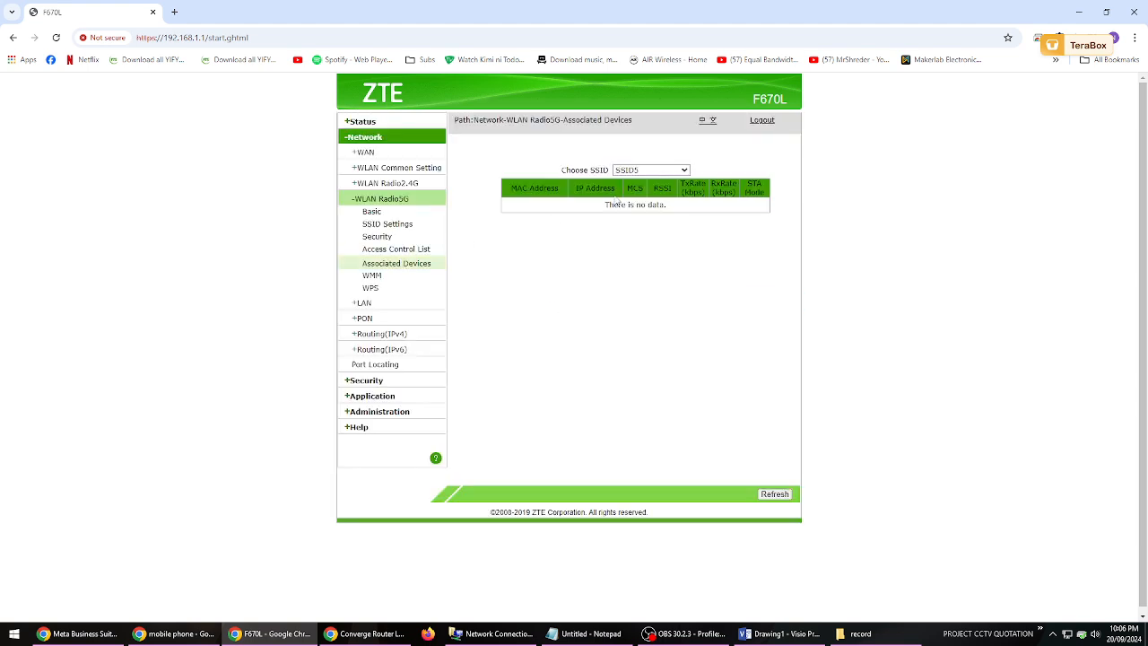
click(650, 171)
click(652, 184)
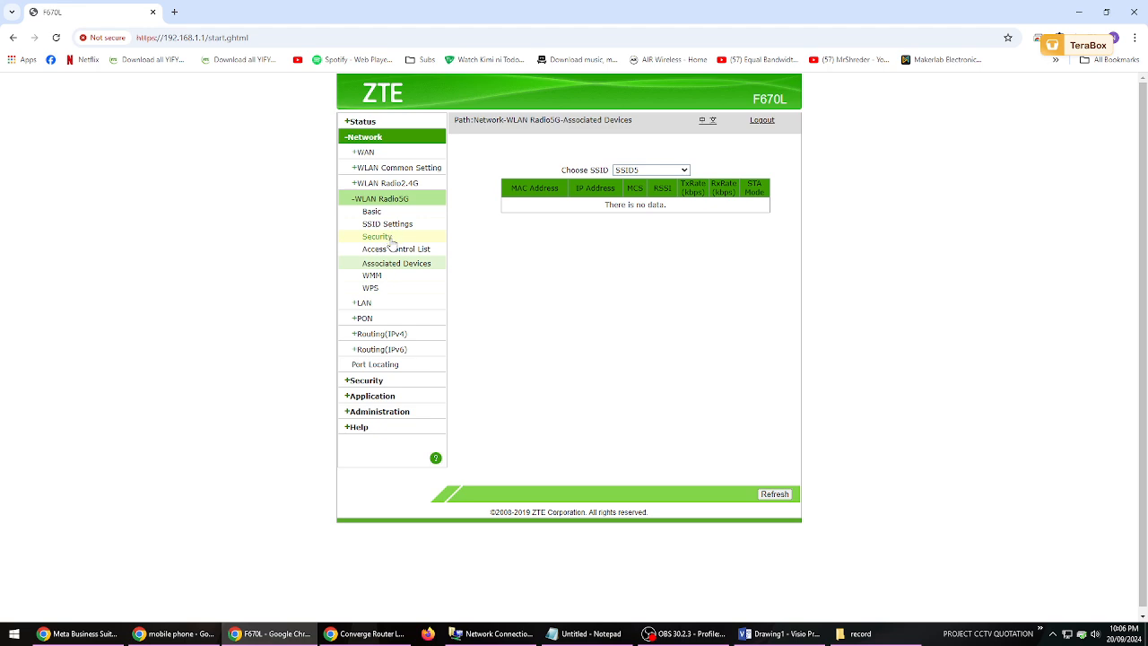
- Check the 2.4G associated devices lists for SSID1 and SSID2
click(393, 183)
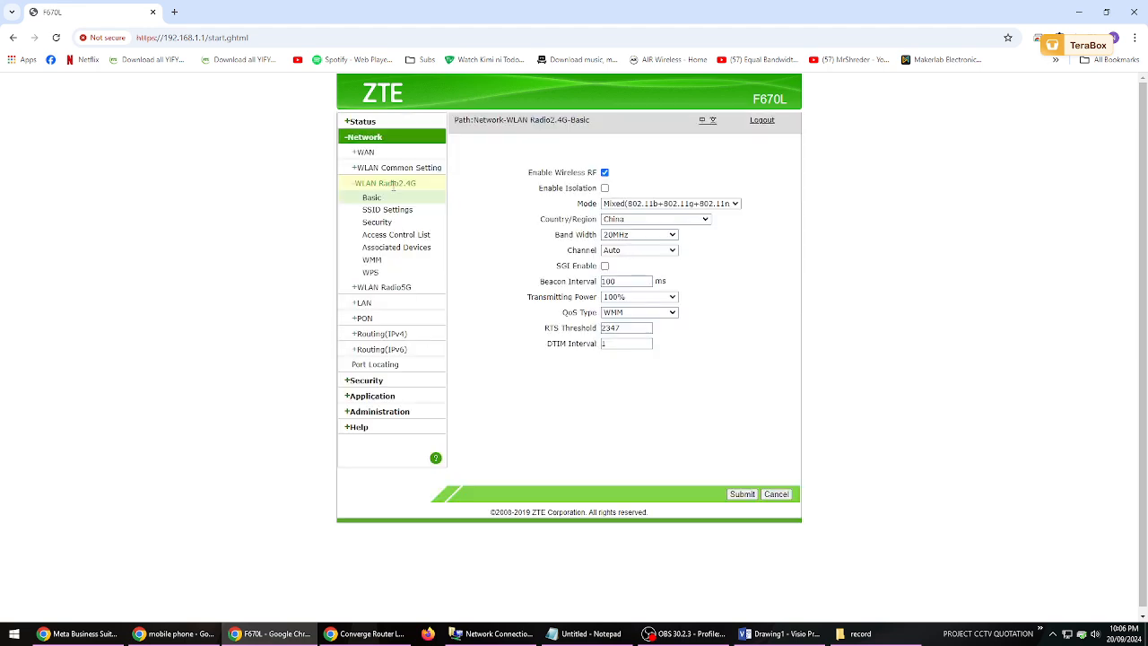
click(416, 250)
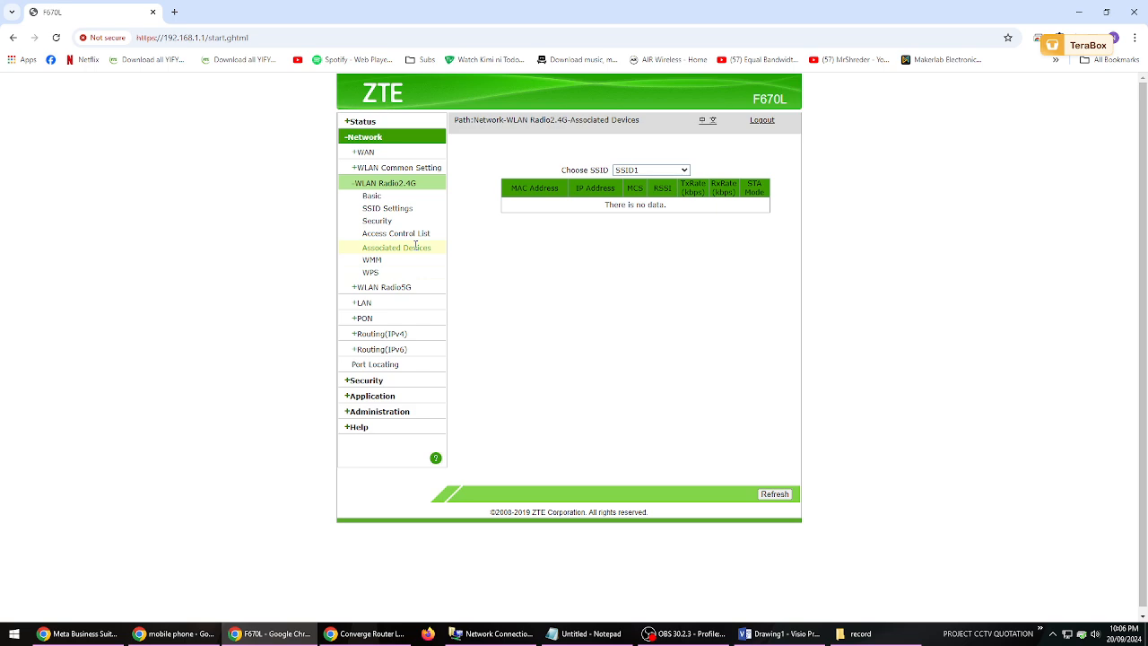
click(658, 170)
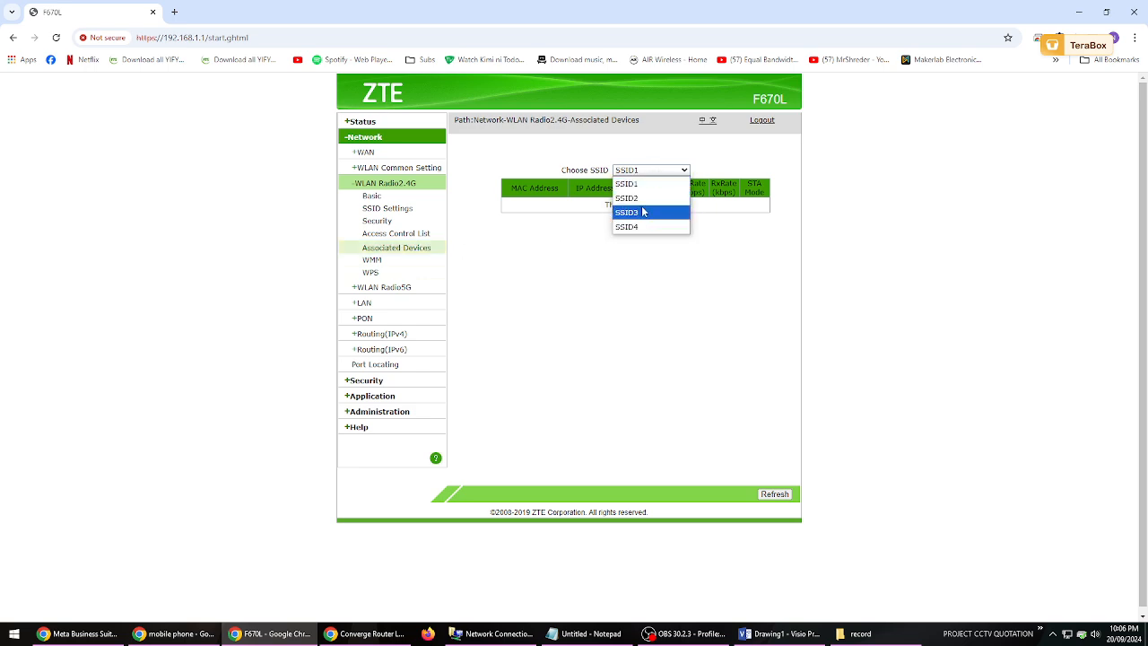
click(642, 197)
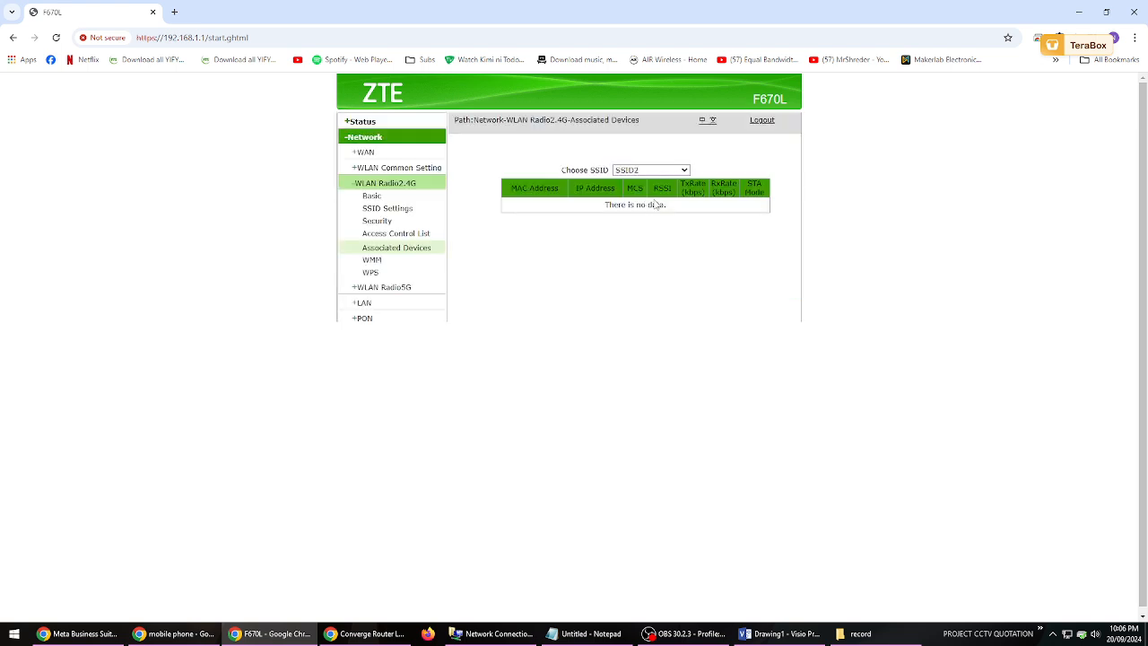
- Check the SSID name assigned to SSID2 in the 2.4G SSID settings
click(391, 209)
click(653, 170)
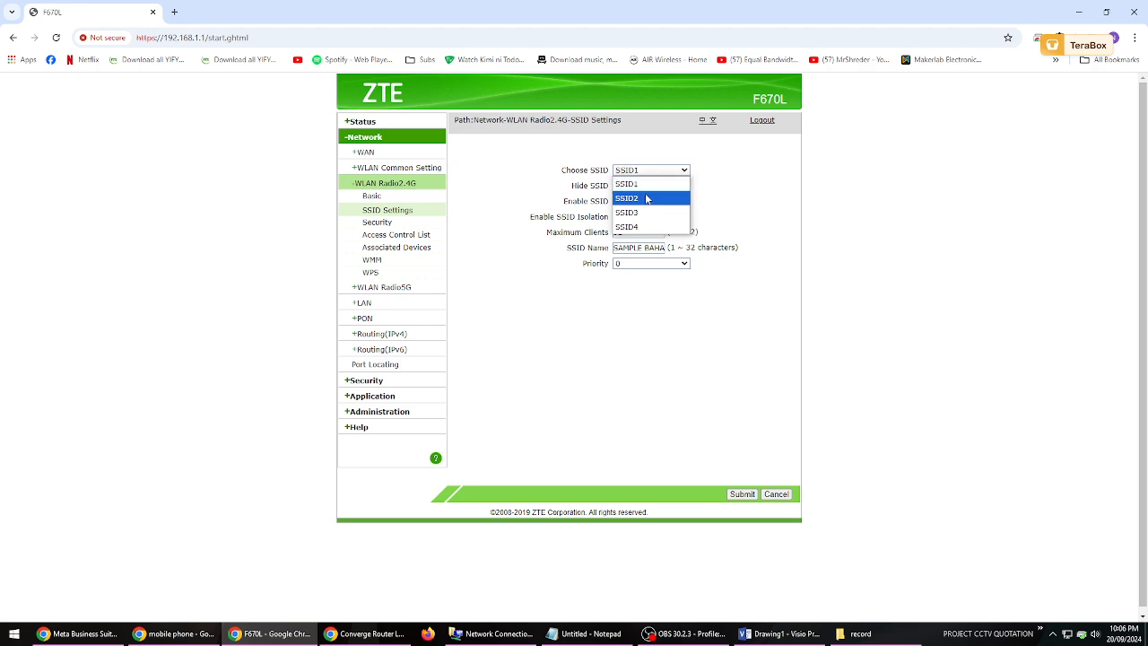
click(645, 195)
triple_click(648, 246)
click(615, 325)
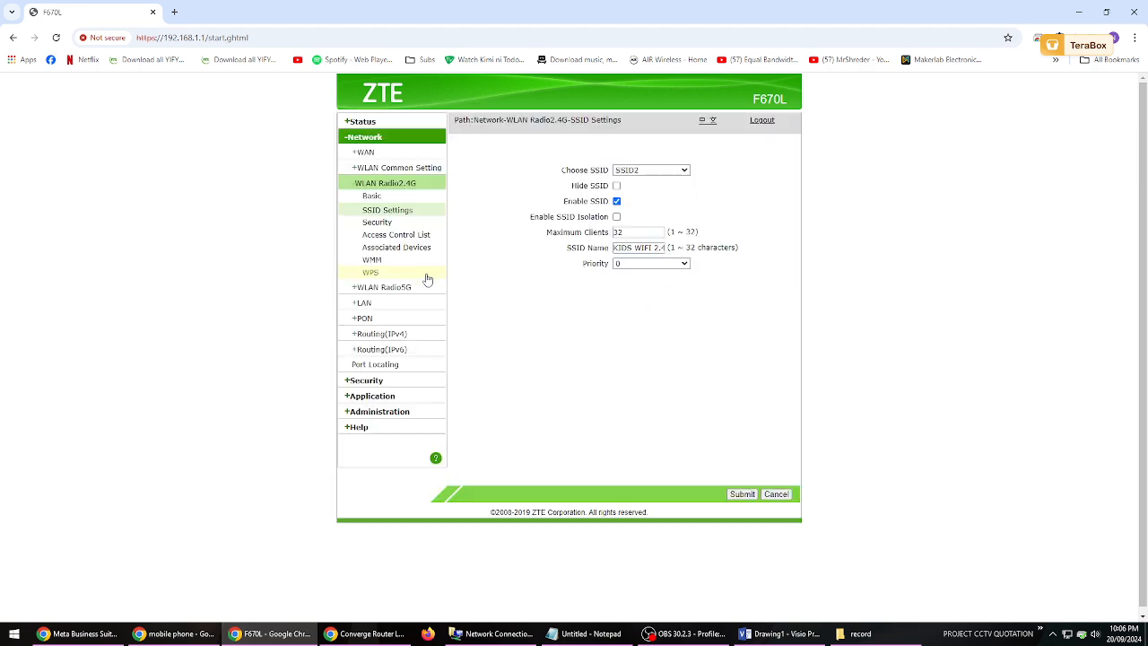
- Reopen the 2.4G associated devices list for SSID2 and examine its entries
click(386, 248)
click(668, 170)
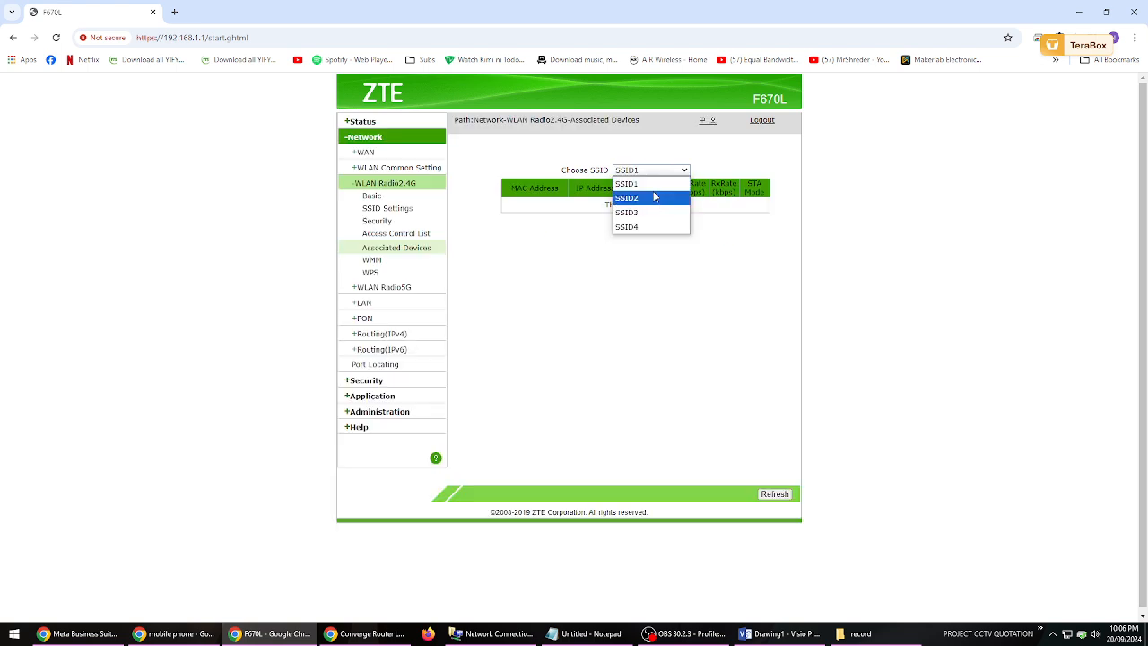
click(651, 195)
drag(512, 206, 622, 218)
click(710, 215)
click(623, 238)
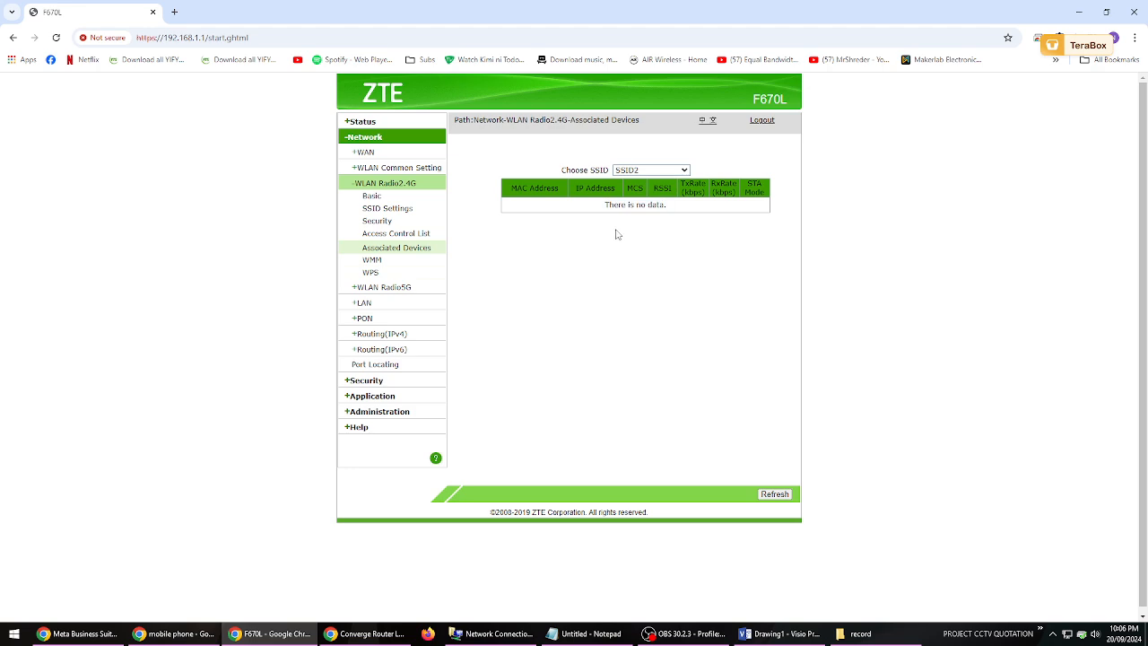
drag(604, 204, 572, 216)
click(639, 282)
- Switch to the Visio drawing and review the SSID1 and SSID2 labels on Page-2
click(779, 633)
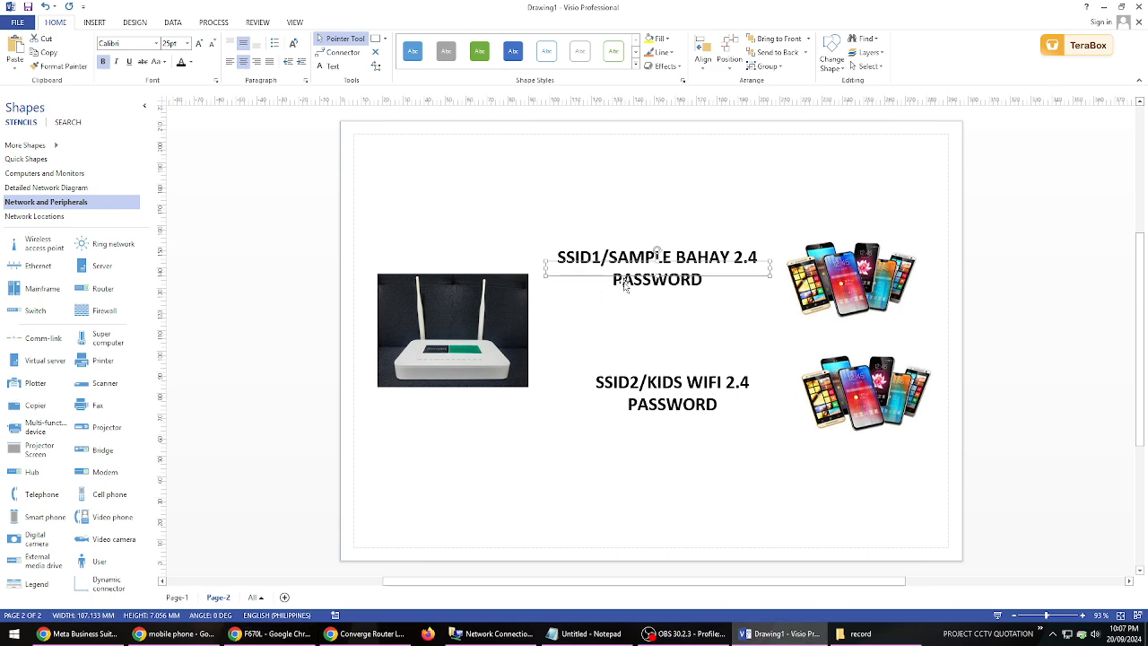
click(685, 393)
click(661, 256)
click(177, 597)
click(221, 599)
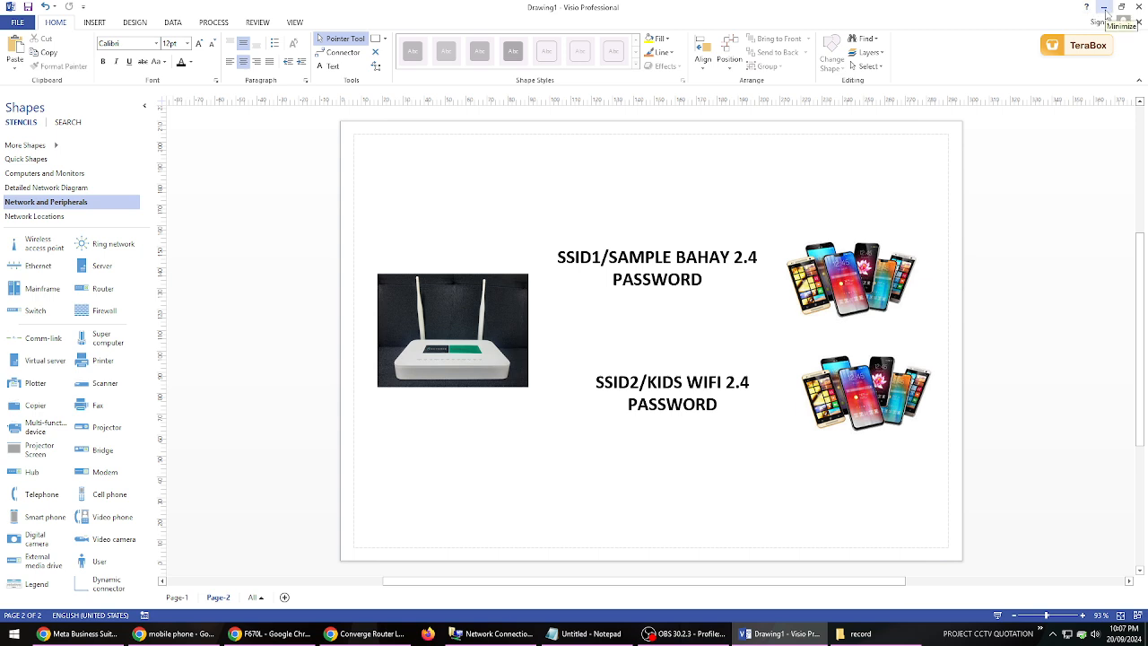
- Return to the router page in Chrome and refresh SSID2's 2.4G associated devices list
click(269, 634)
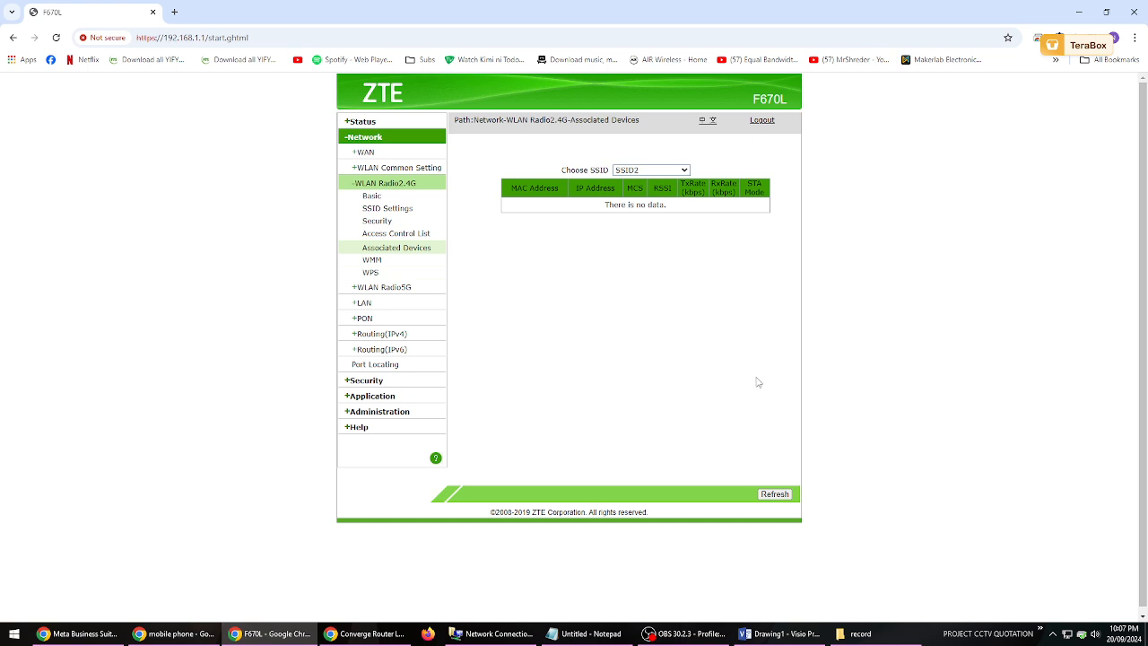
click(774, 494)
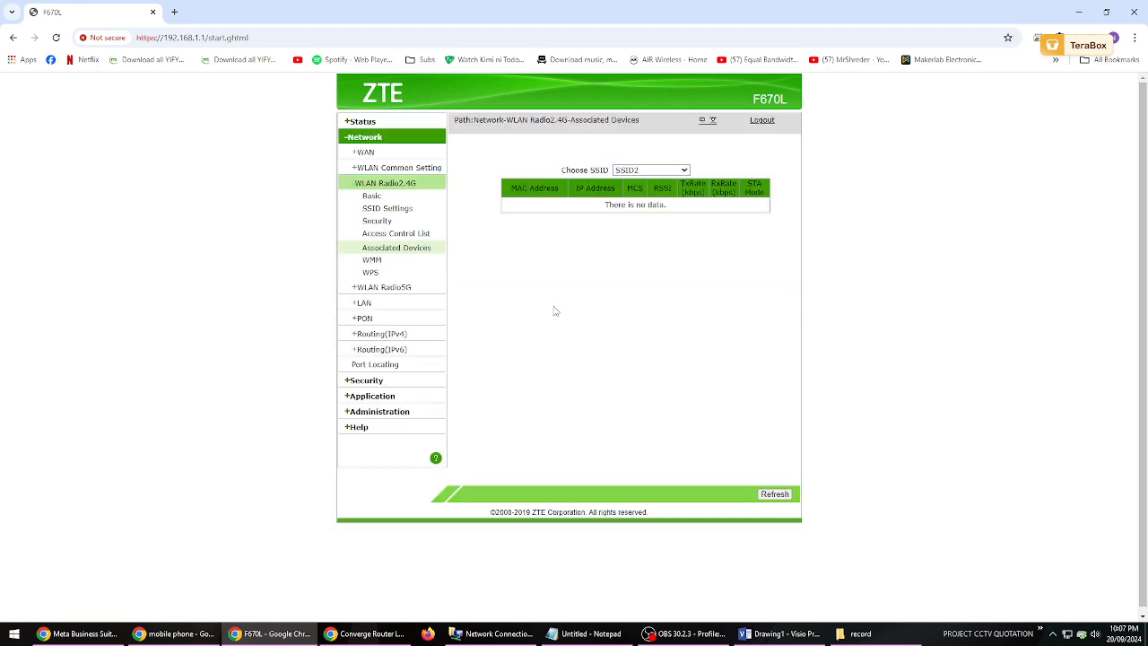